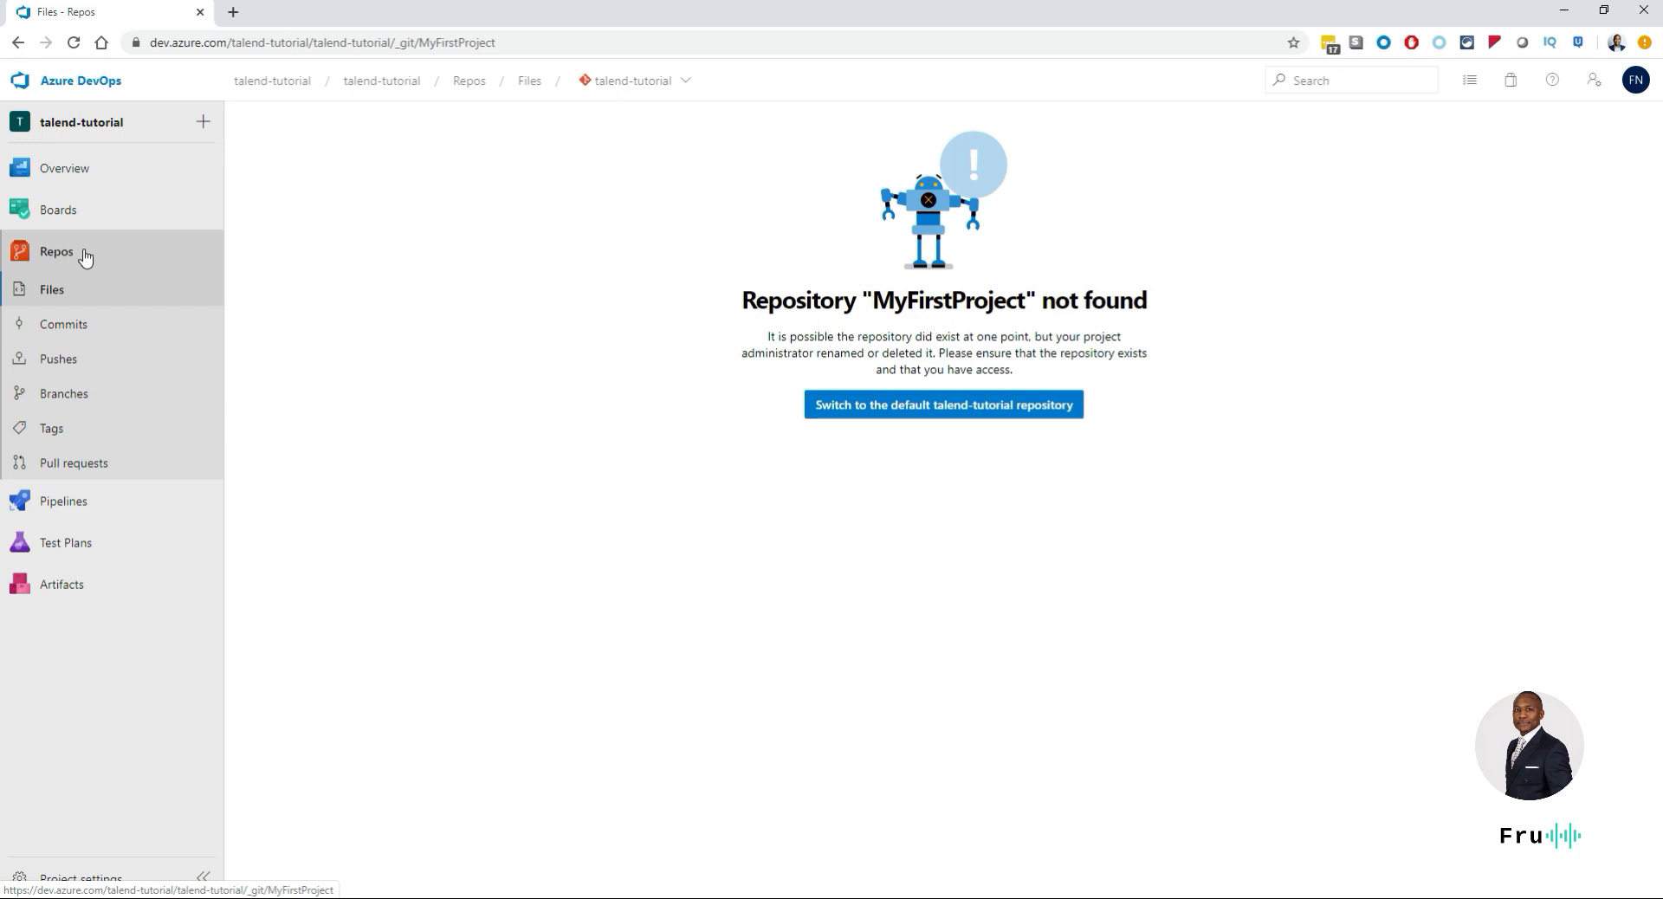
Switch to the default talend-tutorial repository and copy its HTTPS clone URL.
left_click(54, 286)
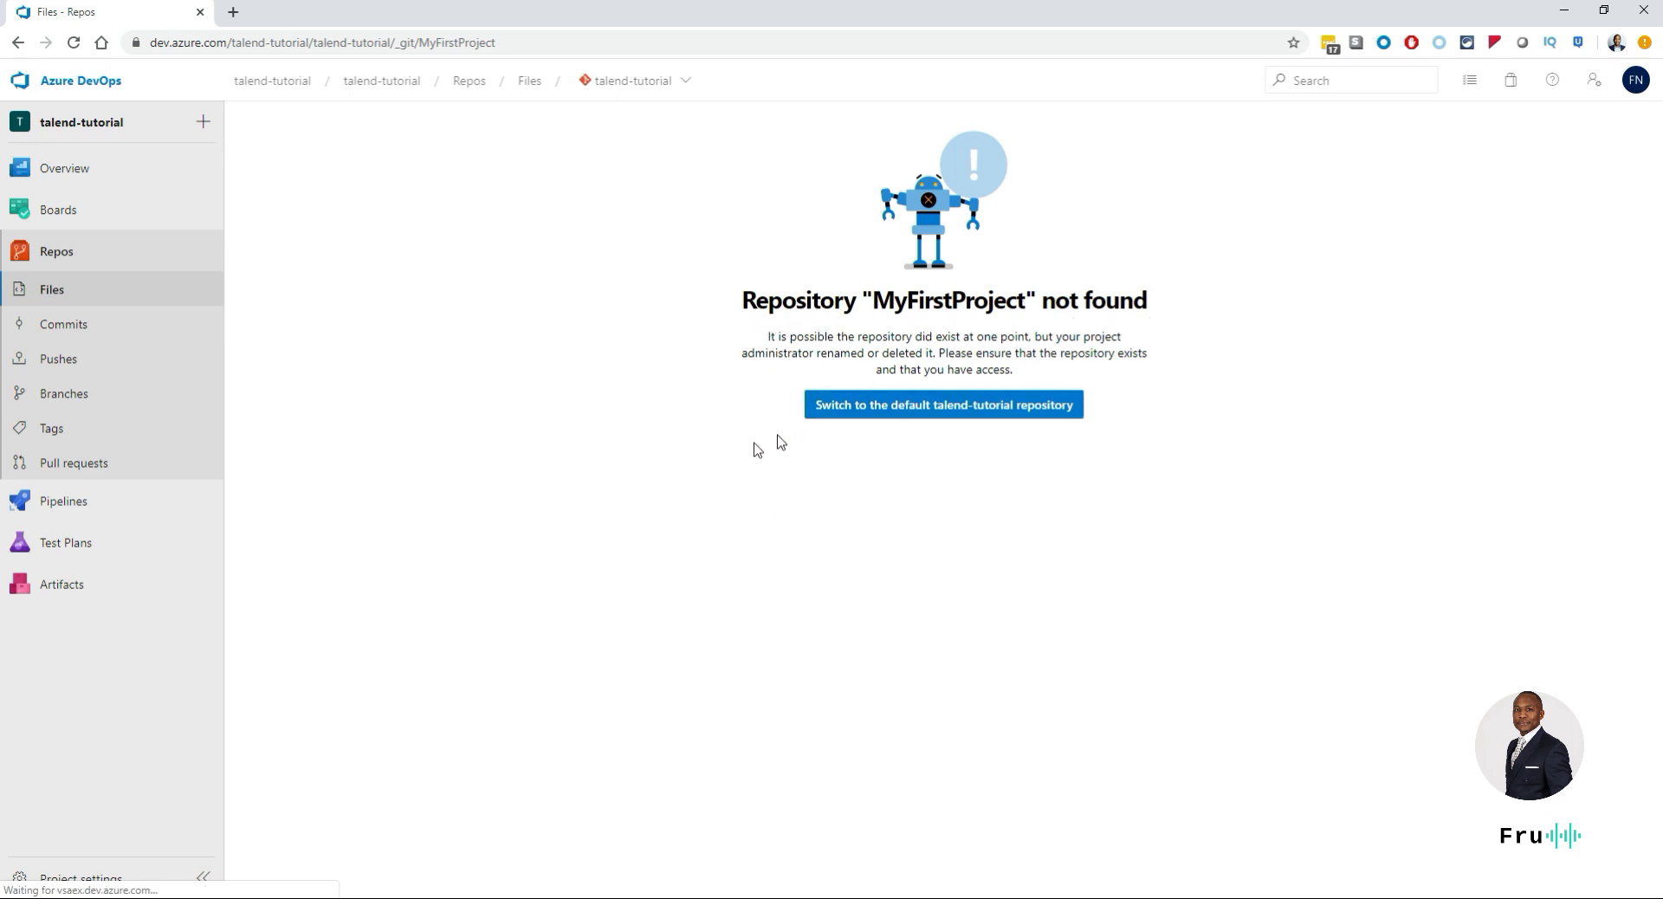
left_click(892, 404)
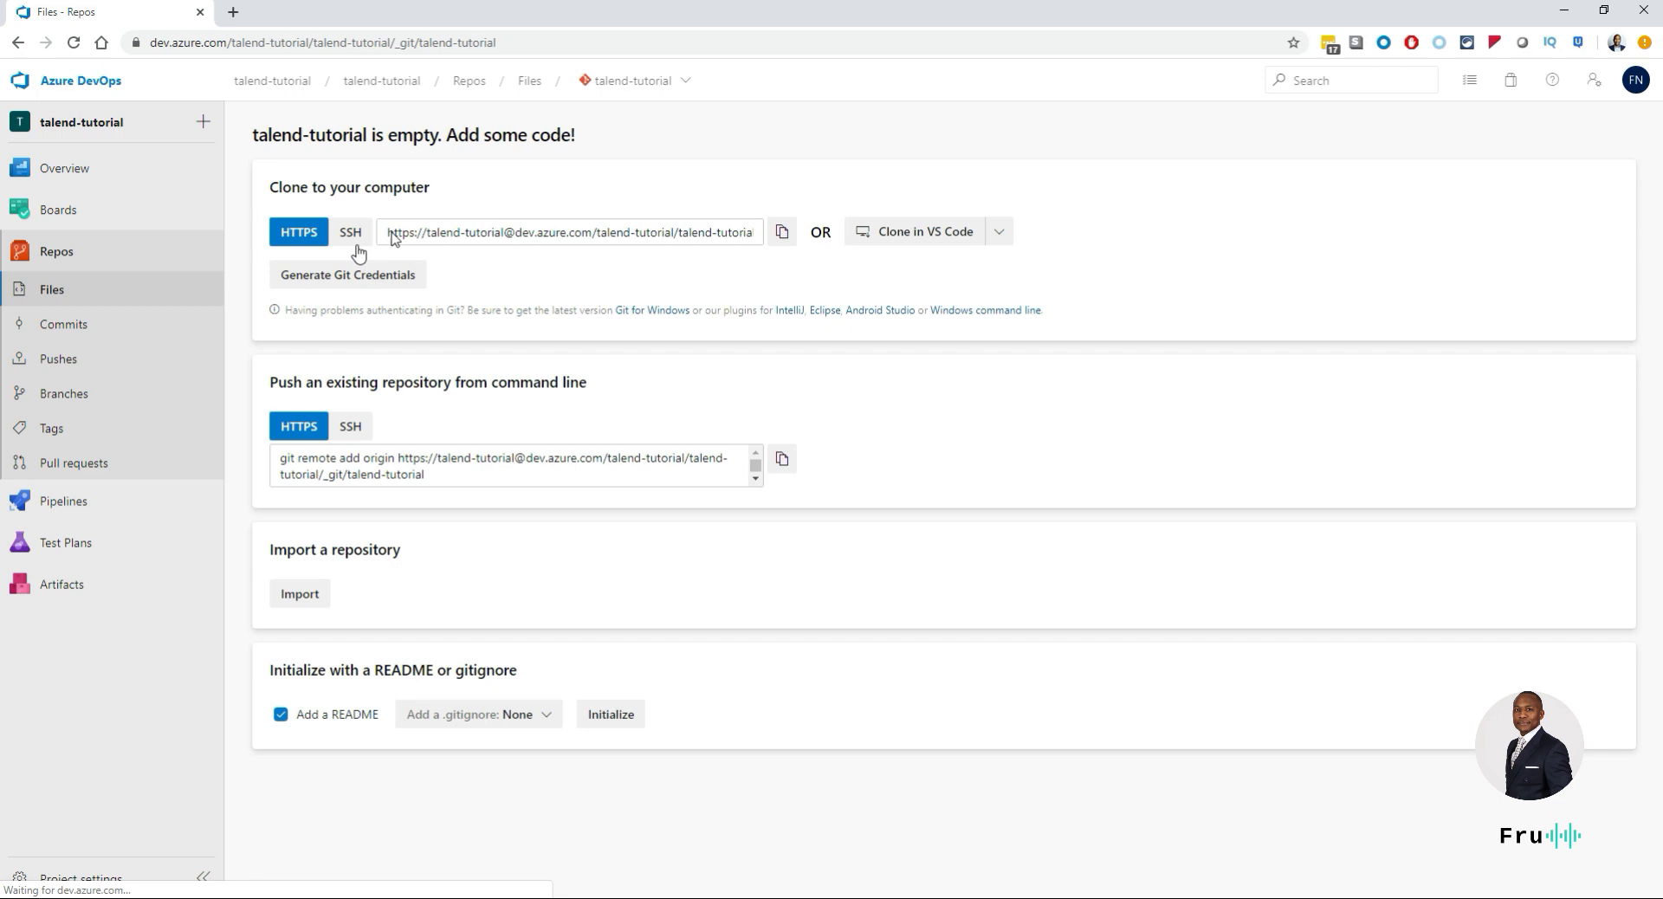
left_click(484, 235)
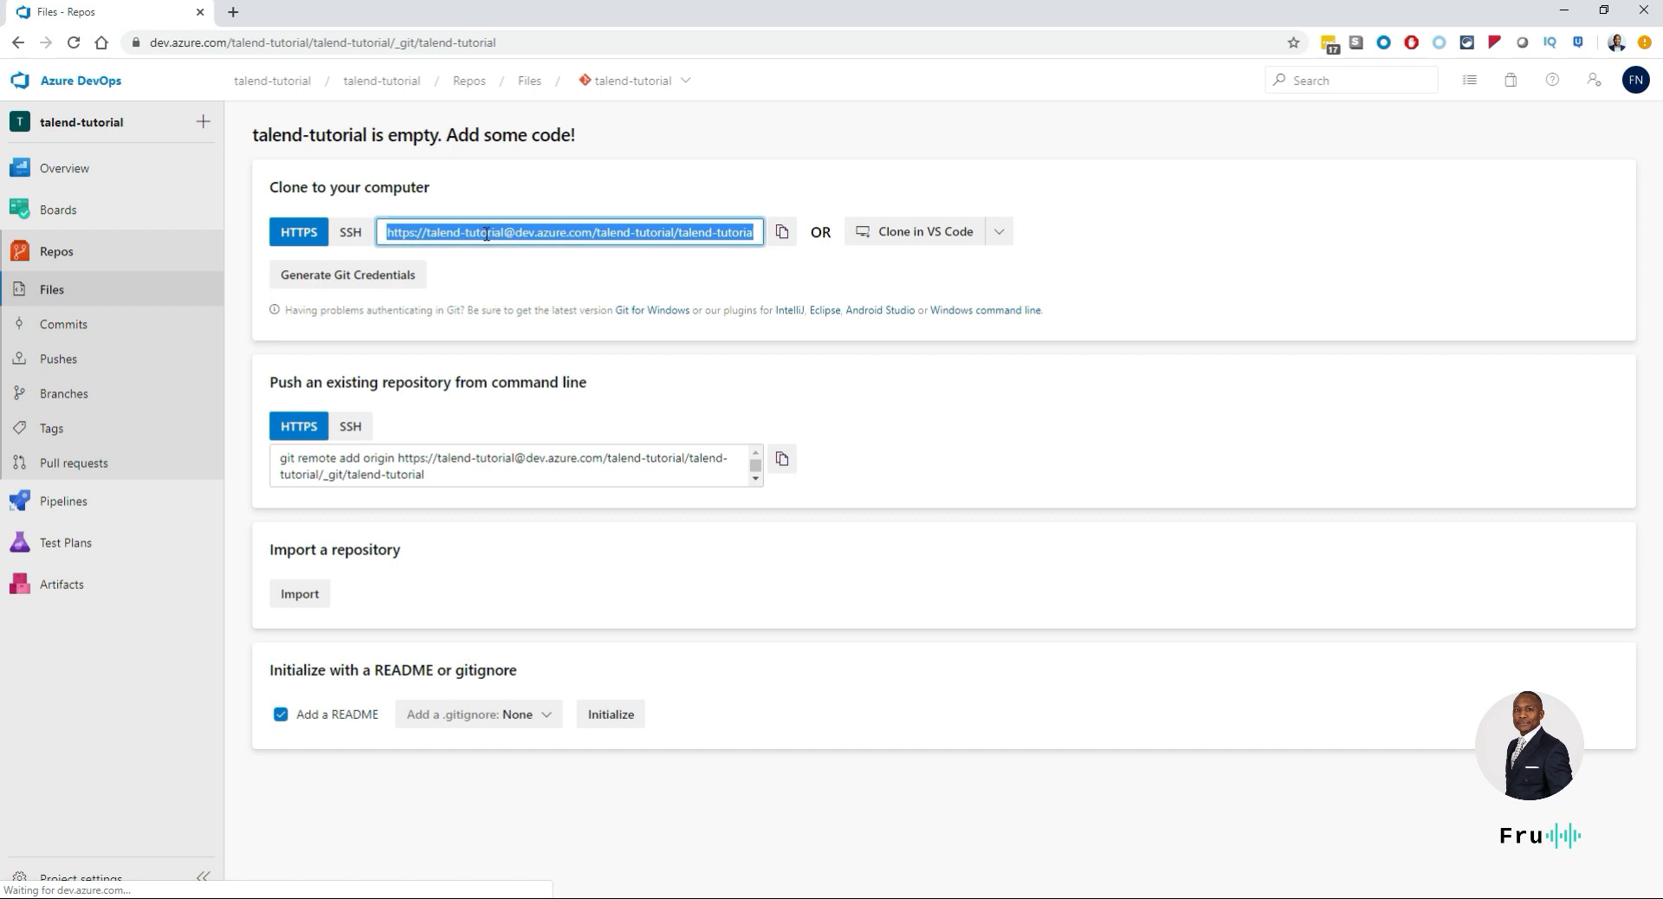
right_click(488, 234)
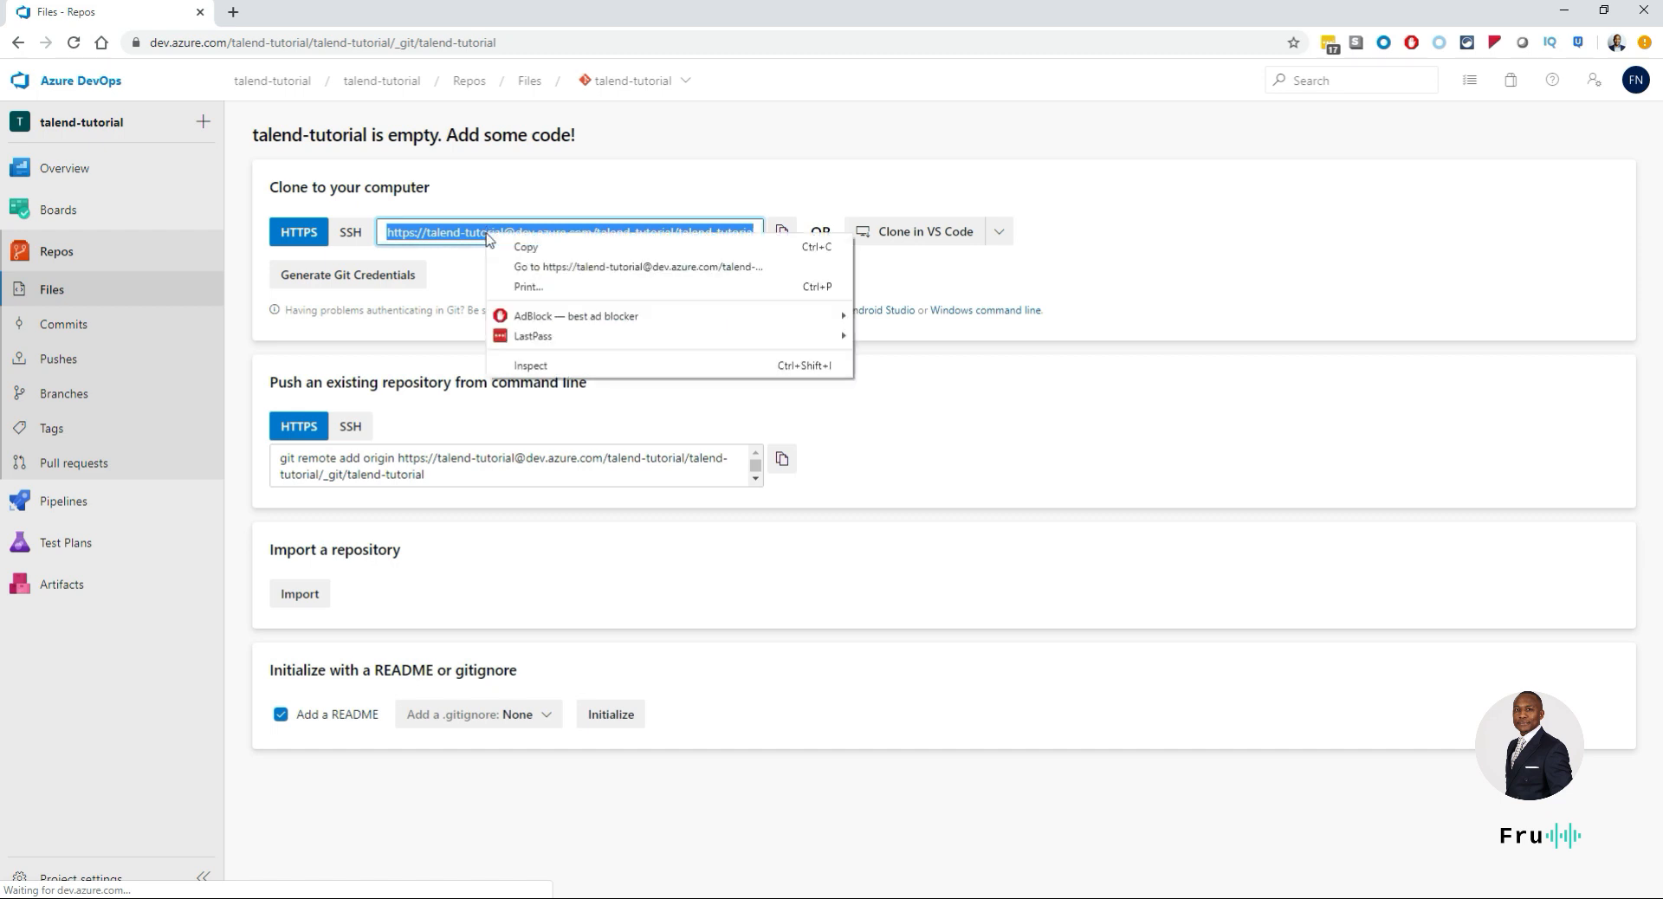
left_click(541, 249)
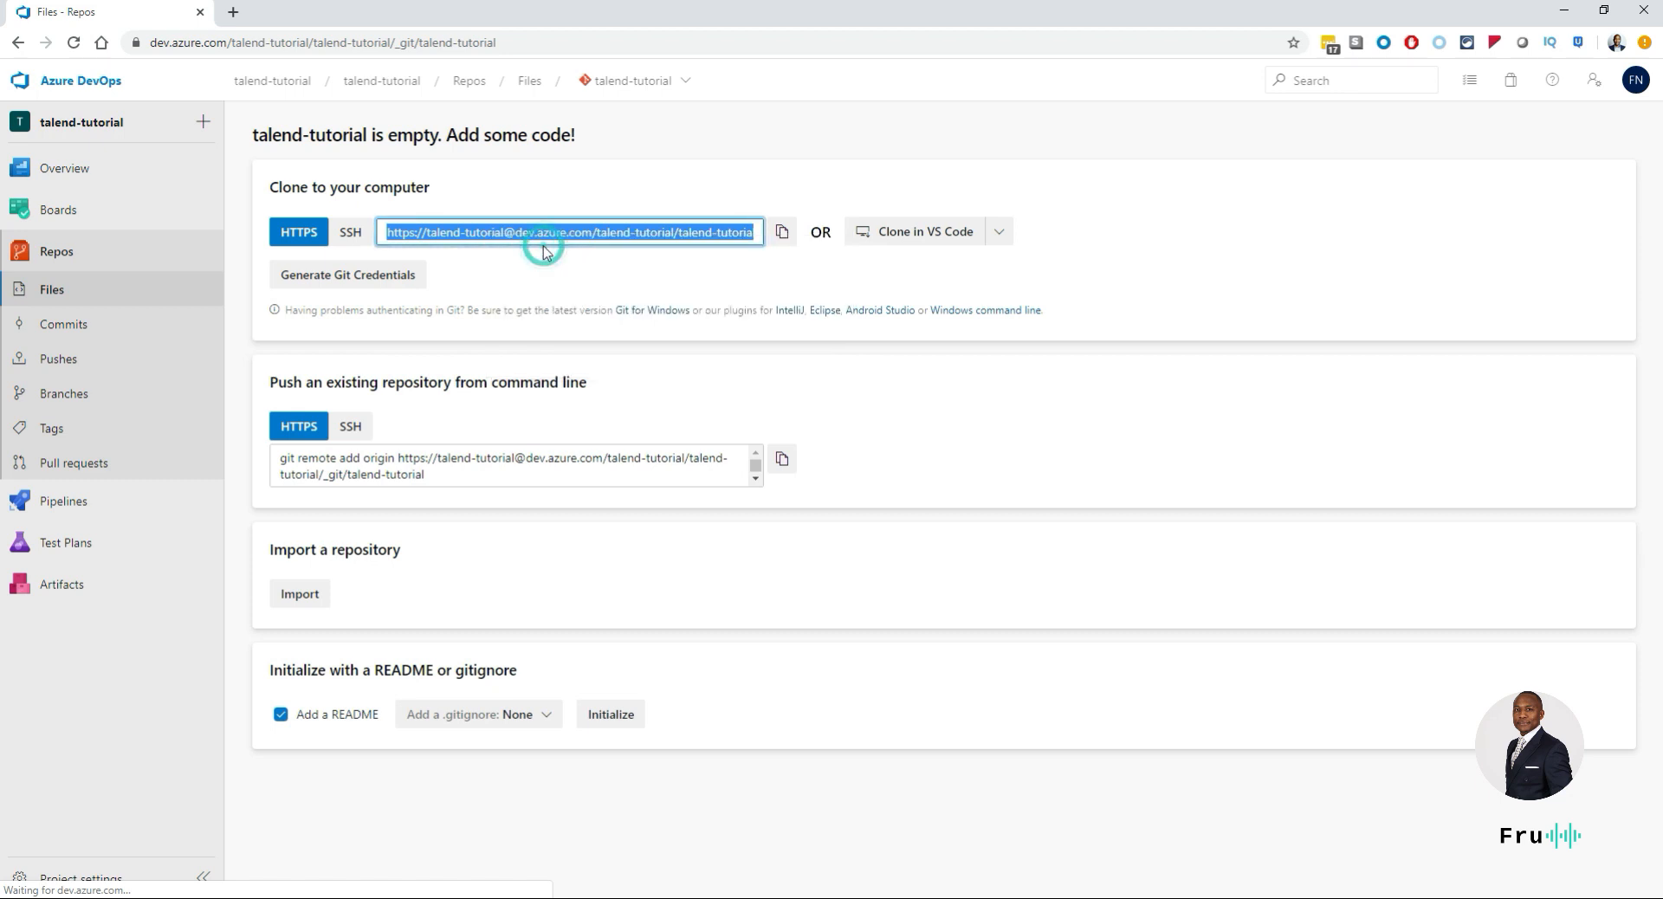
right_click(563, 234)
left_click(696, 248)
Switch to the Talend Cloud portal and open the projects list in Management Console.
left_click_drag(816, 10, 1053, 113)
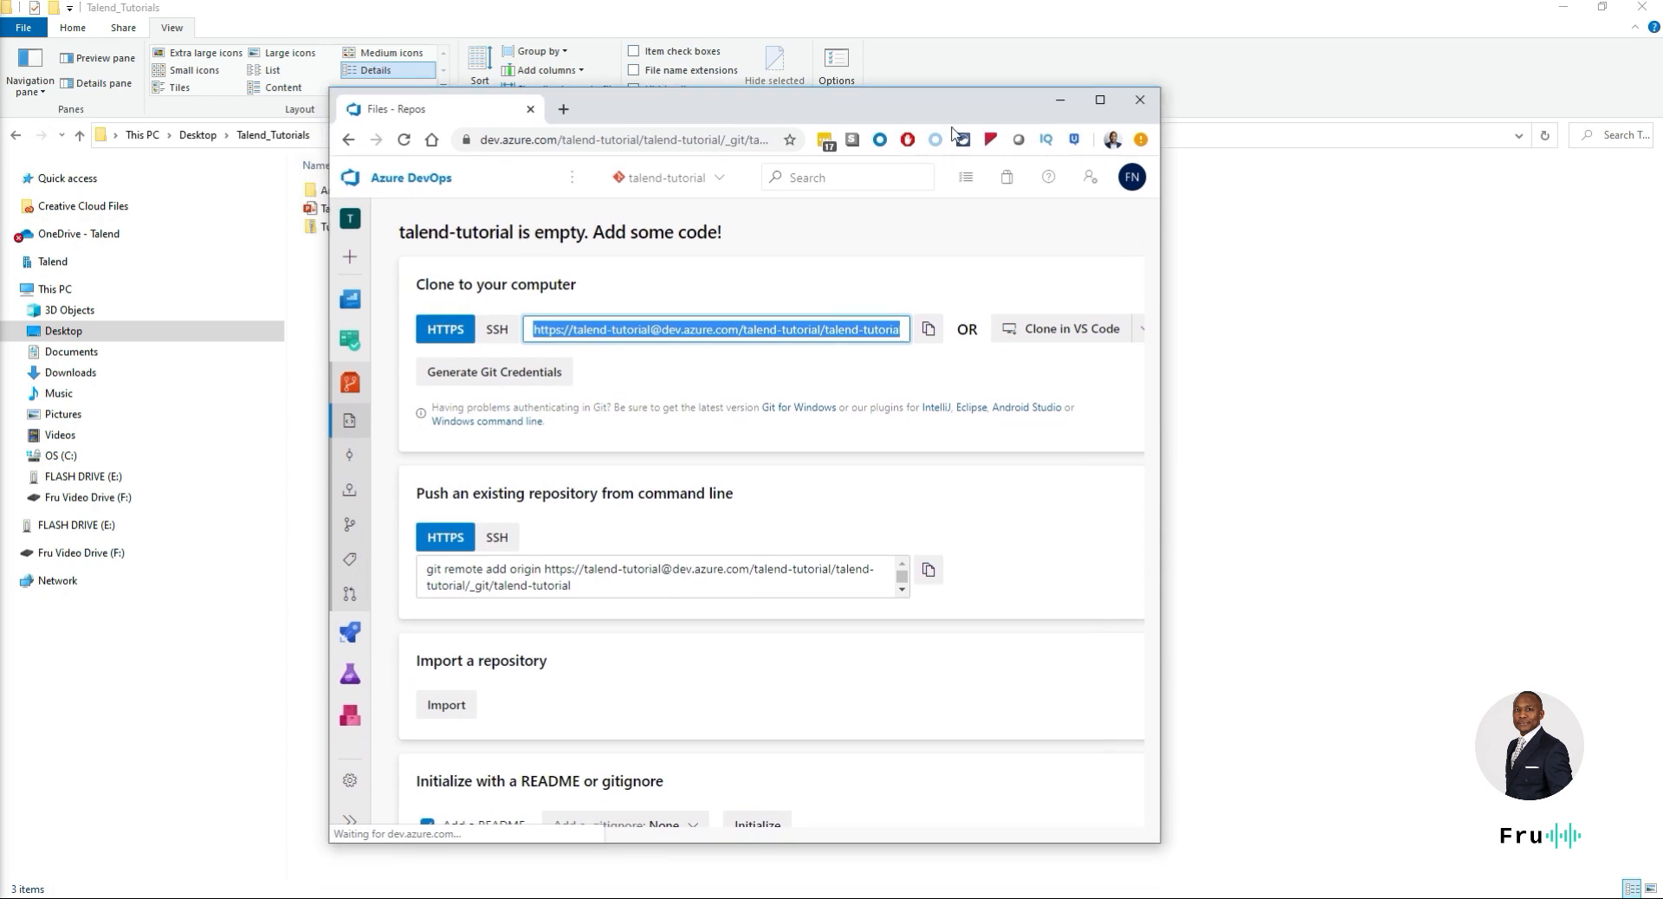
left_click(1100, 100)
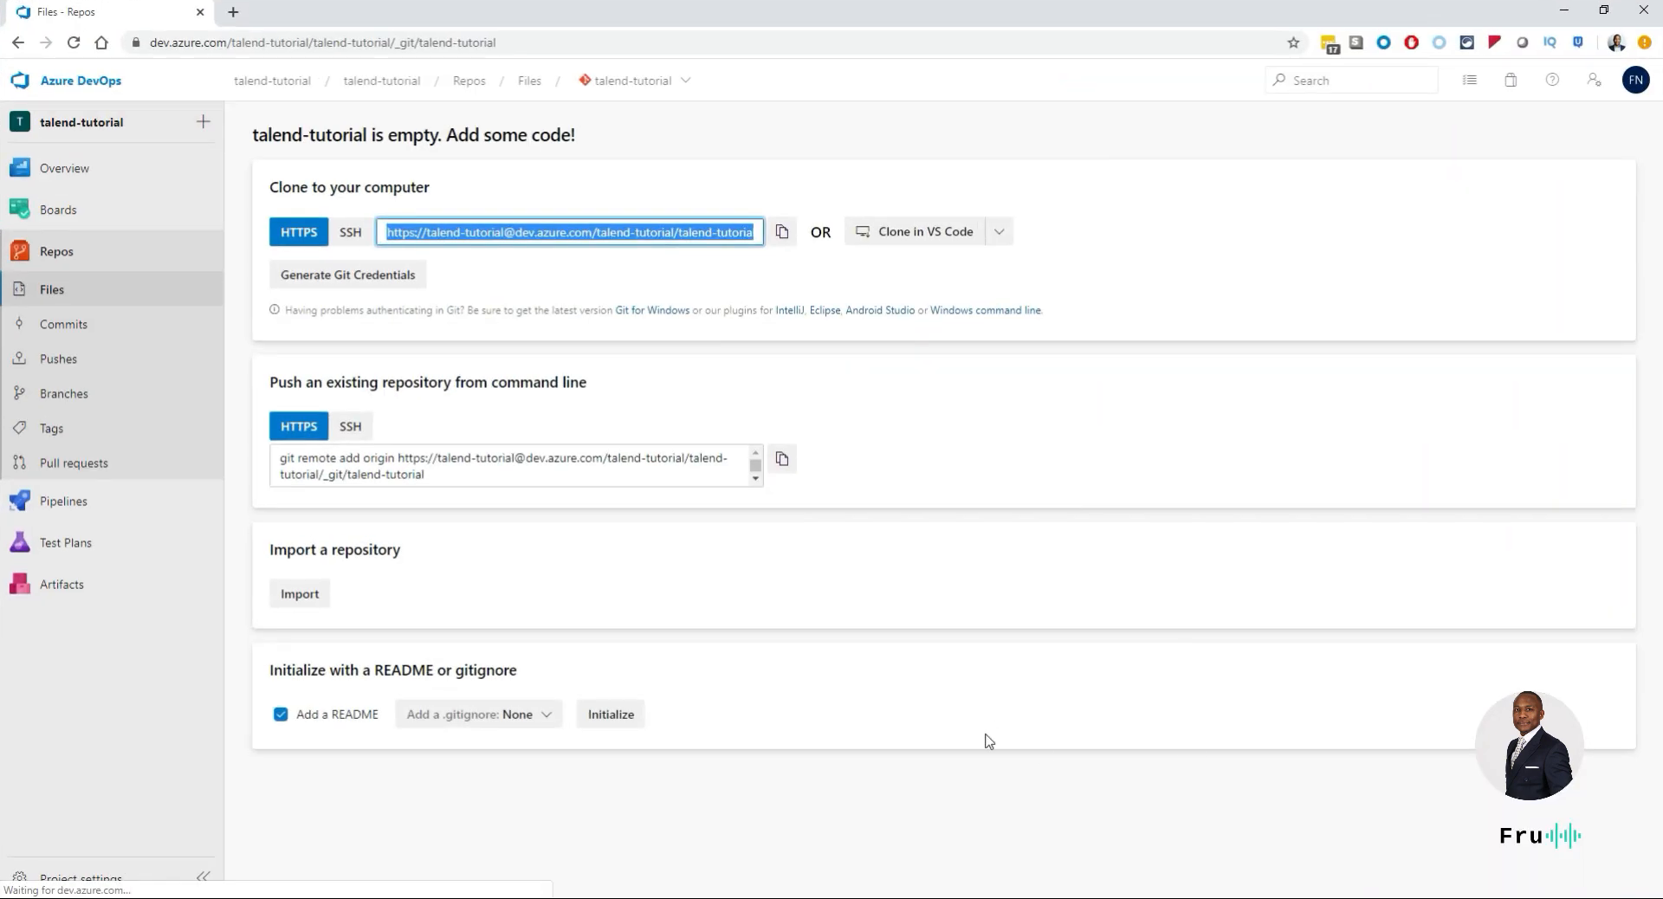
left_click(601, 897)
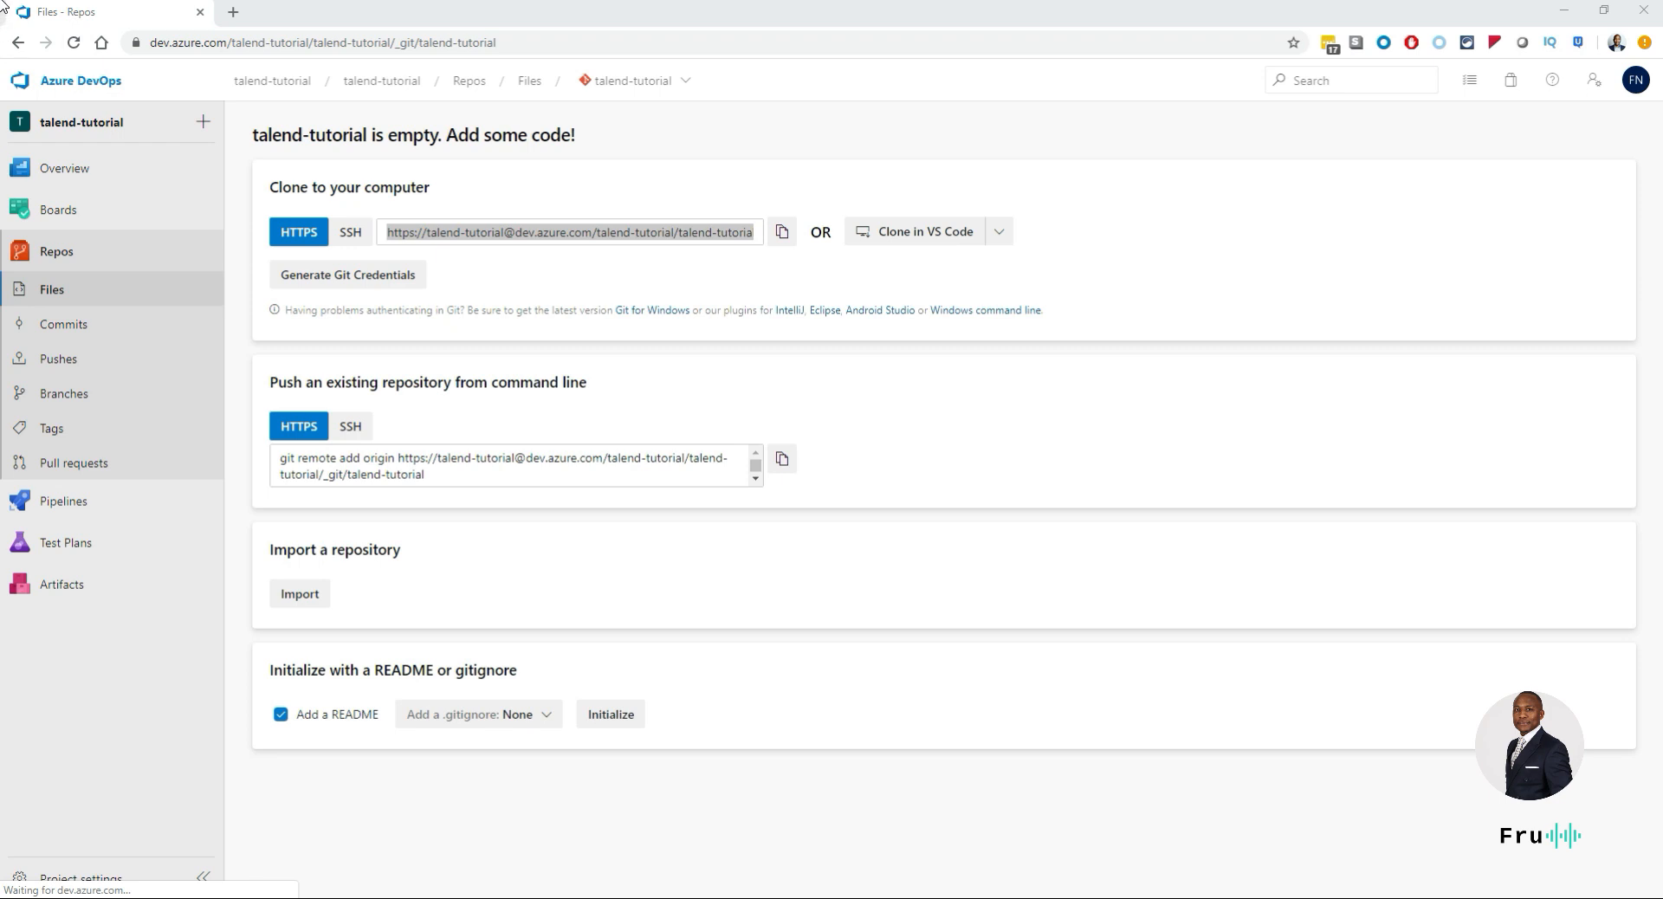
left_click_drag(1, 16, 532, 1)
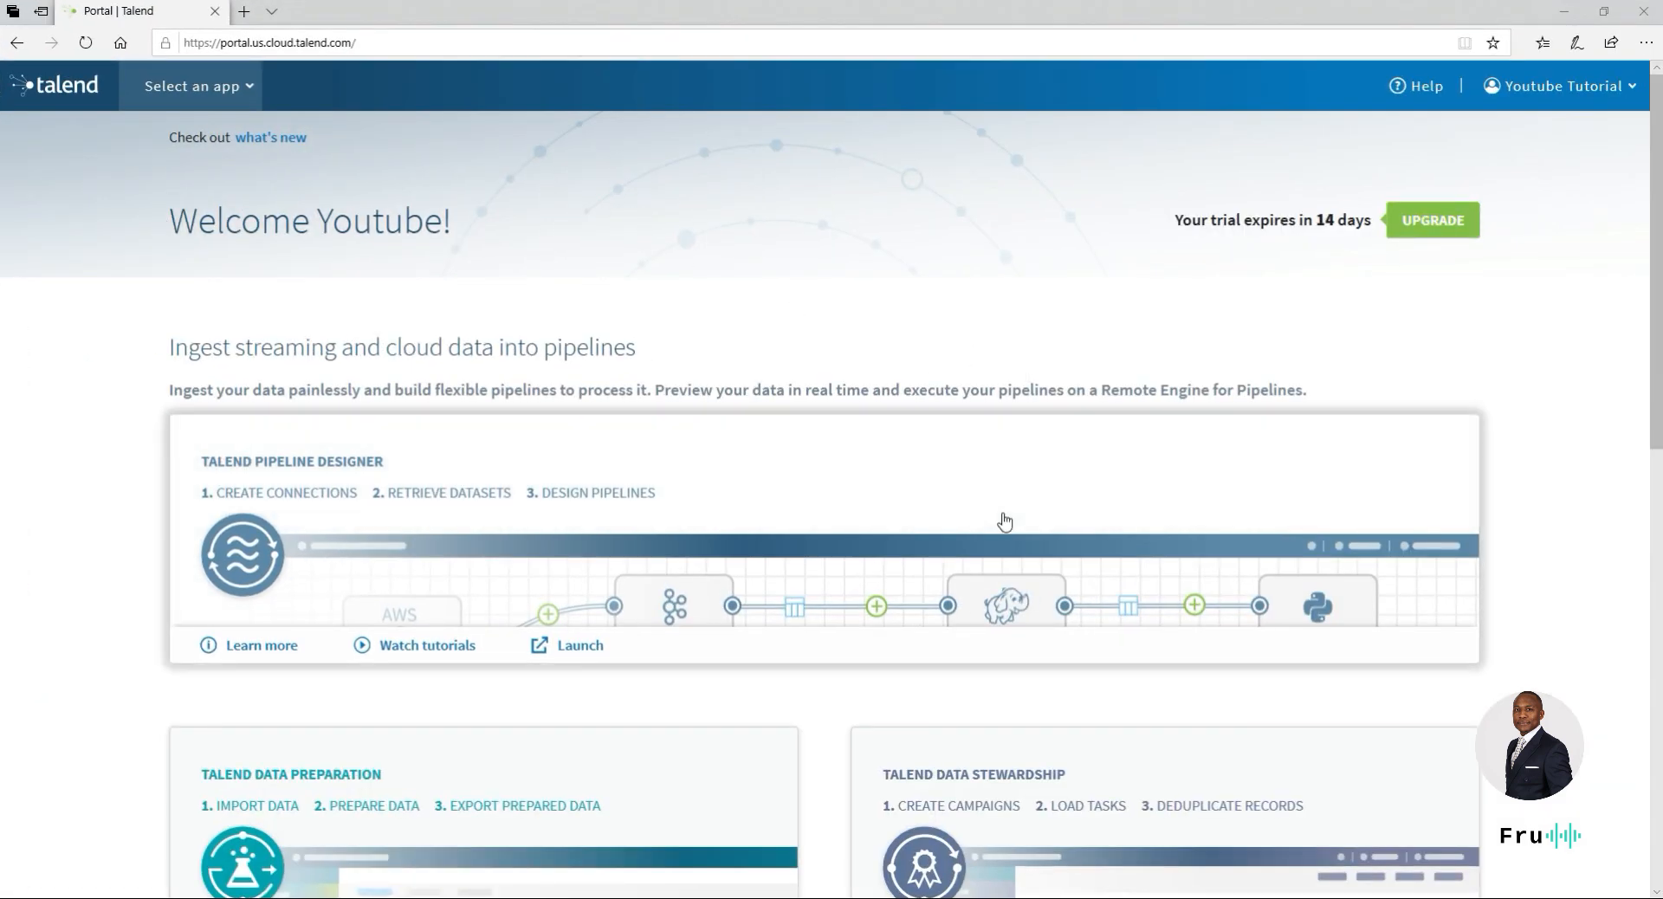
left_click(241, 86)
left_click(241, 215)
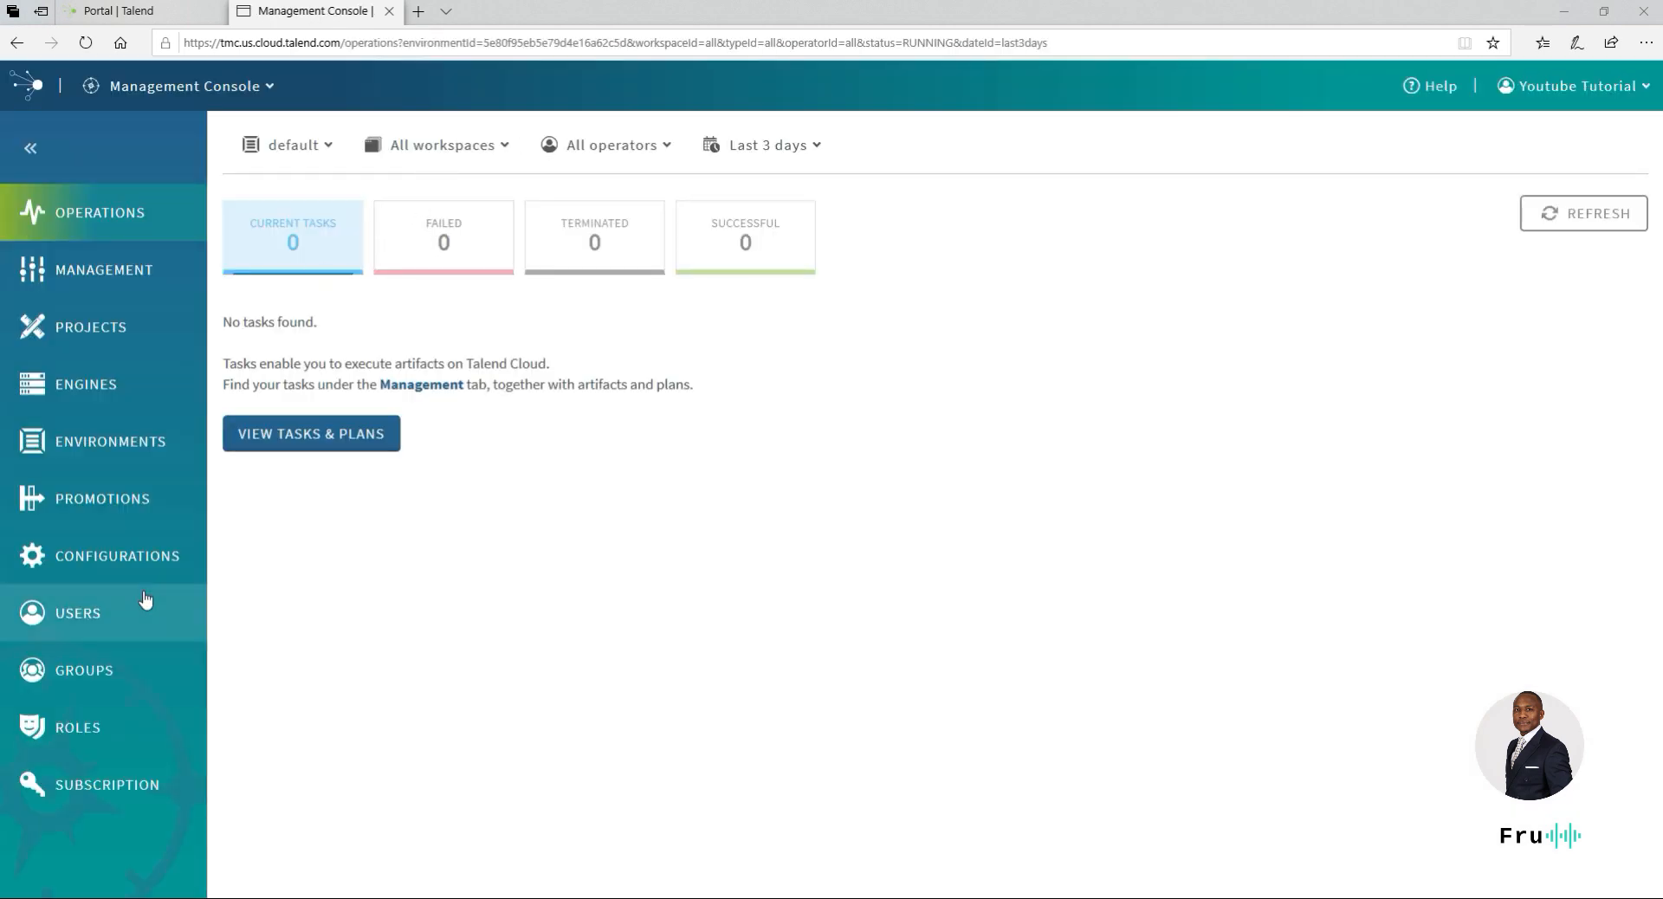
left_click(108, 337)
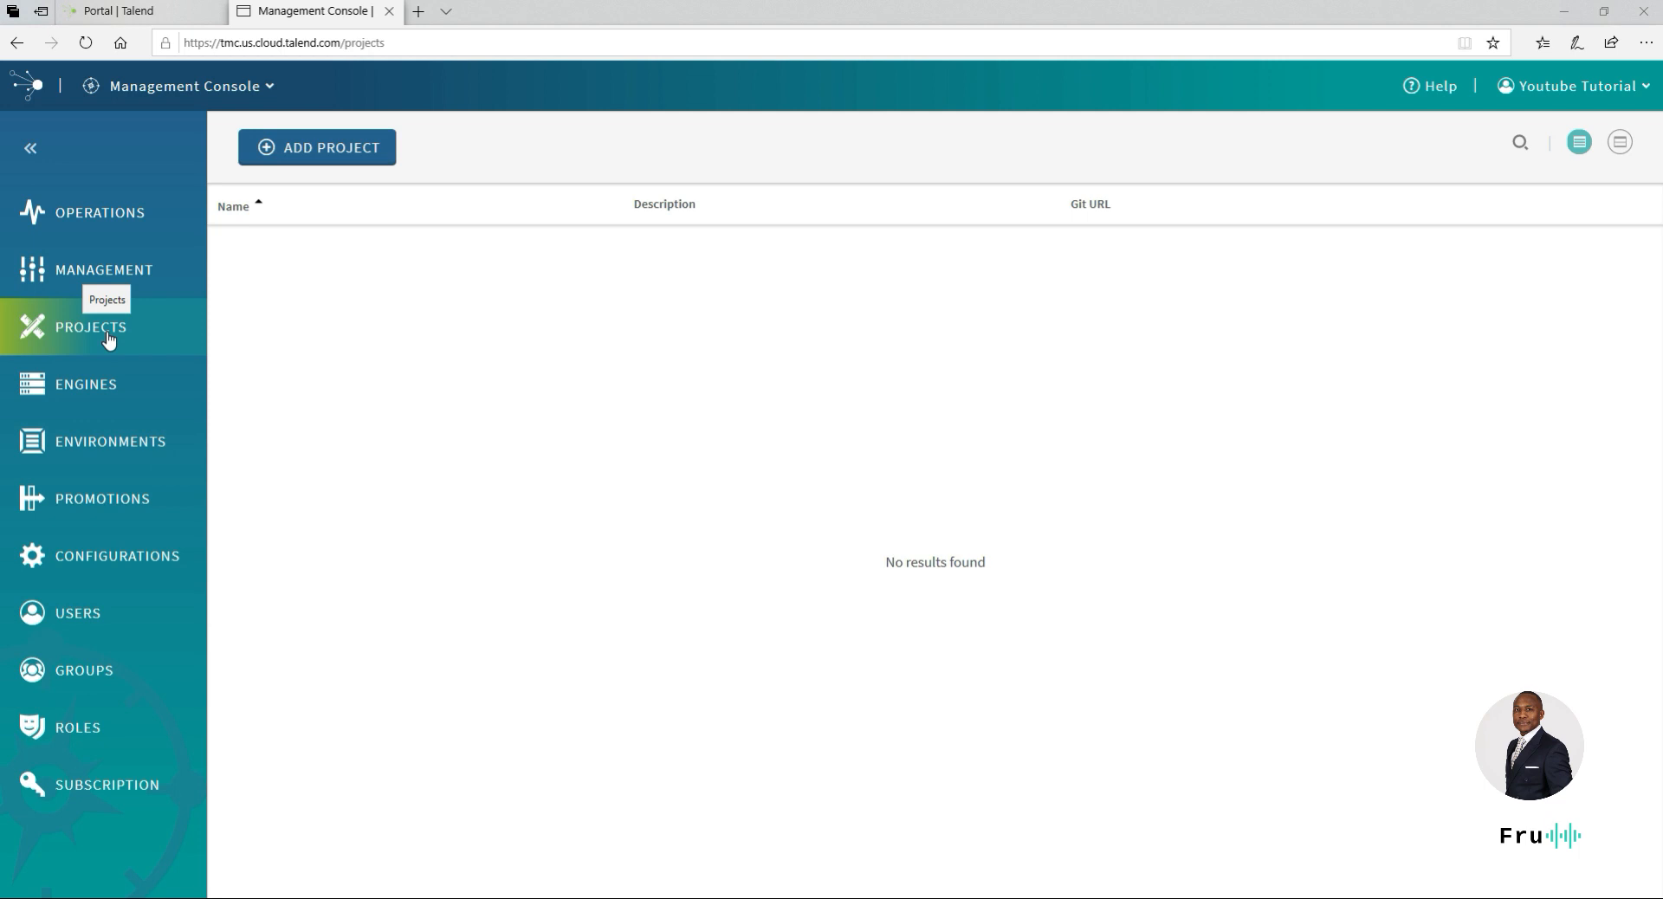
Add and save a project named Talend_Tutorial_001, using the copied talend-tutorial repository address as its Git URL.
left_click(349, 156)
left_click(251, 263)
type("Talend_Tu")
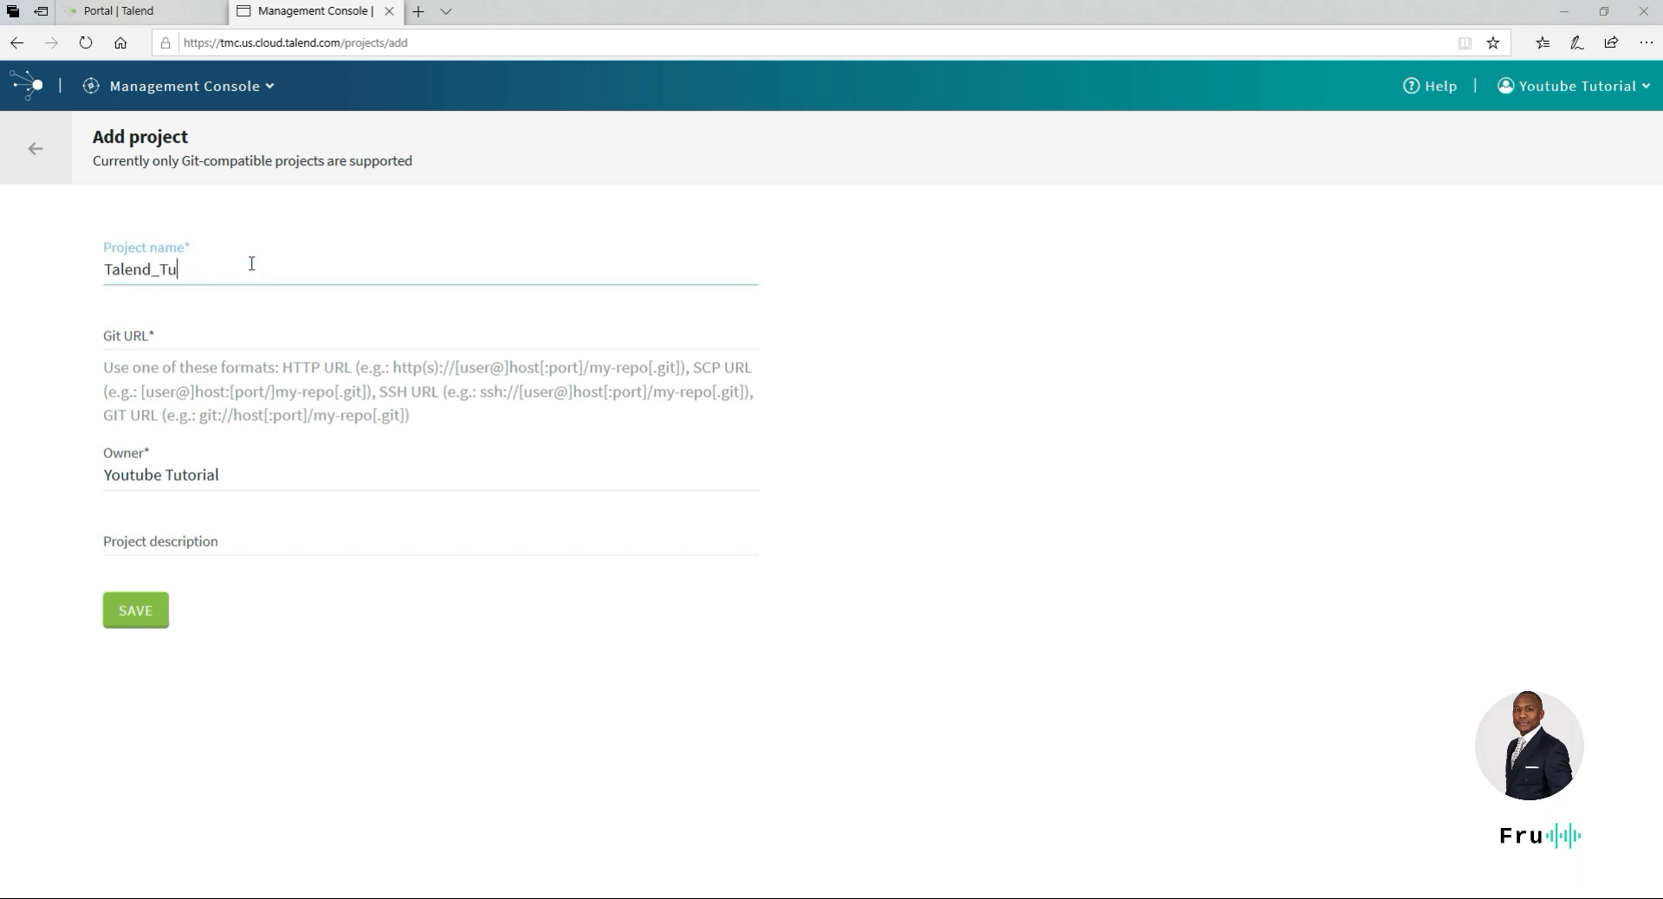
type("tiorial_001")
left_click(207, 334)
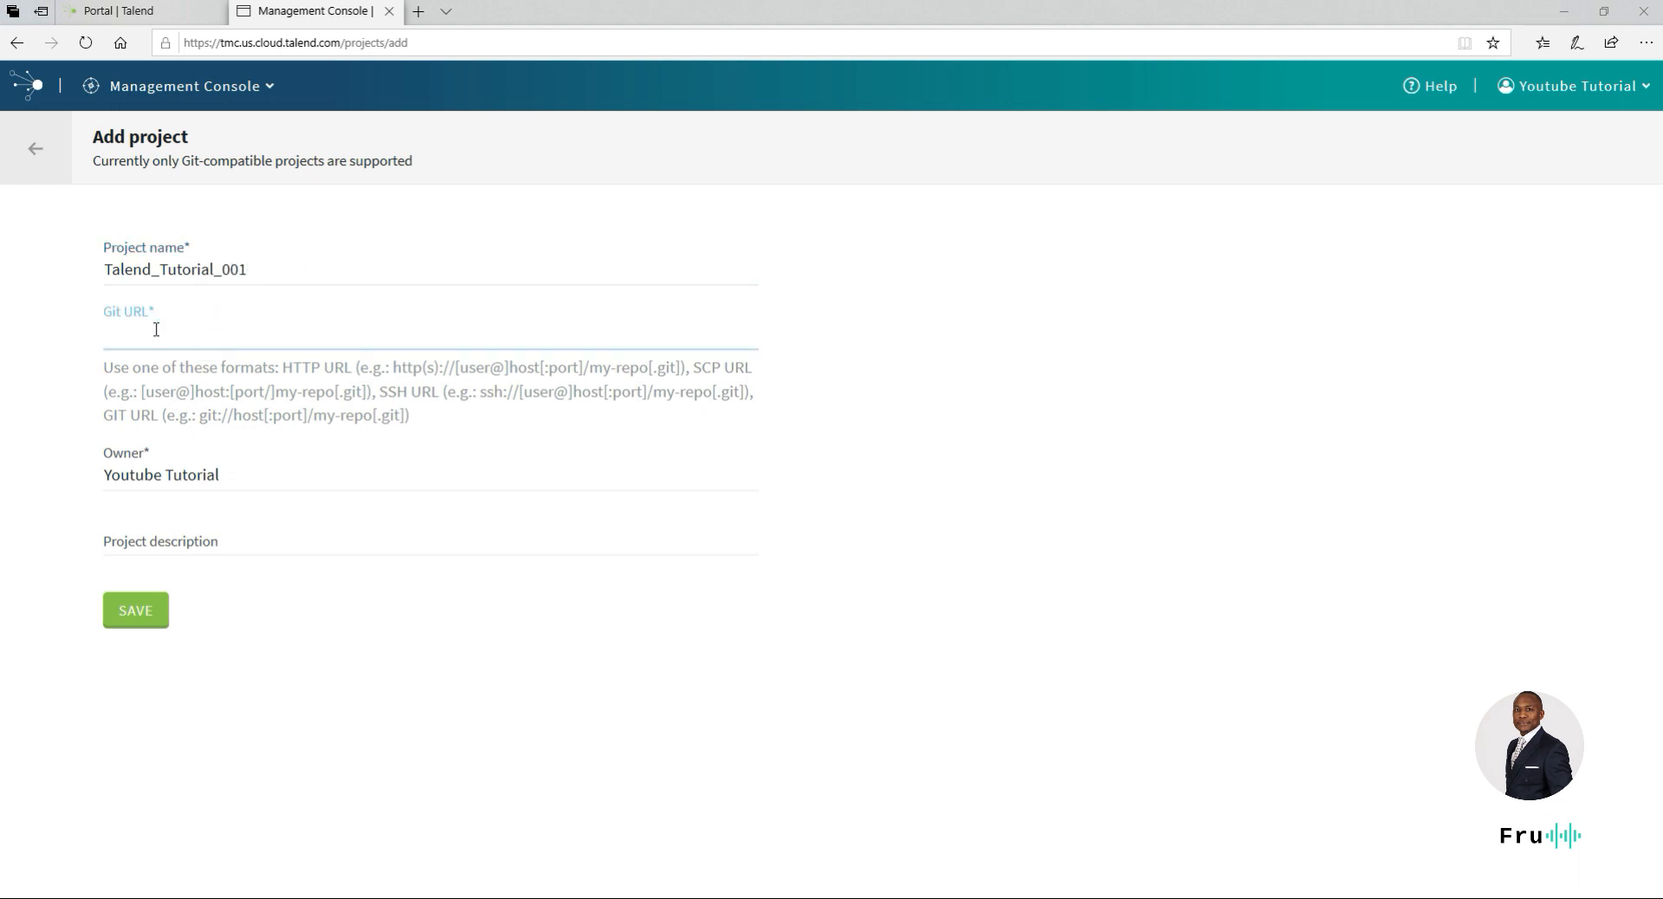
key("ctrl+v")
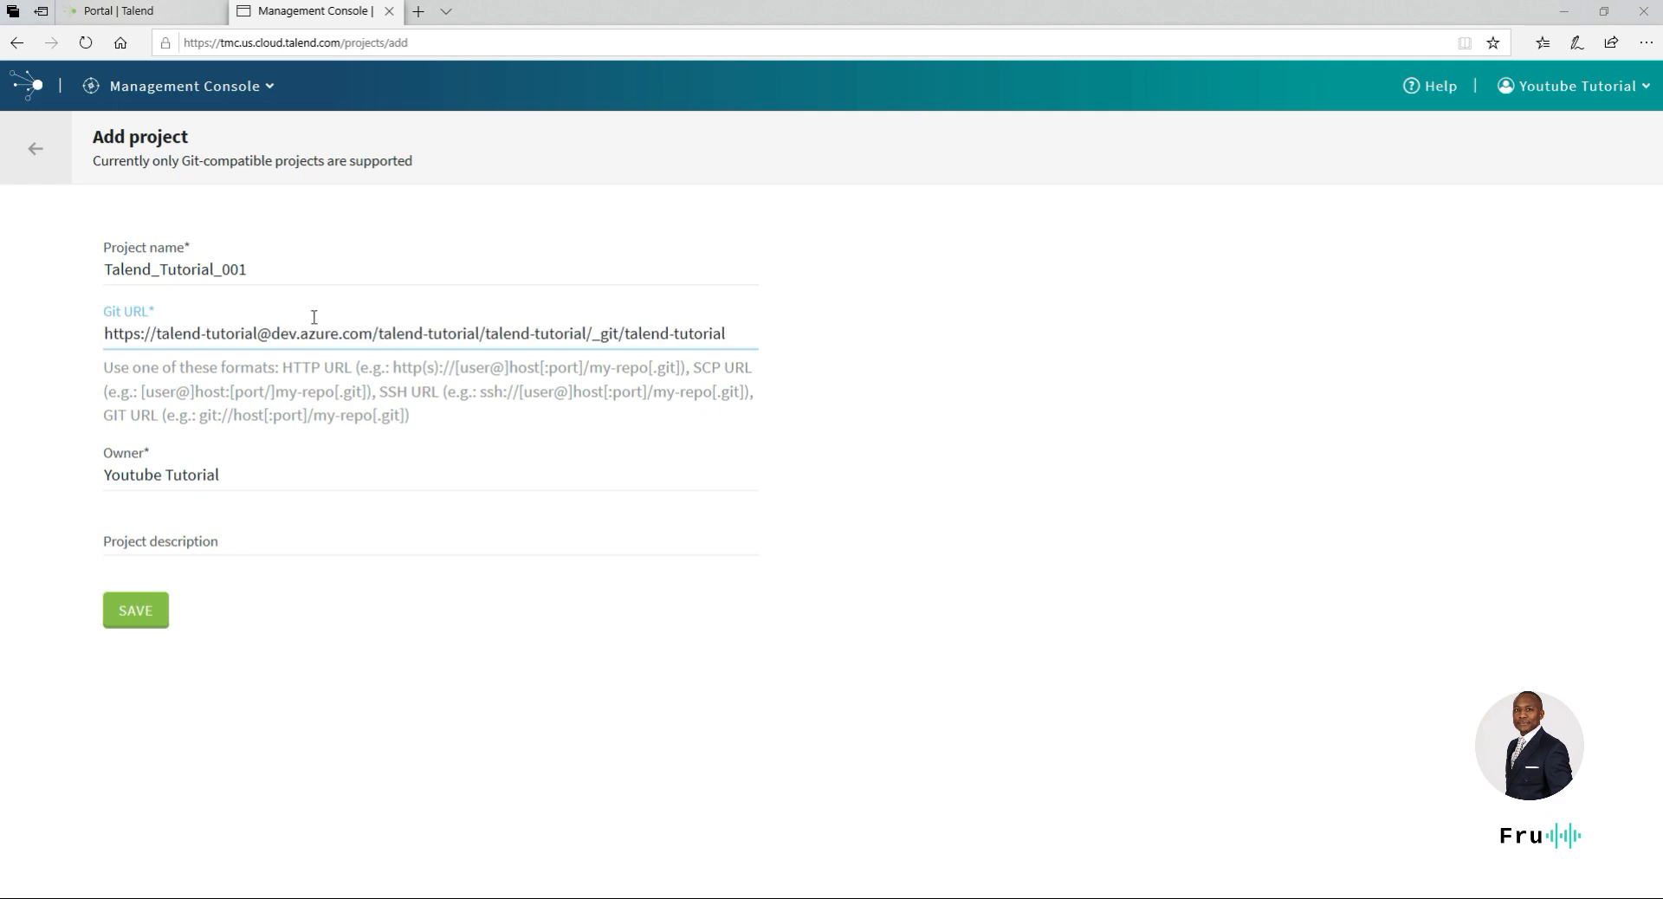
left_click_drag(883, 8, 846, 358)
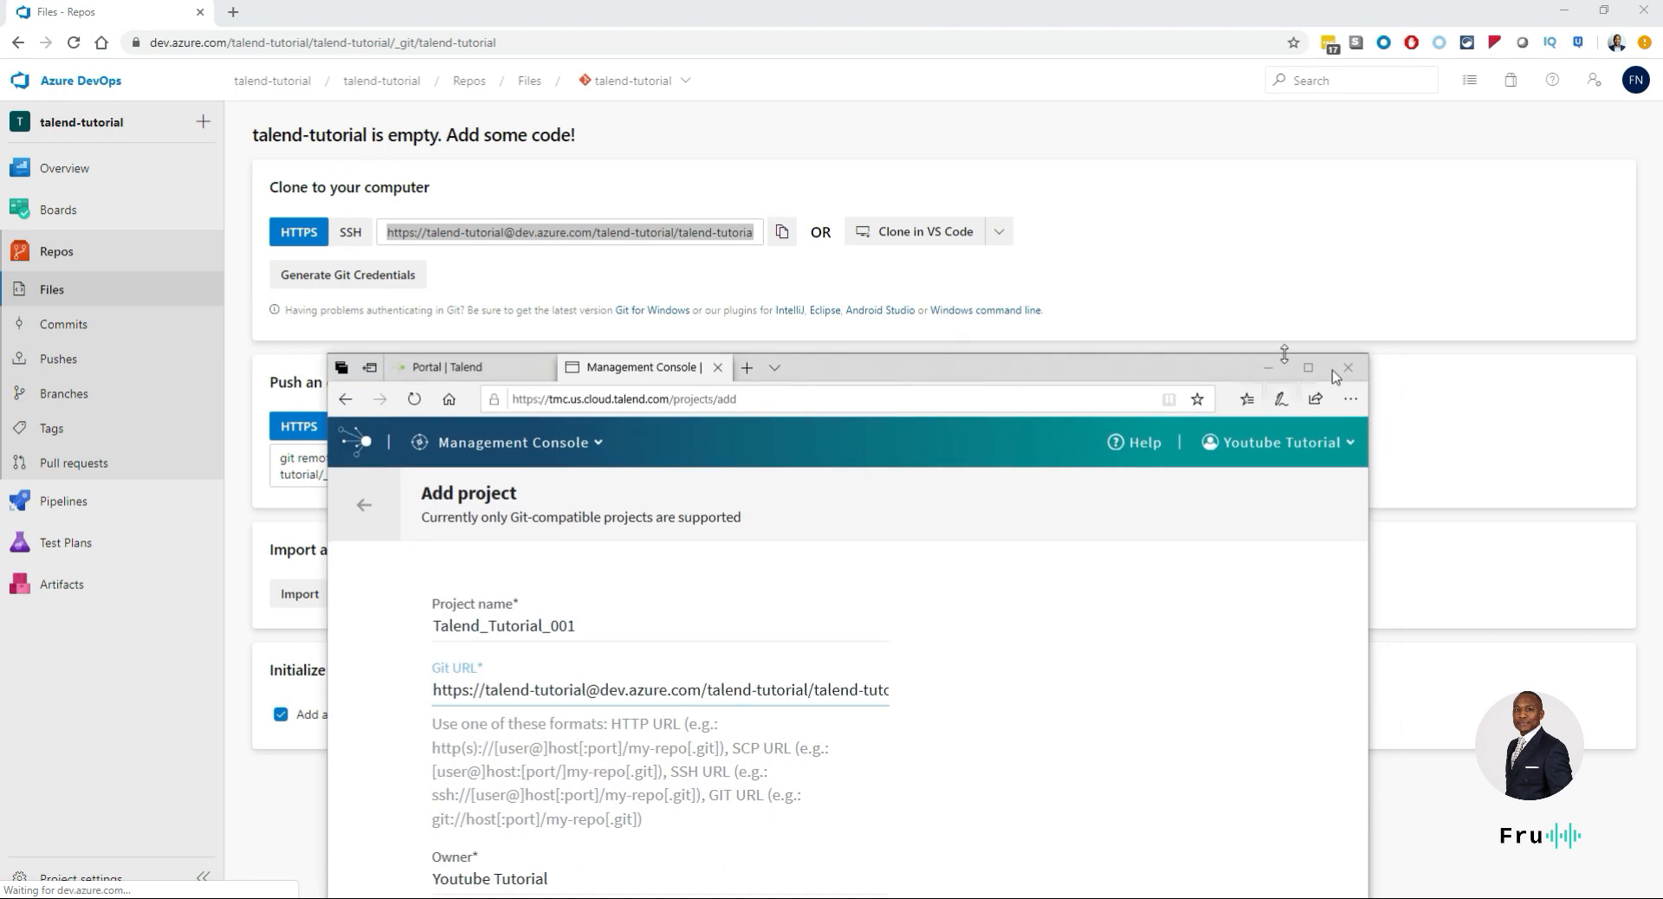
left_click(1309, 367)
left_click(639, 332)
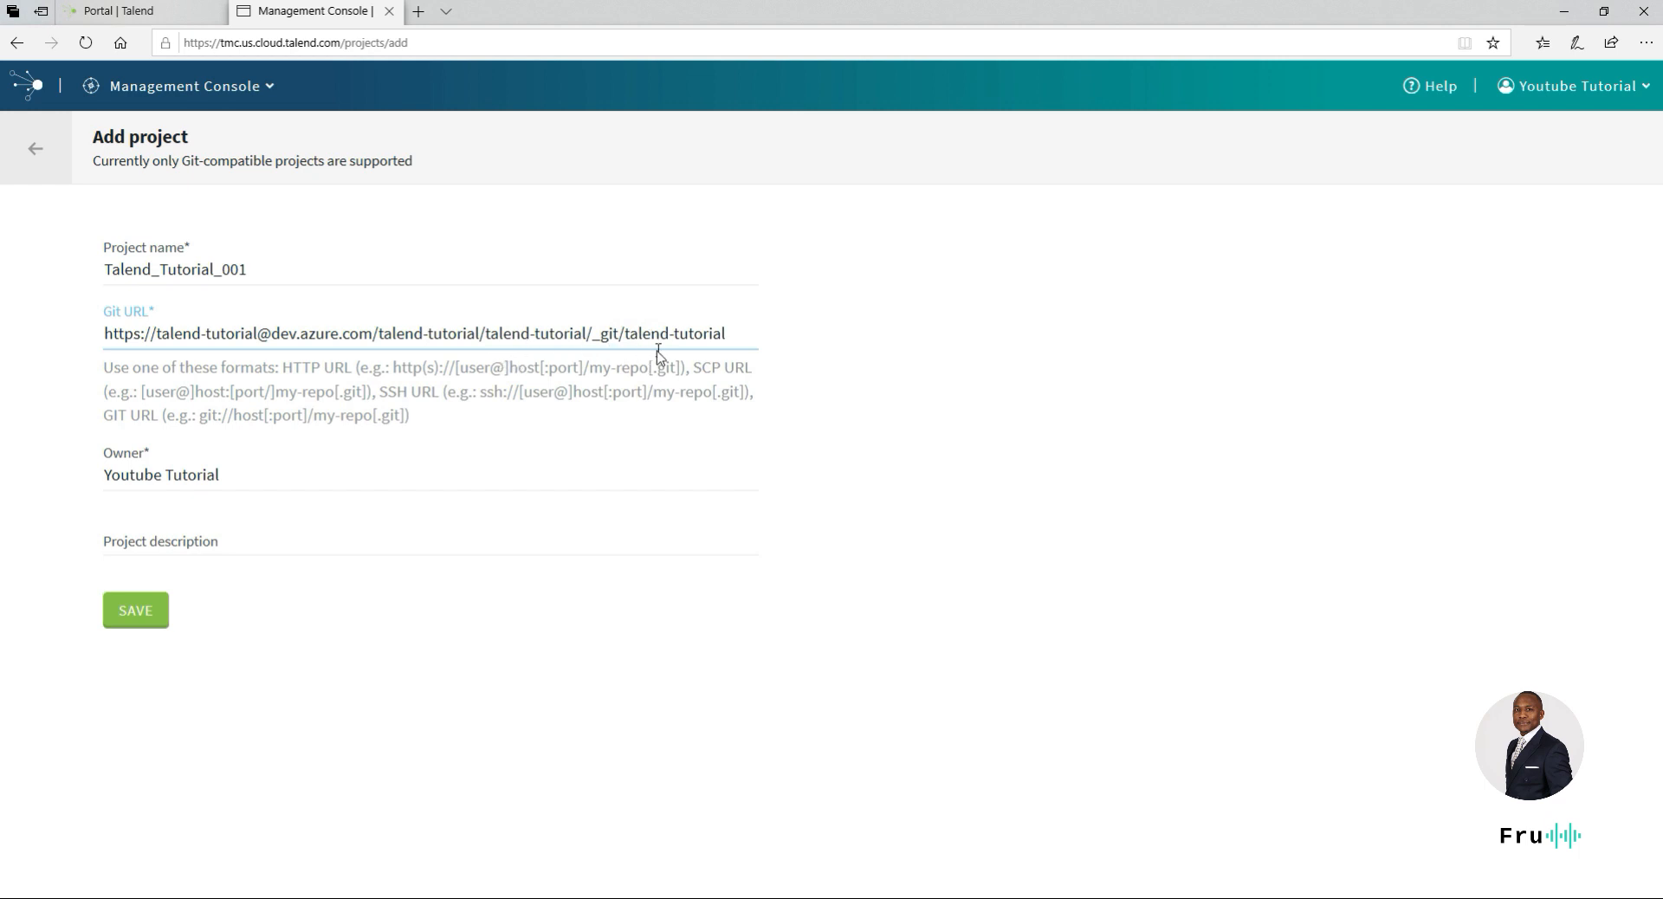
left_click(112, 602)
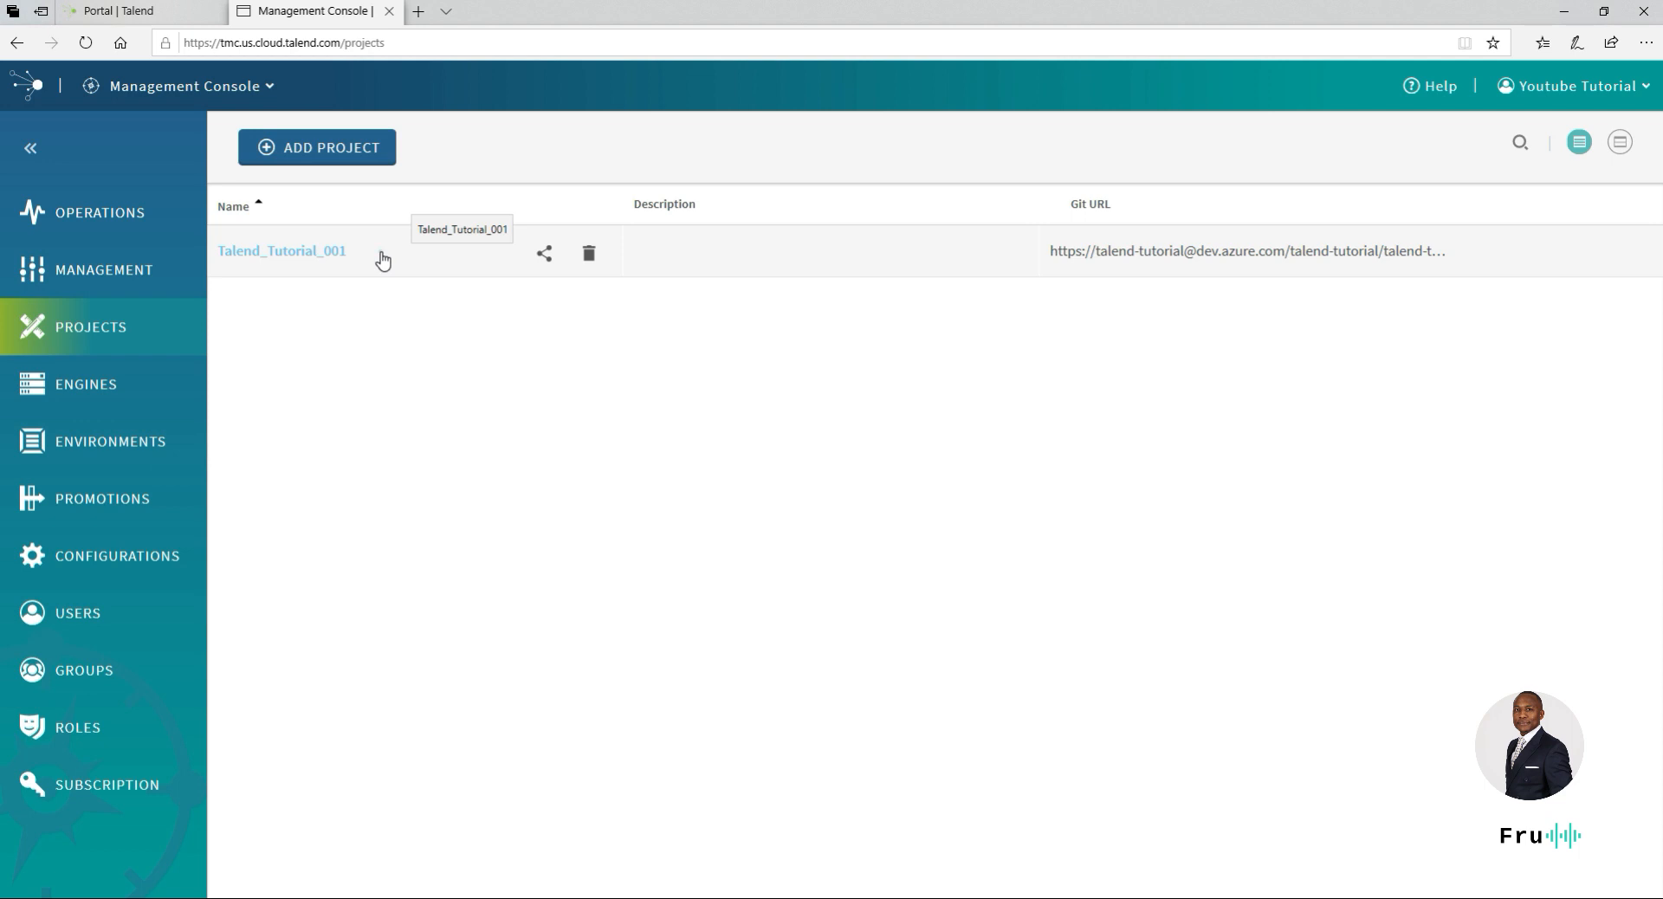
Add the Youtube Tutorial user as a collaborator on the Talend_Tutorial_001 project and close the project details.
left_click(383, 260)
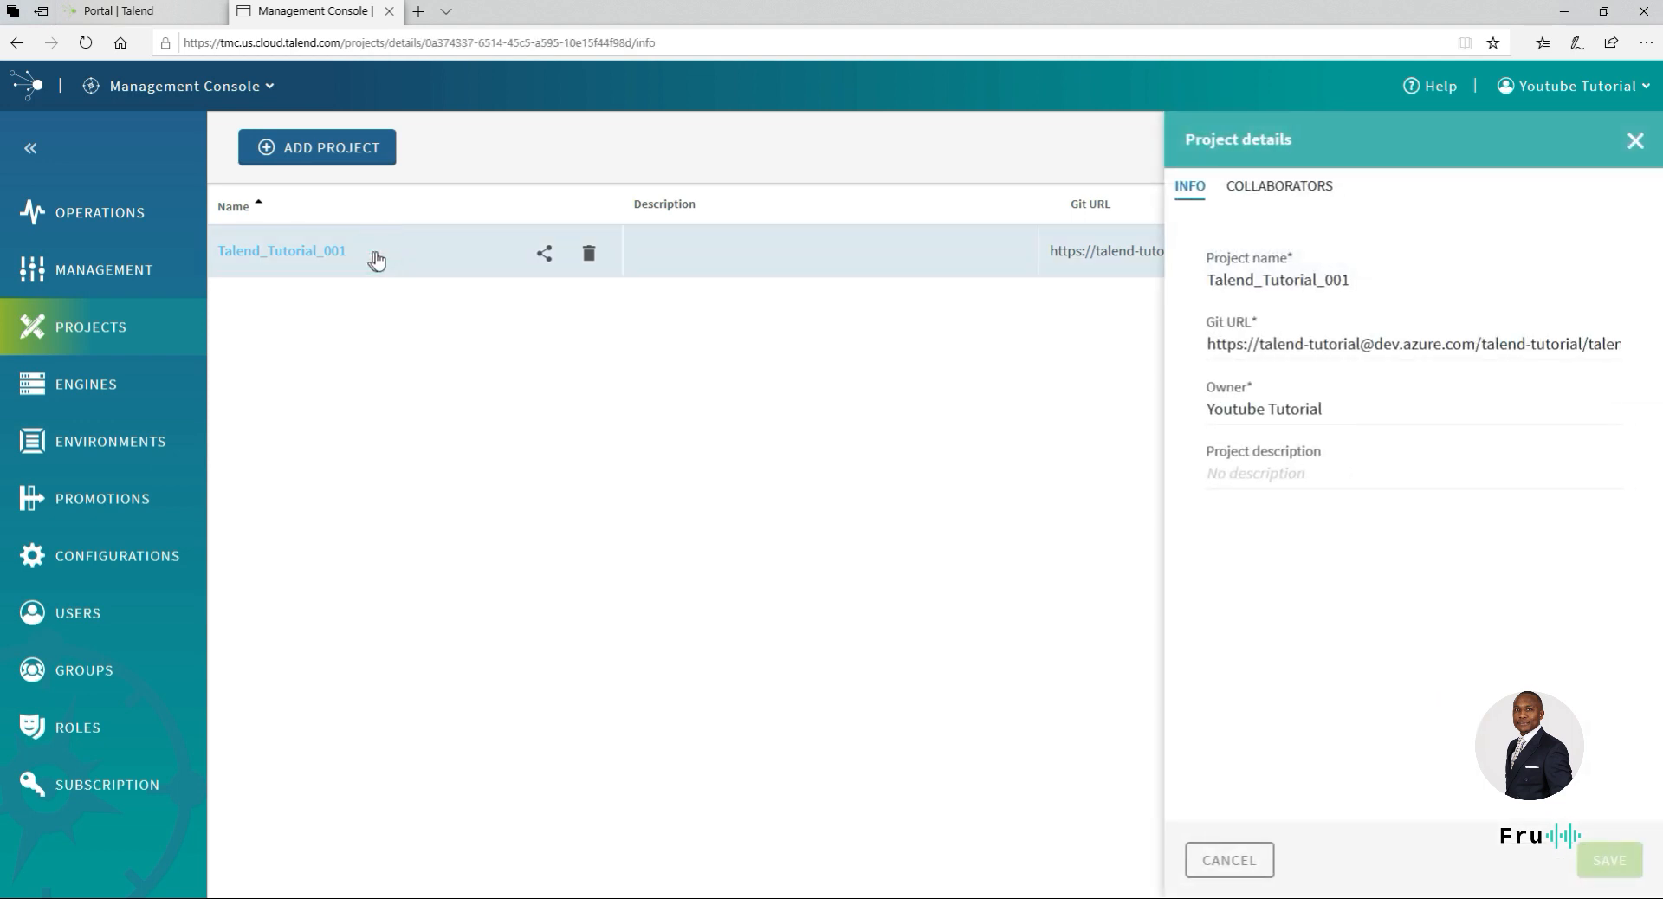
left_click(1315, 187)
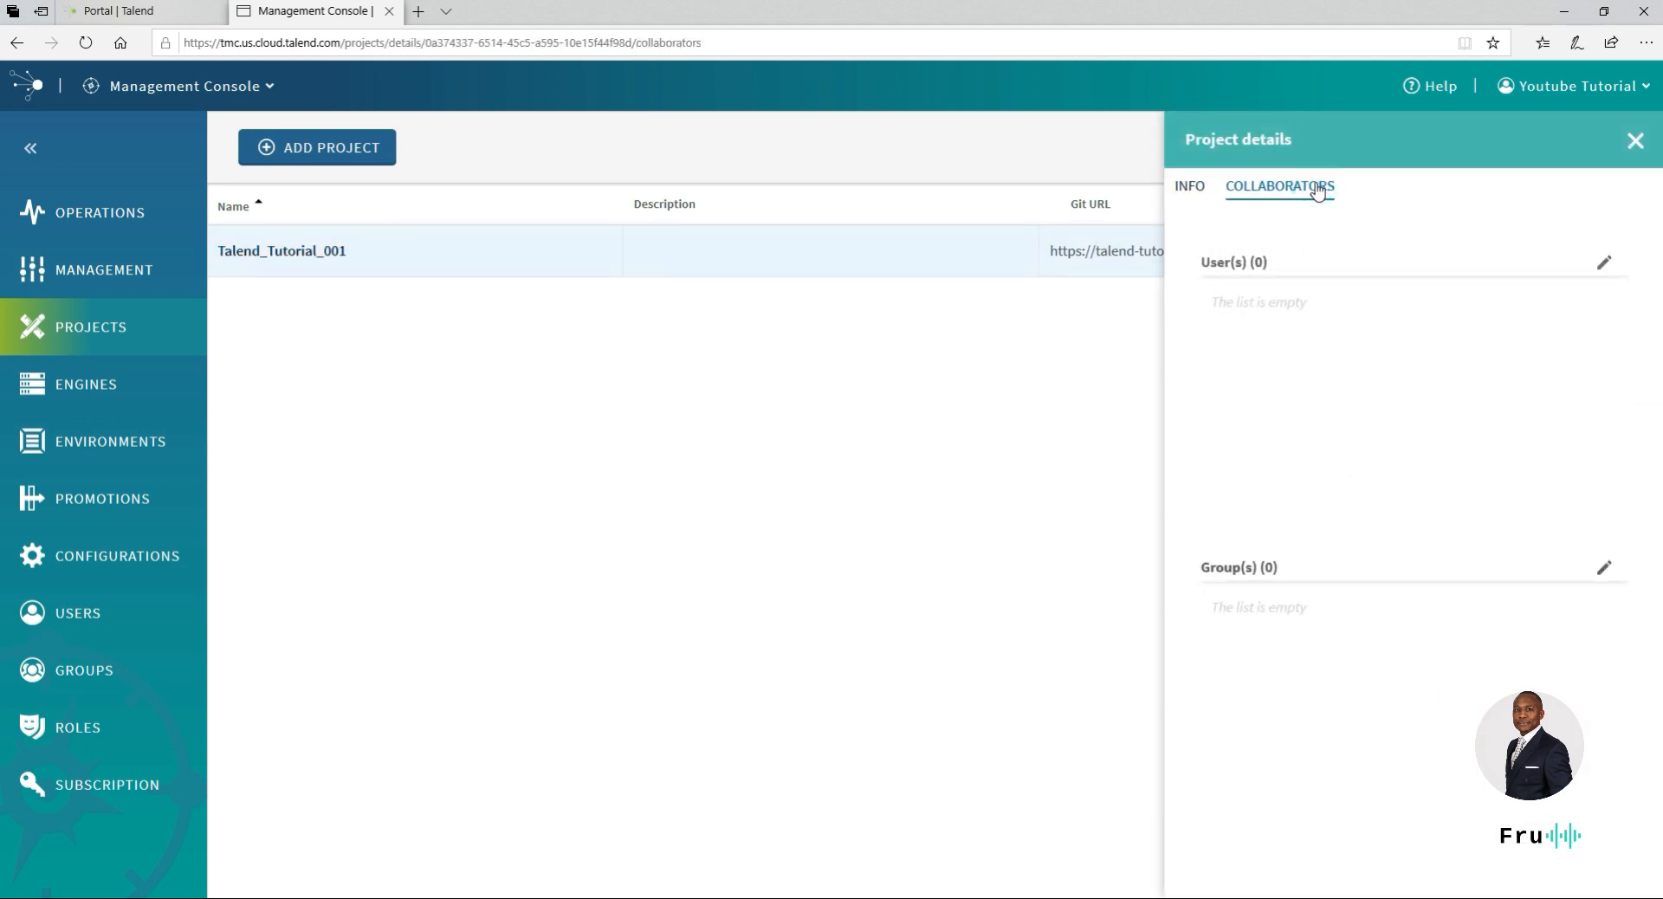
left_click(1605, 267)
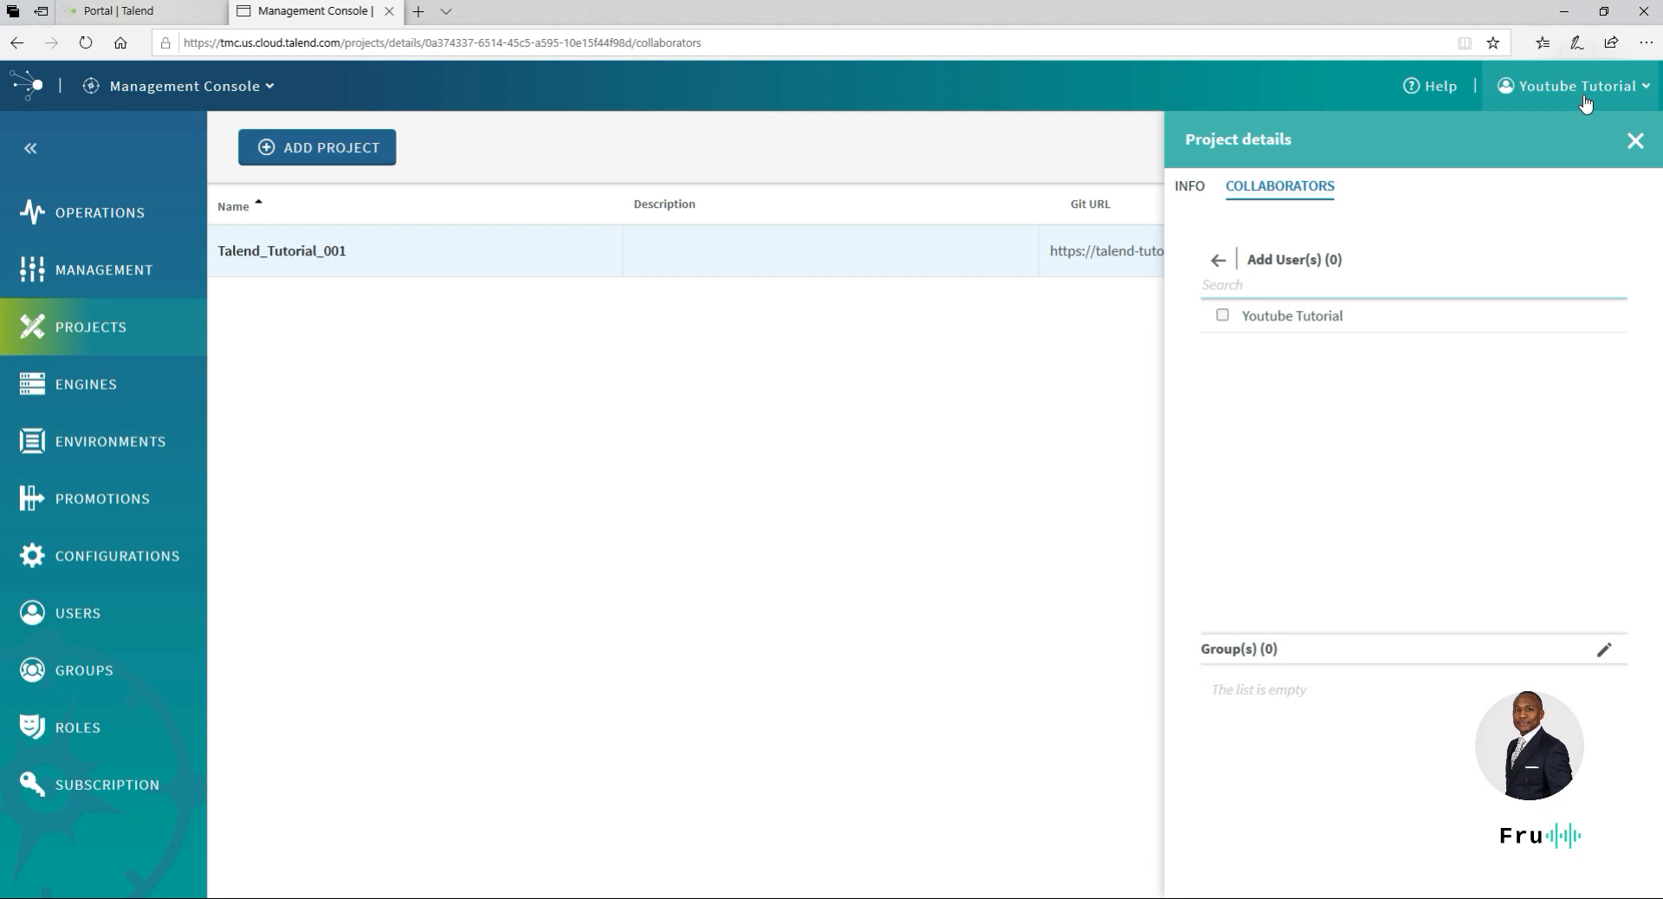
left_click(1222, 315)
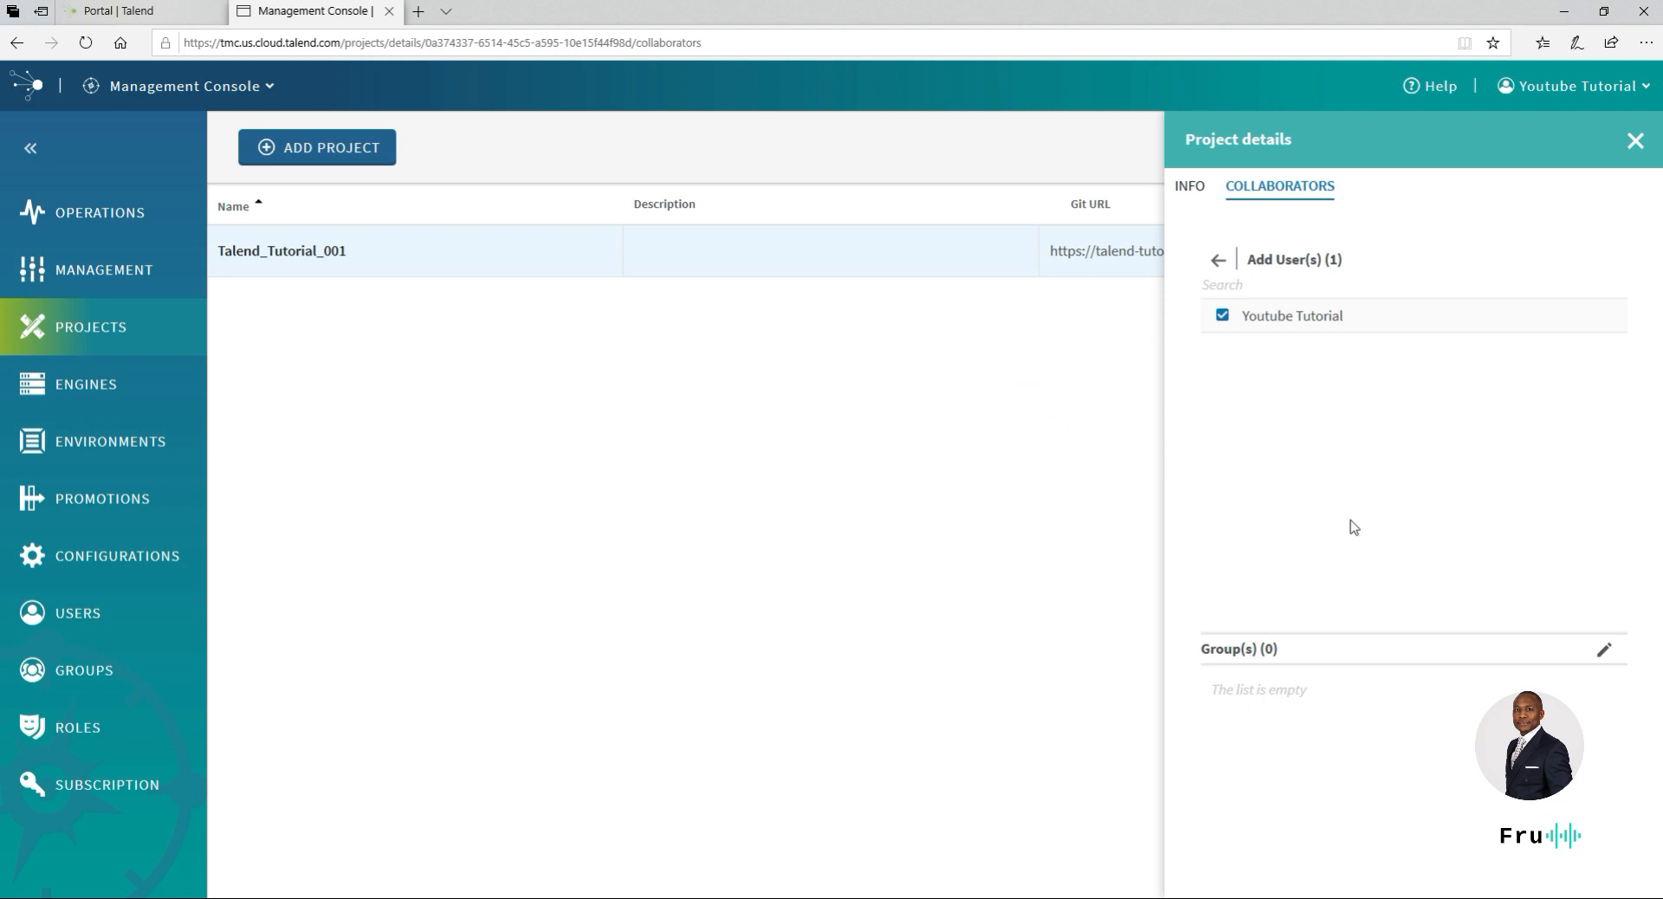
left_click(1634, 141)
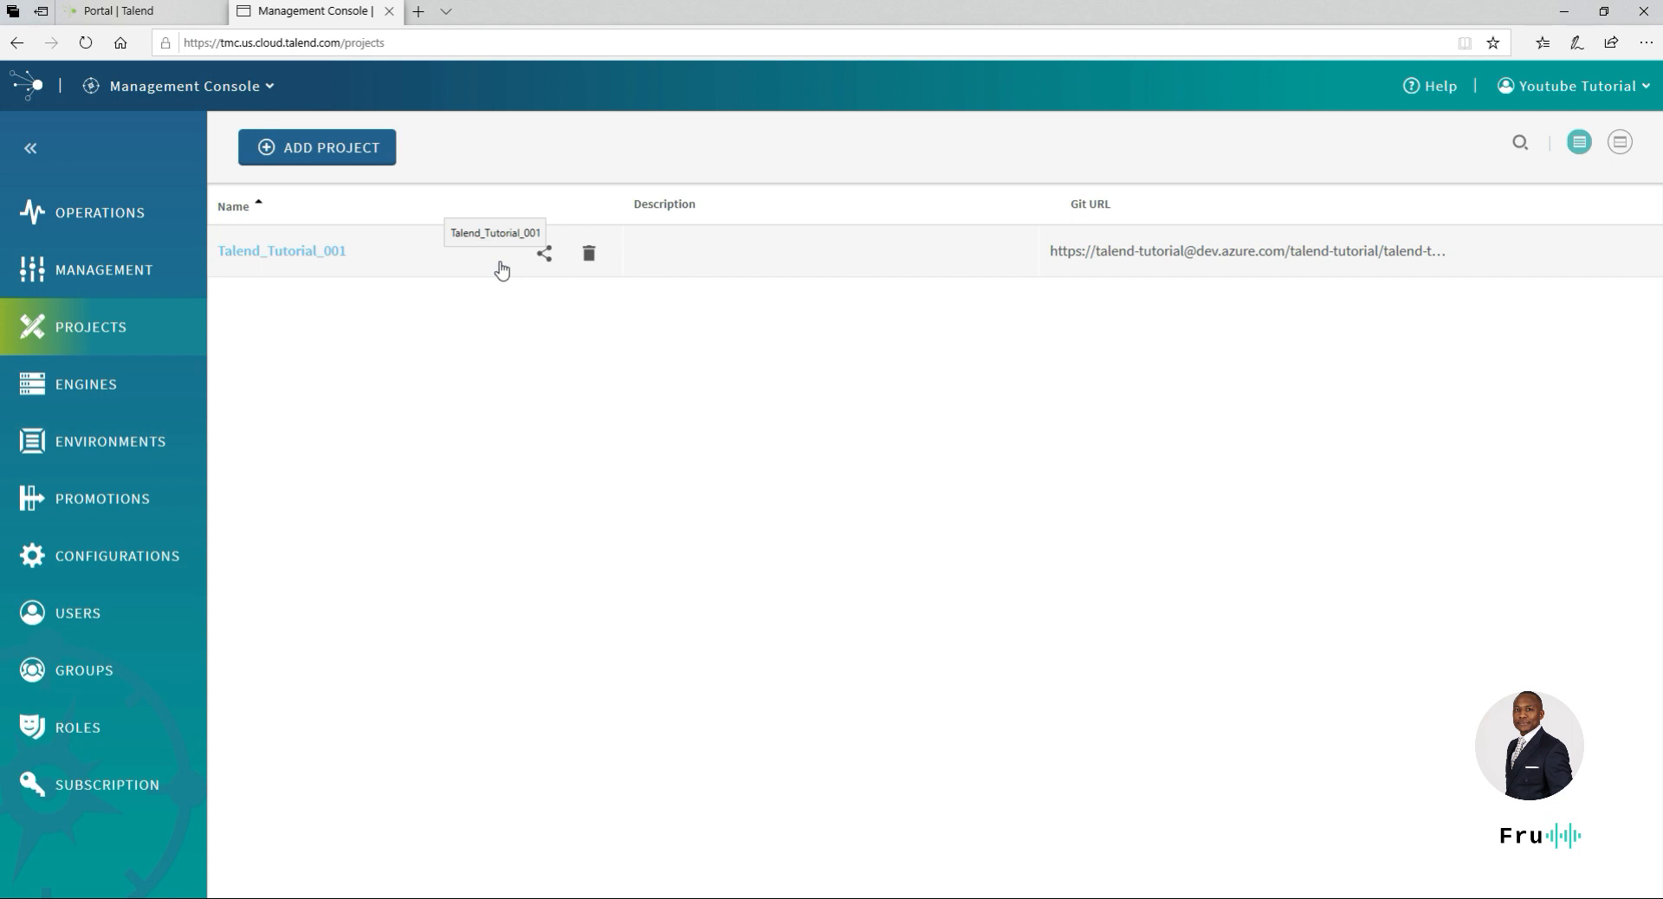
Switch to the Talend Studio startup window and add a new connection in its connection manager.
double_click(879, 18)
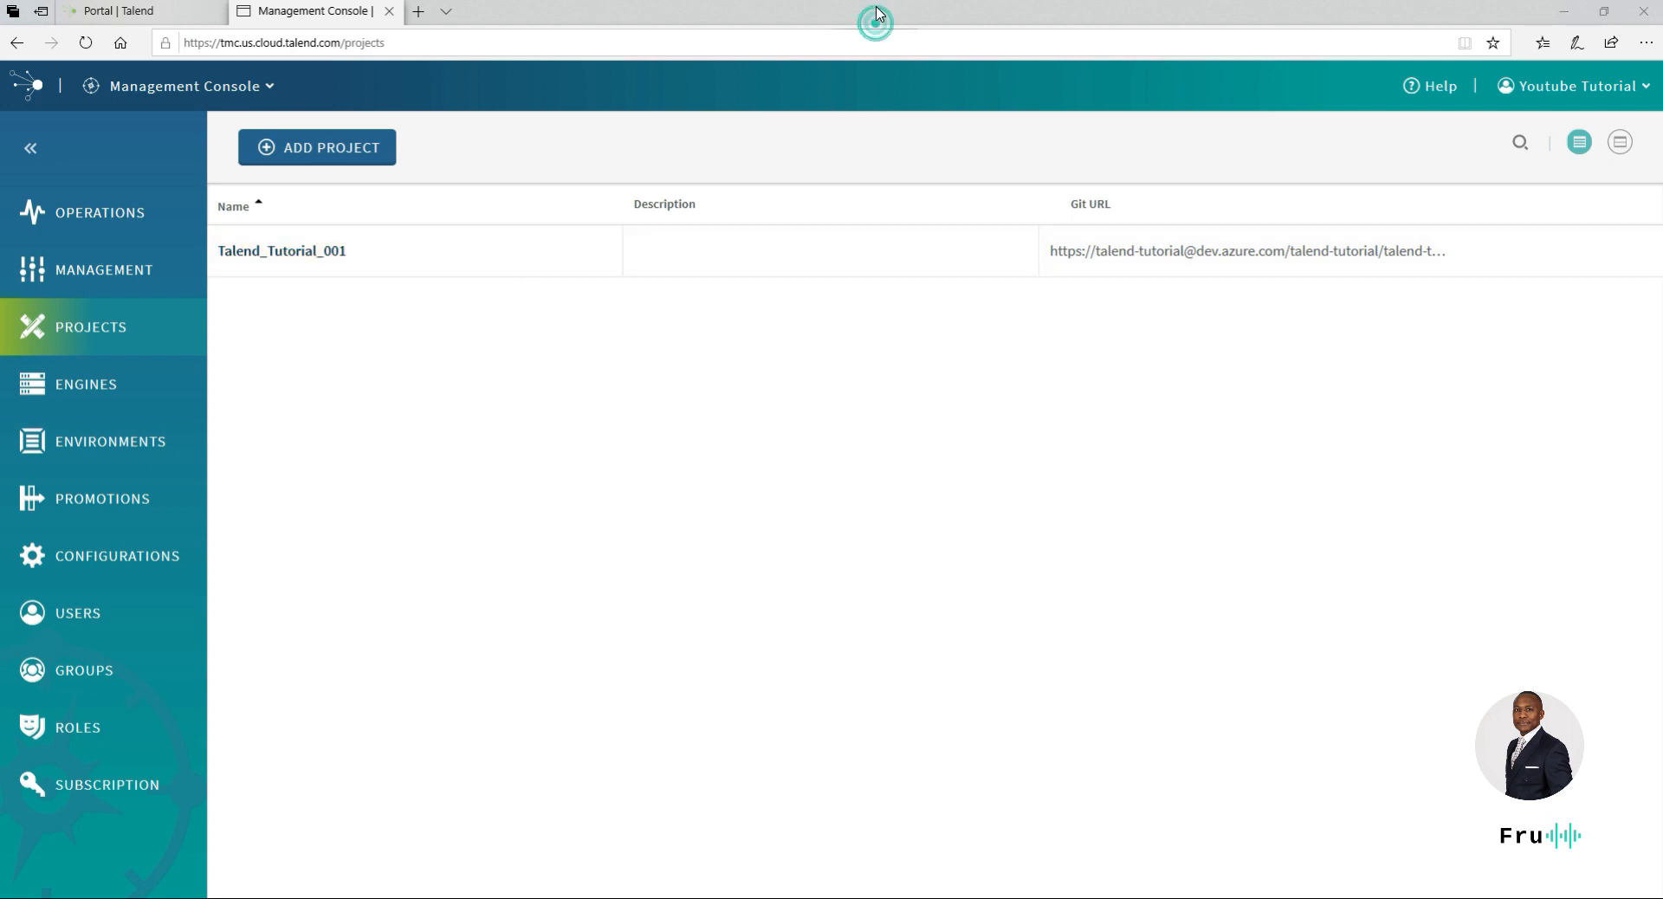
left_click_drag(856, 46, 3, 65)
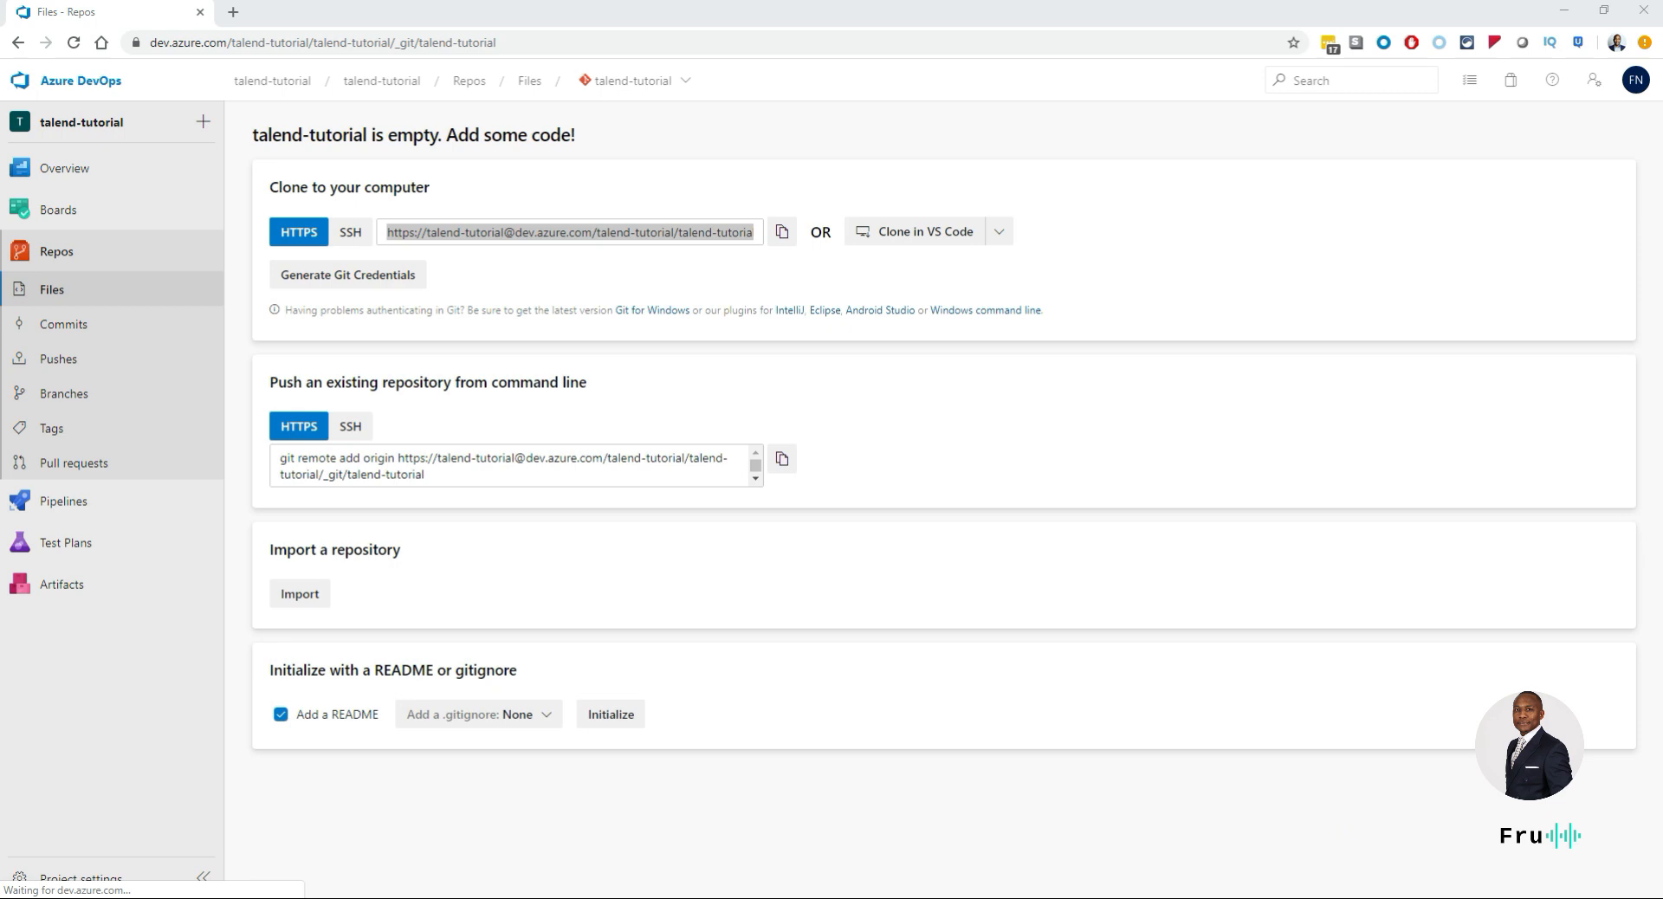
mouse_move(1410, 898)
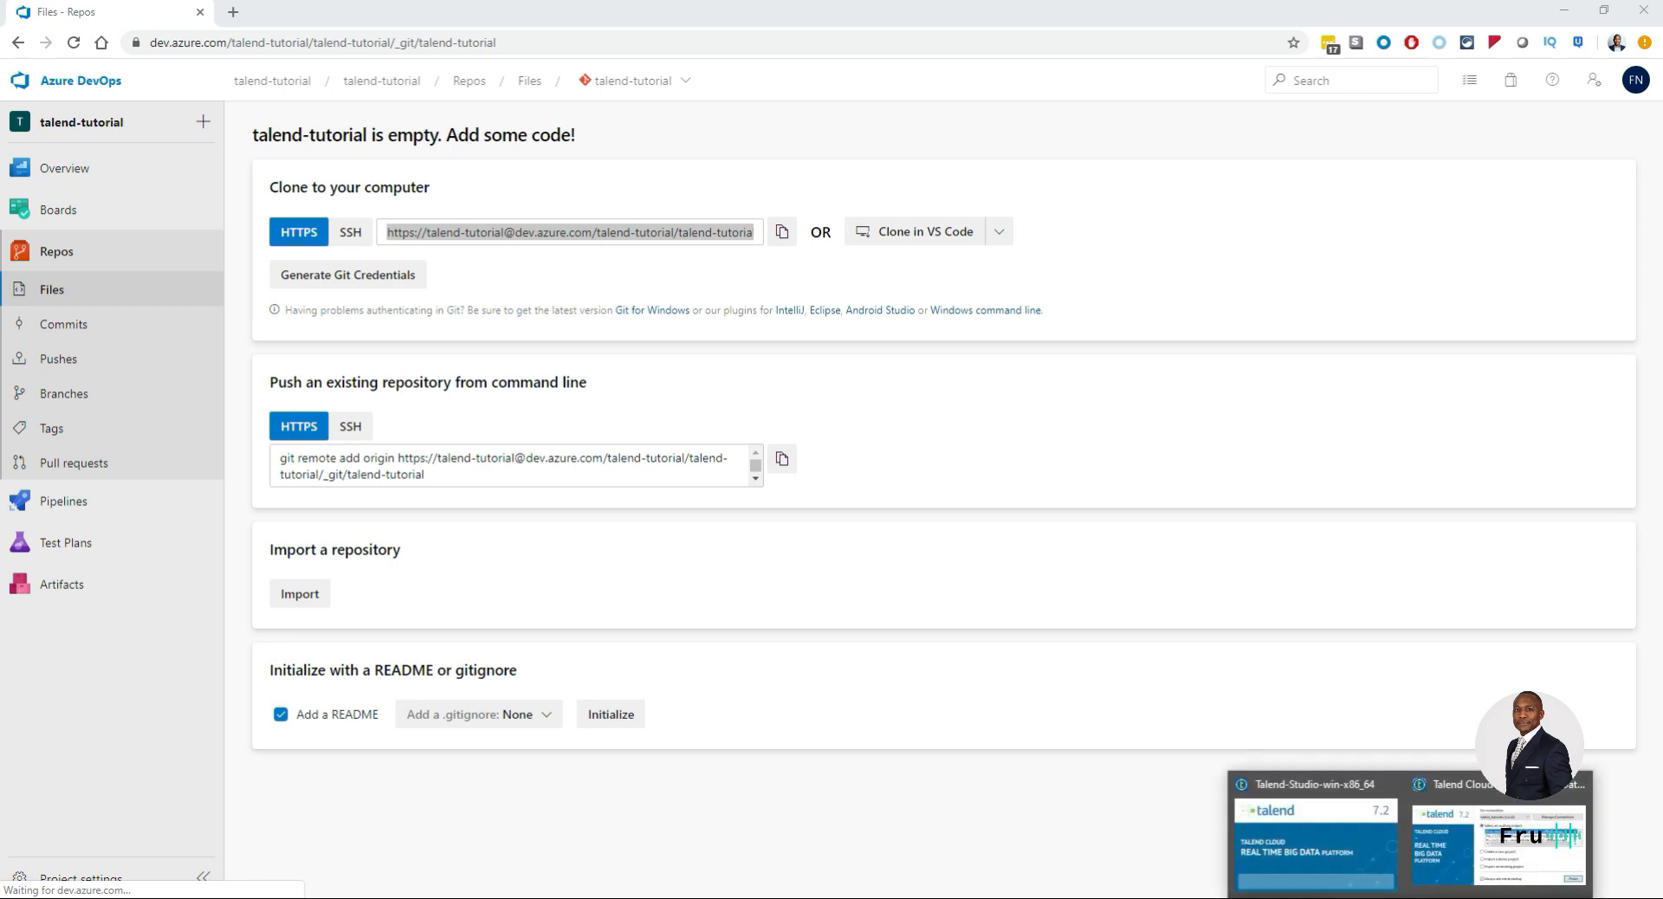
left_click(1498, 835)
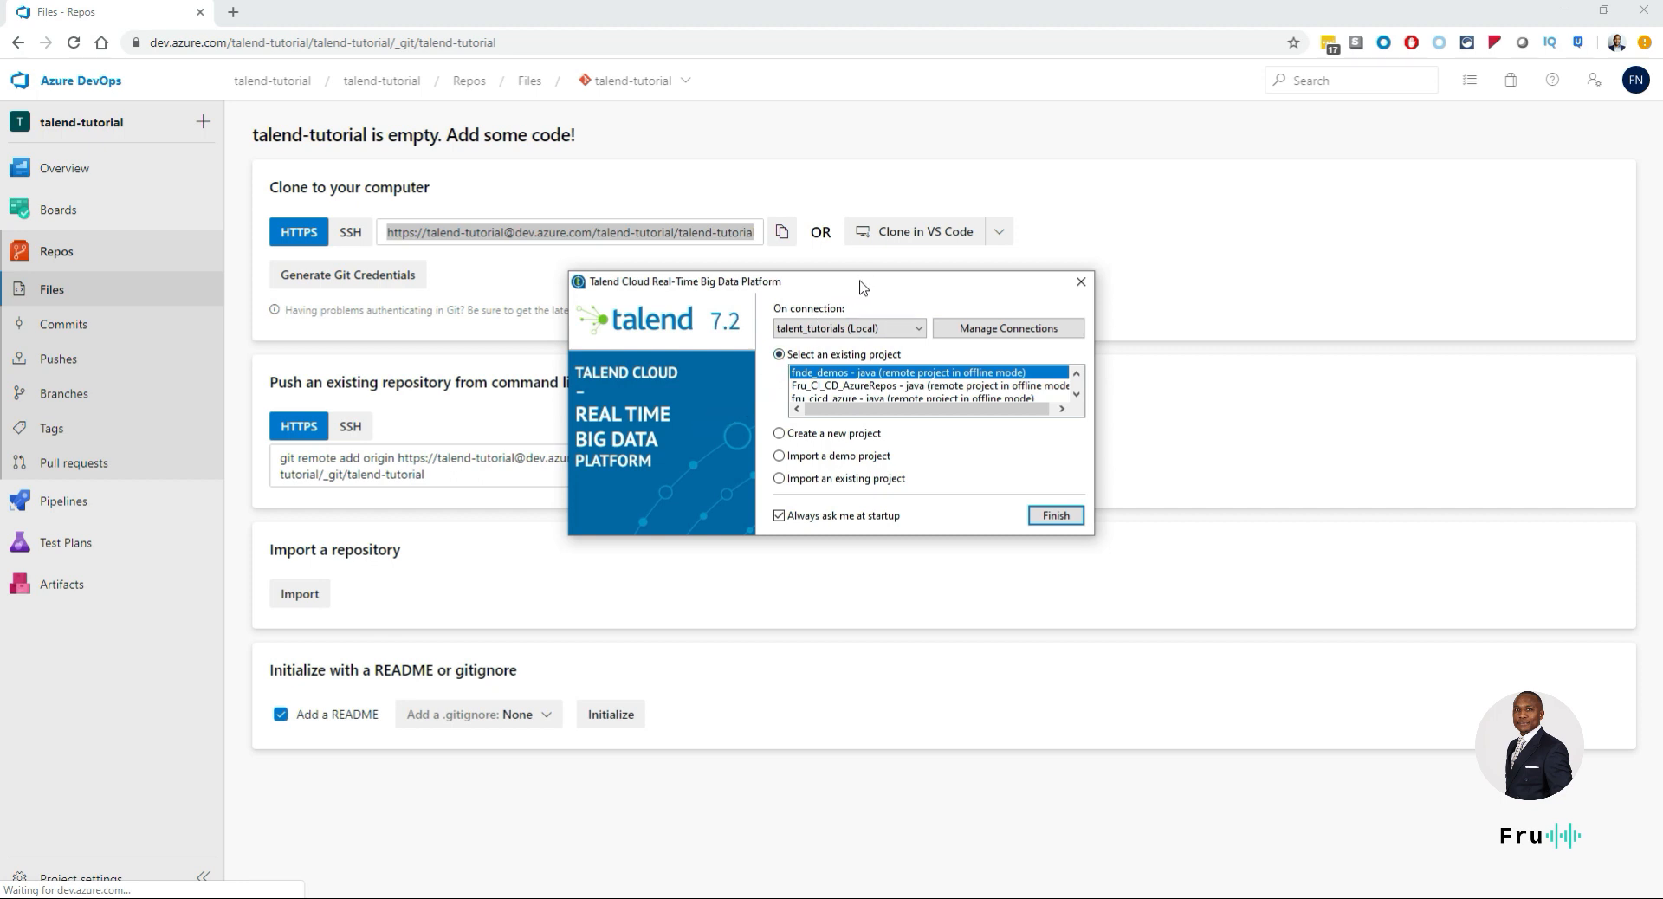
left_click(993, 334)
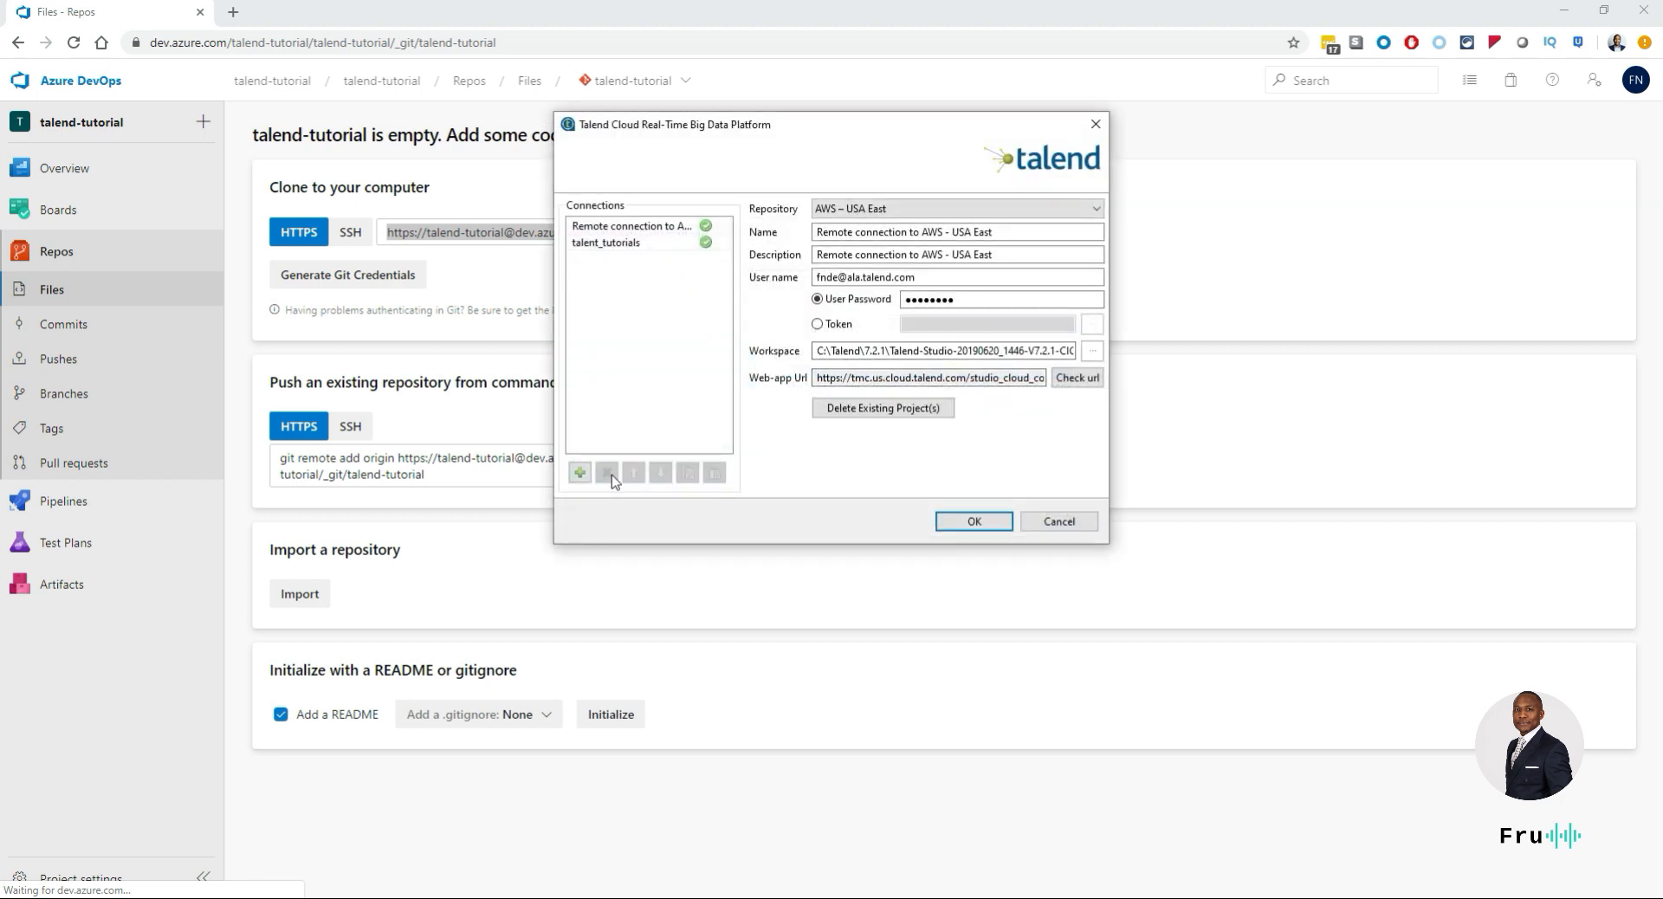
left_click(580, 472)
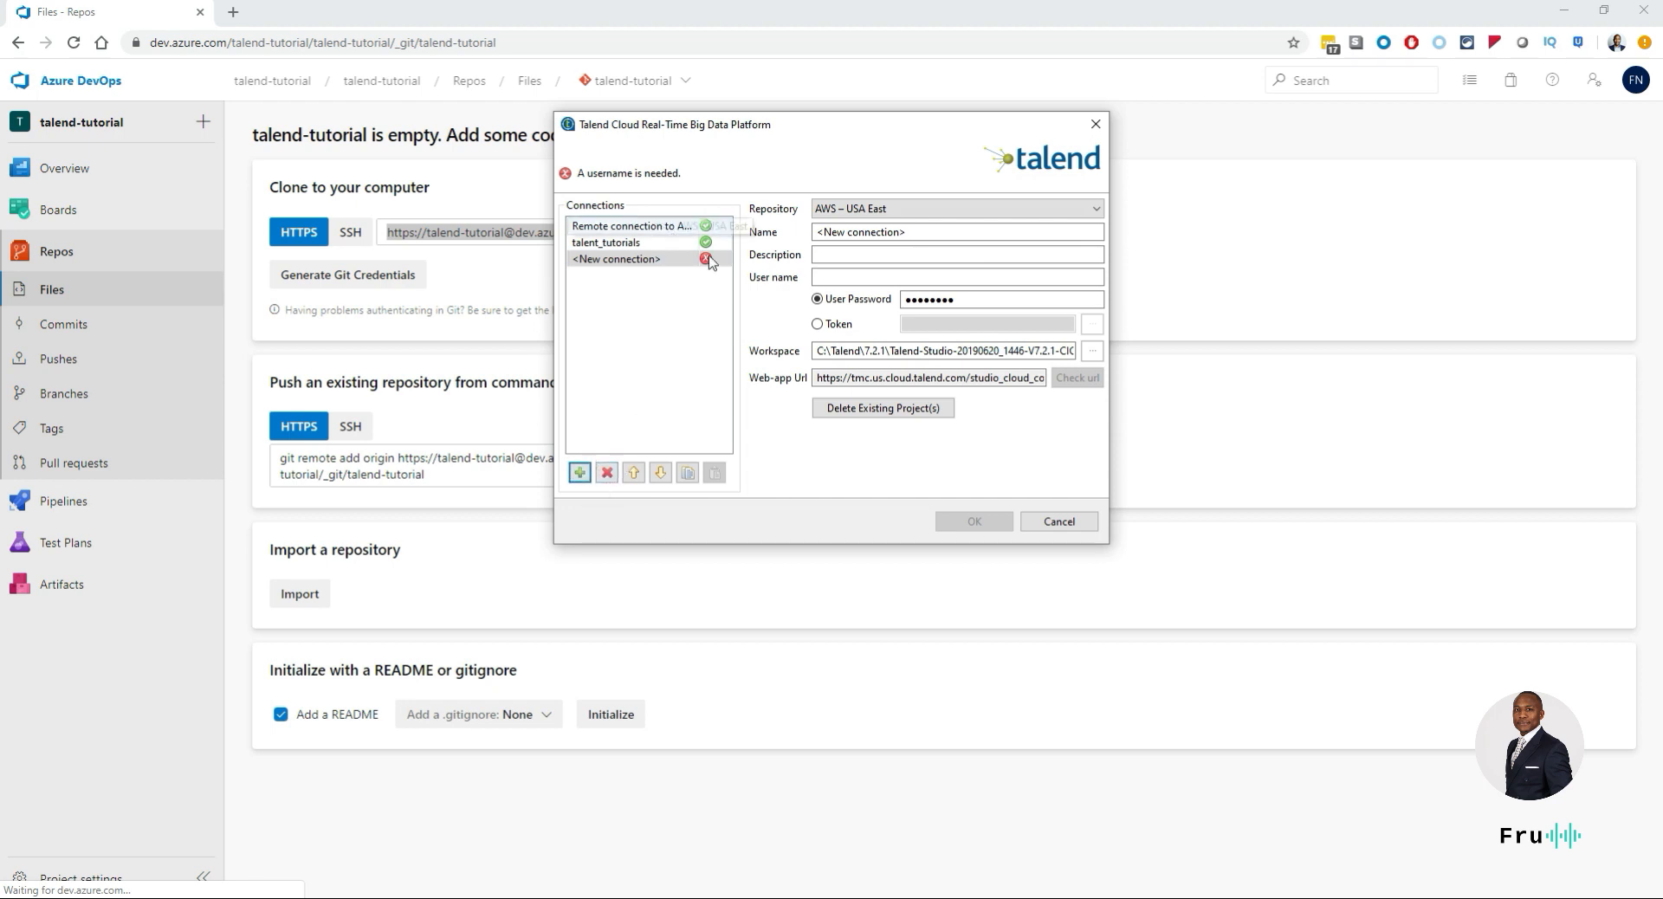
Set the new connection's repository to AWS – USA East and its name to Talend_torials.
left_click(885, 209)
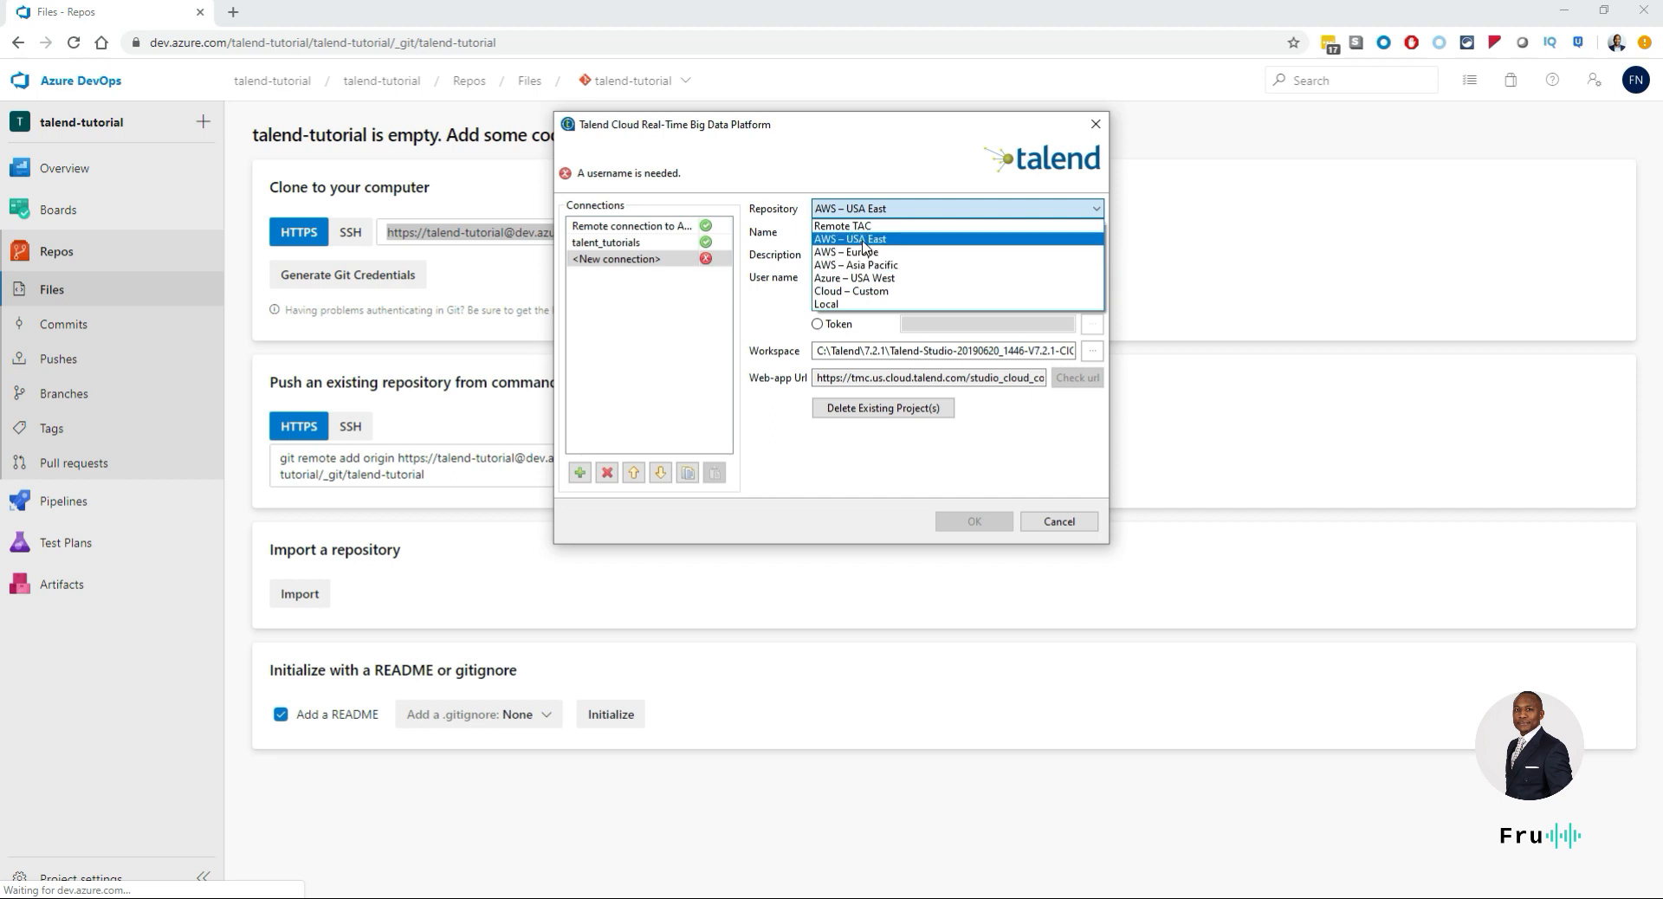
left_click(863, 243)
left_click_drag(910, 231, 812, 224)
type("T")
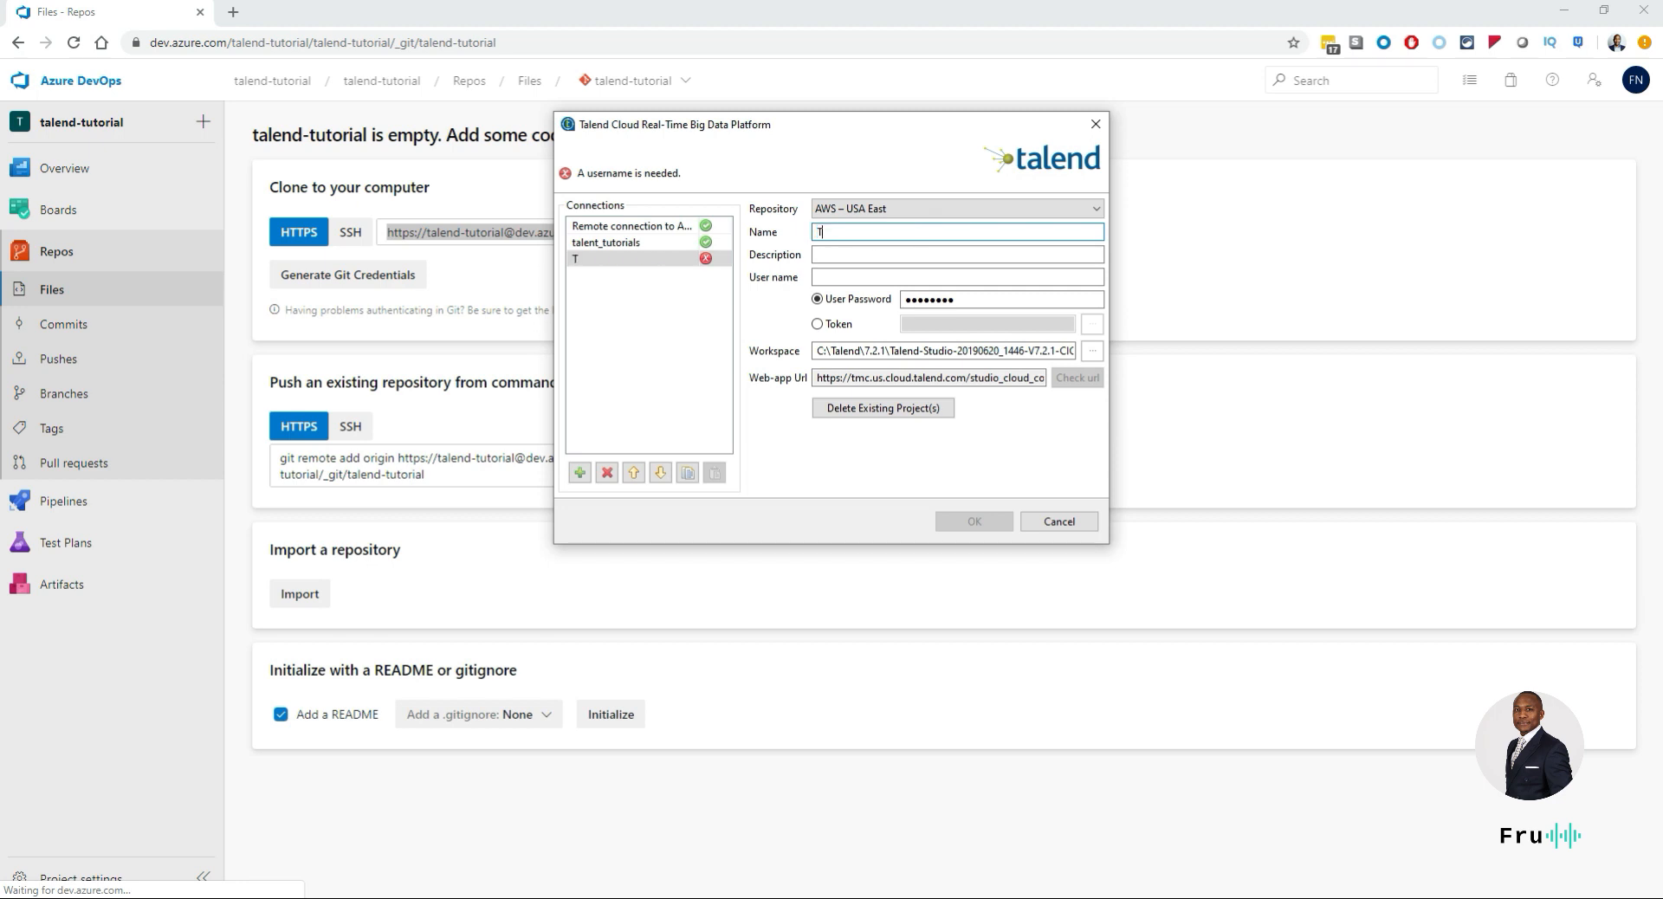
type("u")
key("BackSpace")
type("alend_torials_youtube")
left_click(831, 277)
Switch to the Talend Cloud browser window and open the signed-in account's profile preferences.
left_click_drag(891, 133, 865, 160)
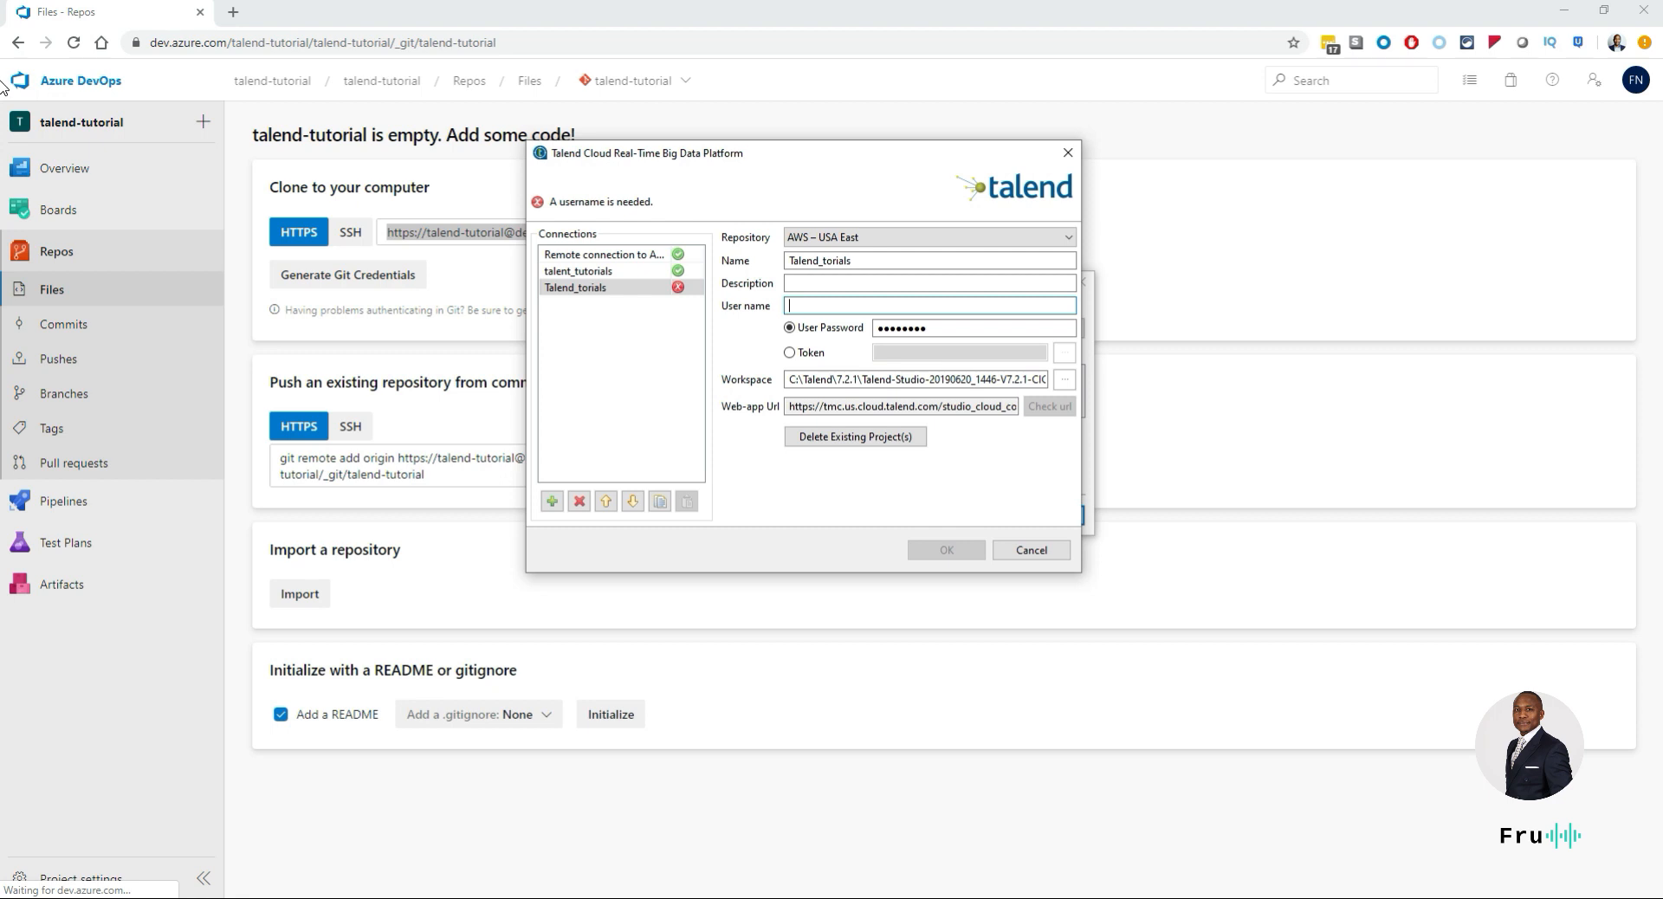
left_click_drag(0, 208, 979, 57)
left_click(1115, 59)
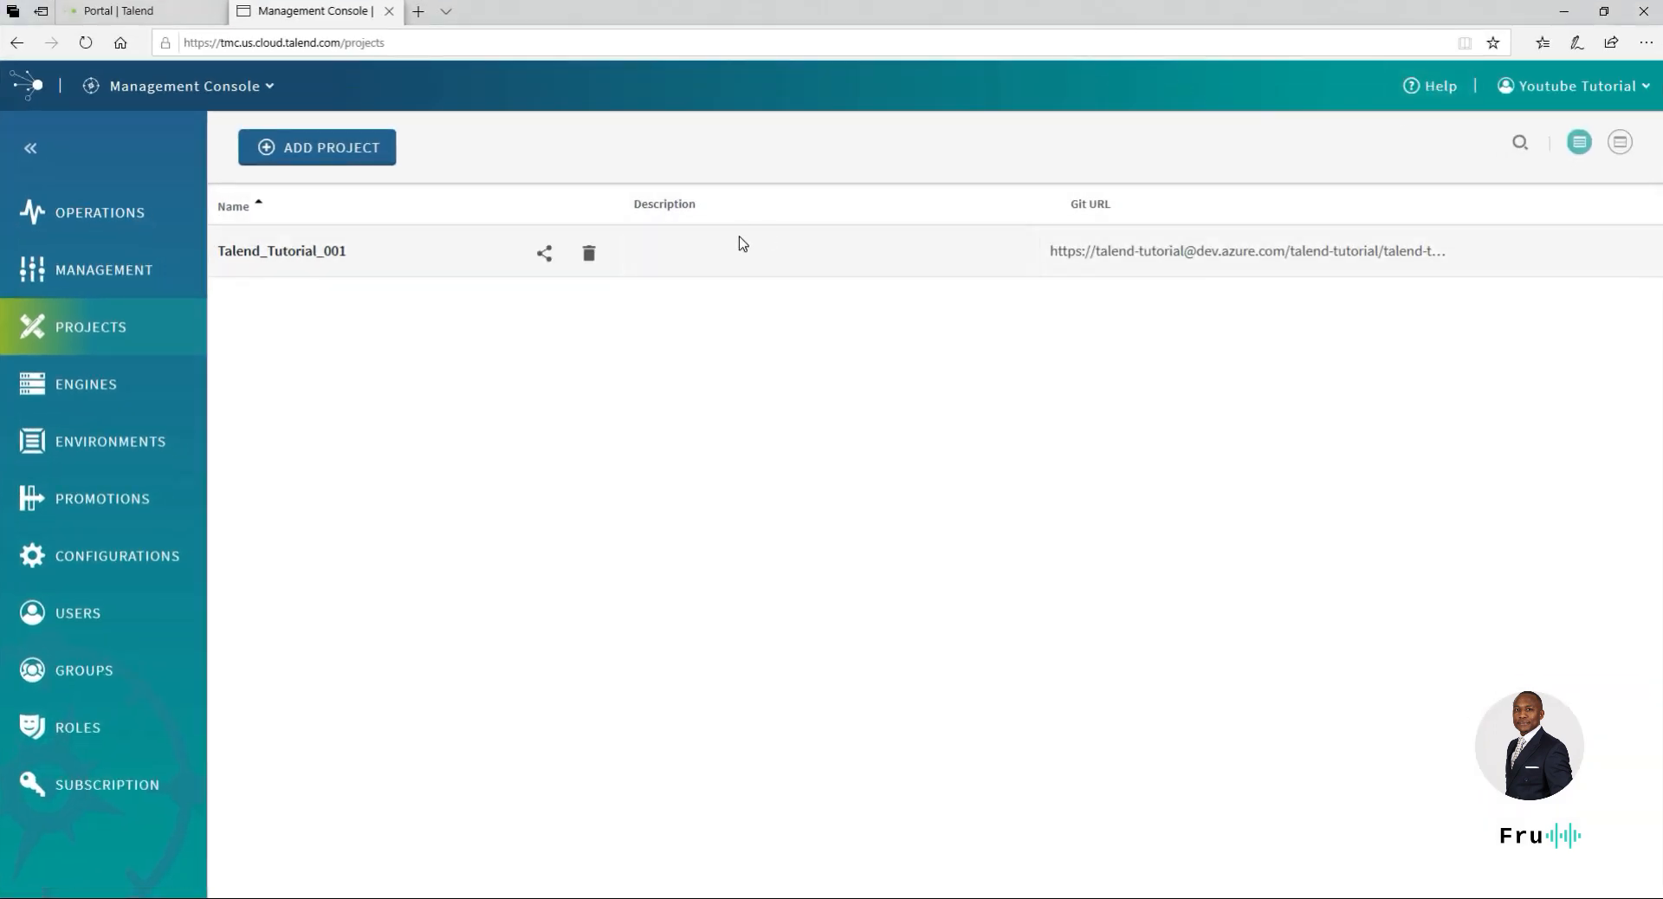
left_click(1596, 98)
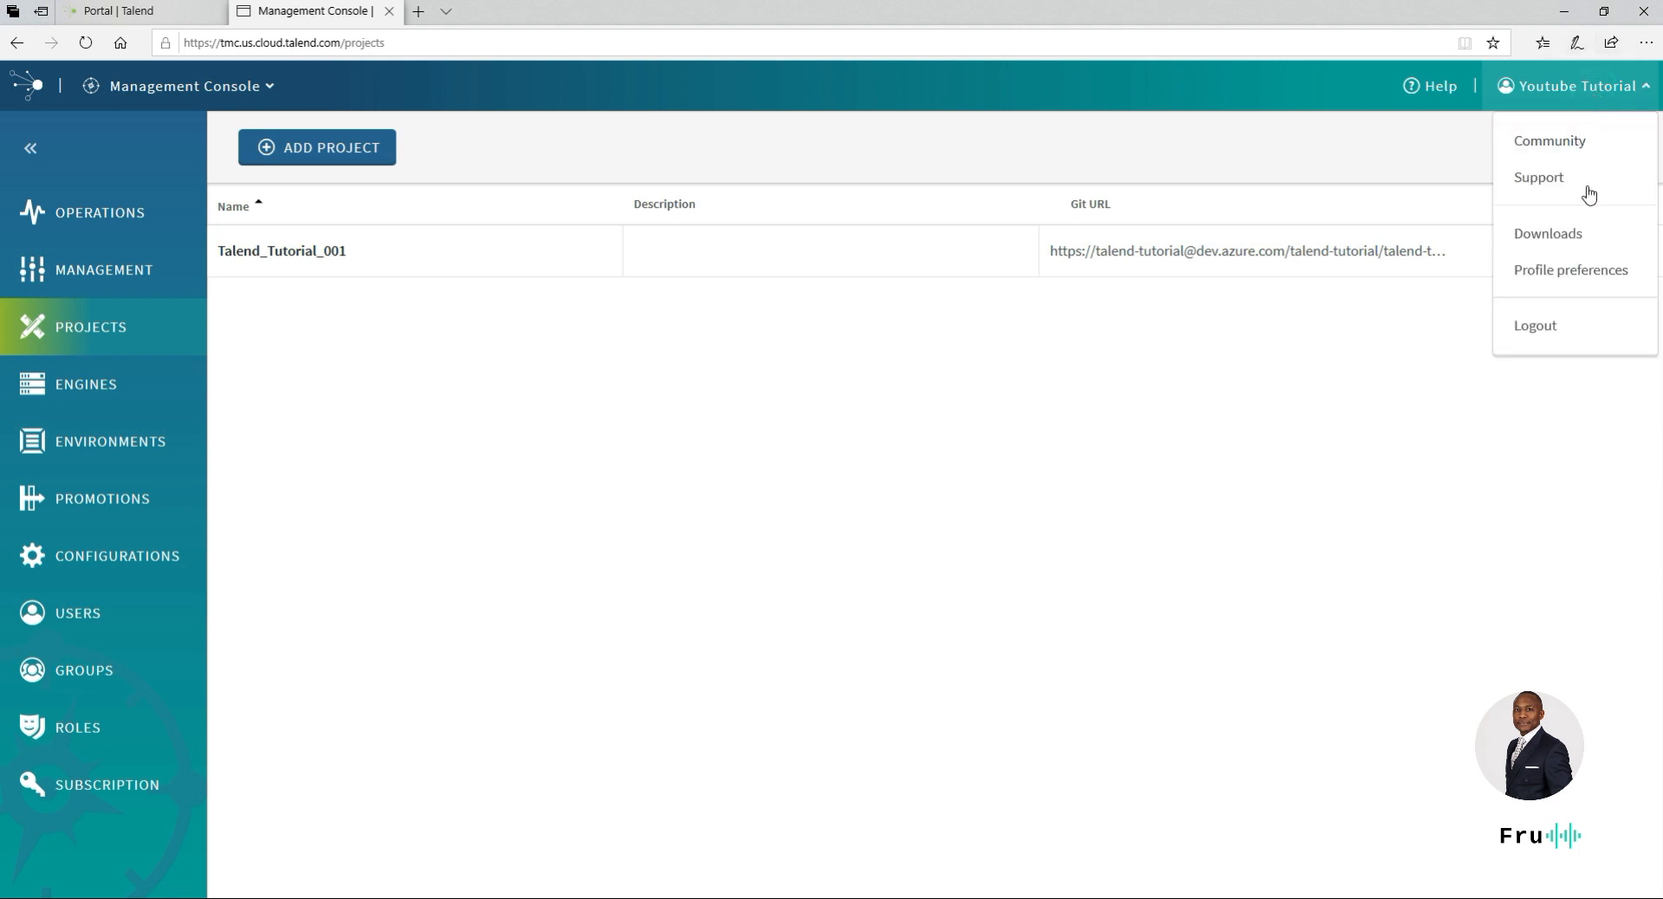
left_click(1555, 272)
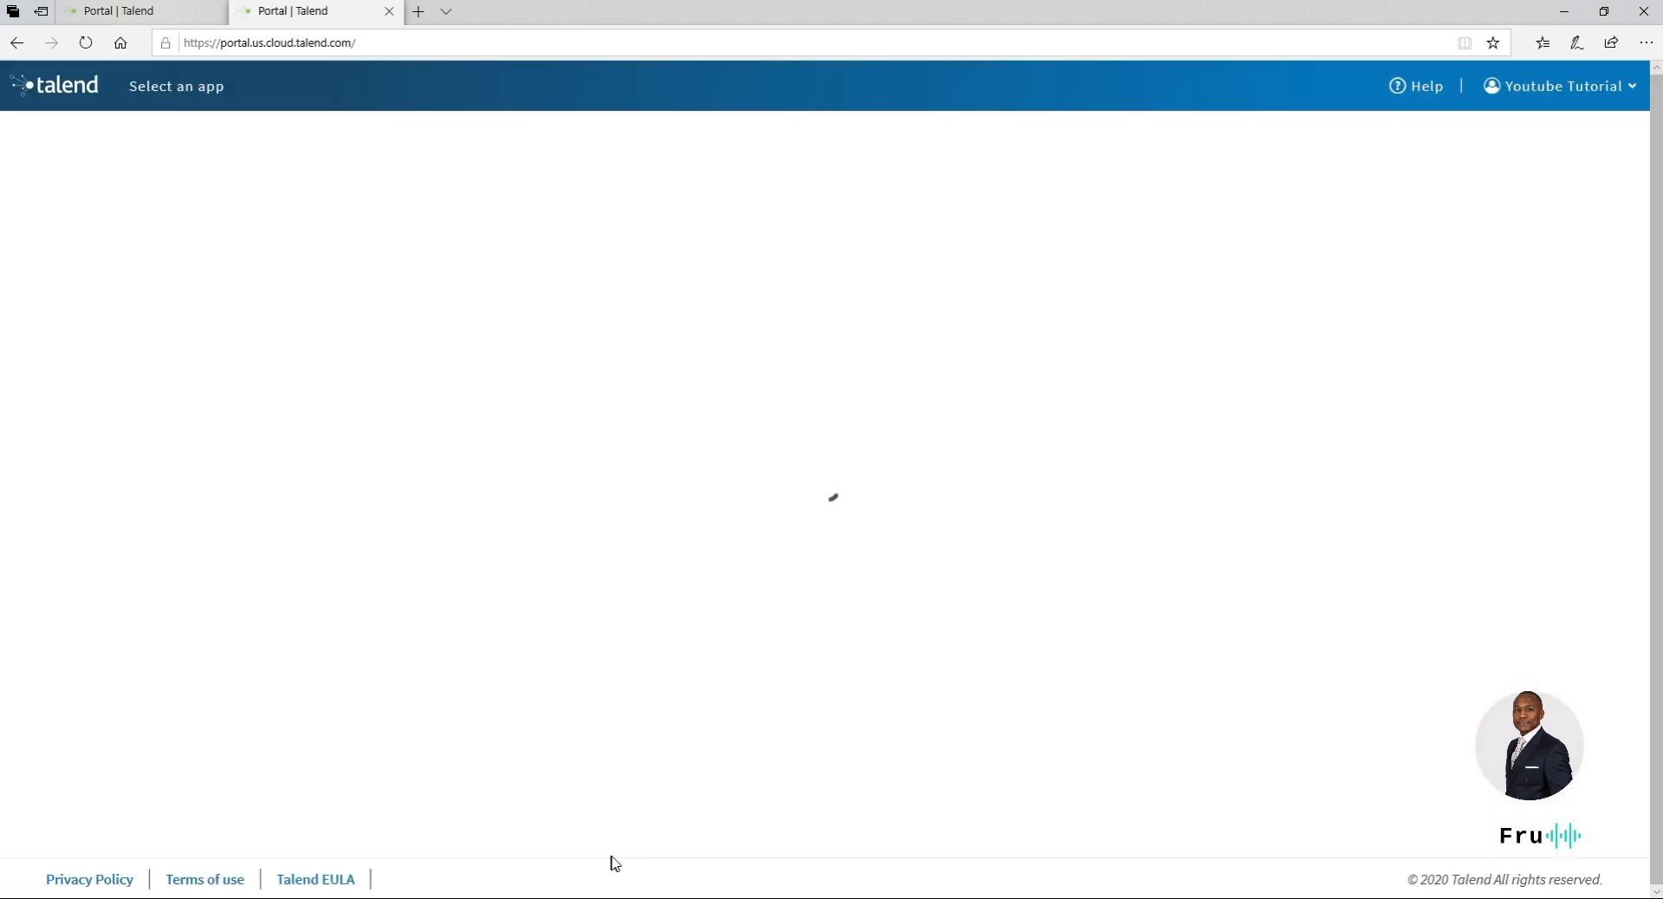
left_click(1559, 86)
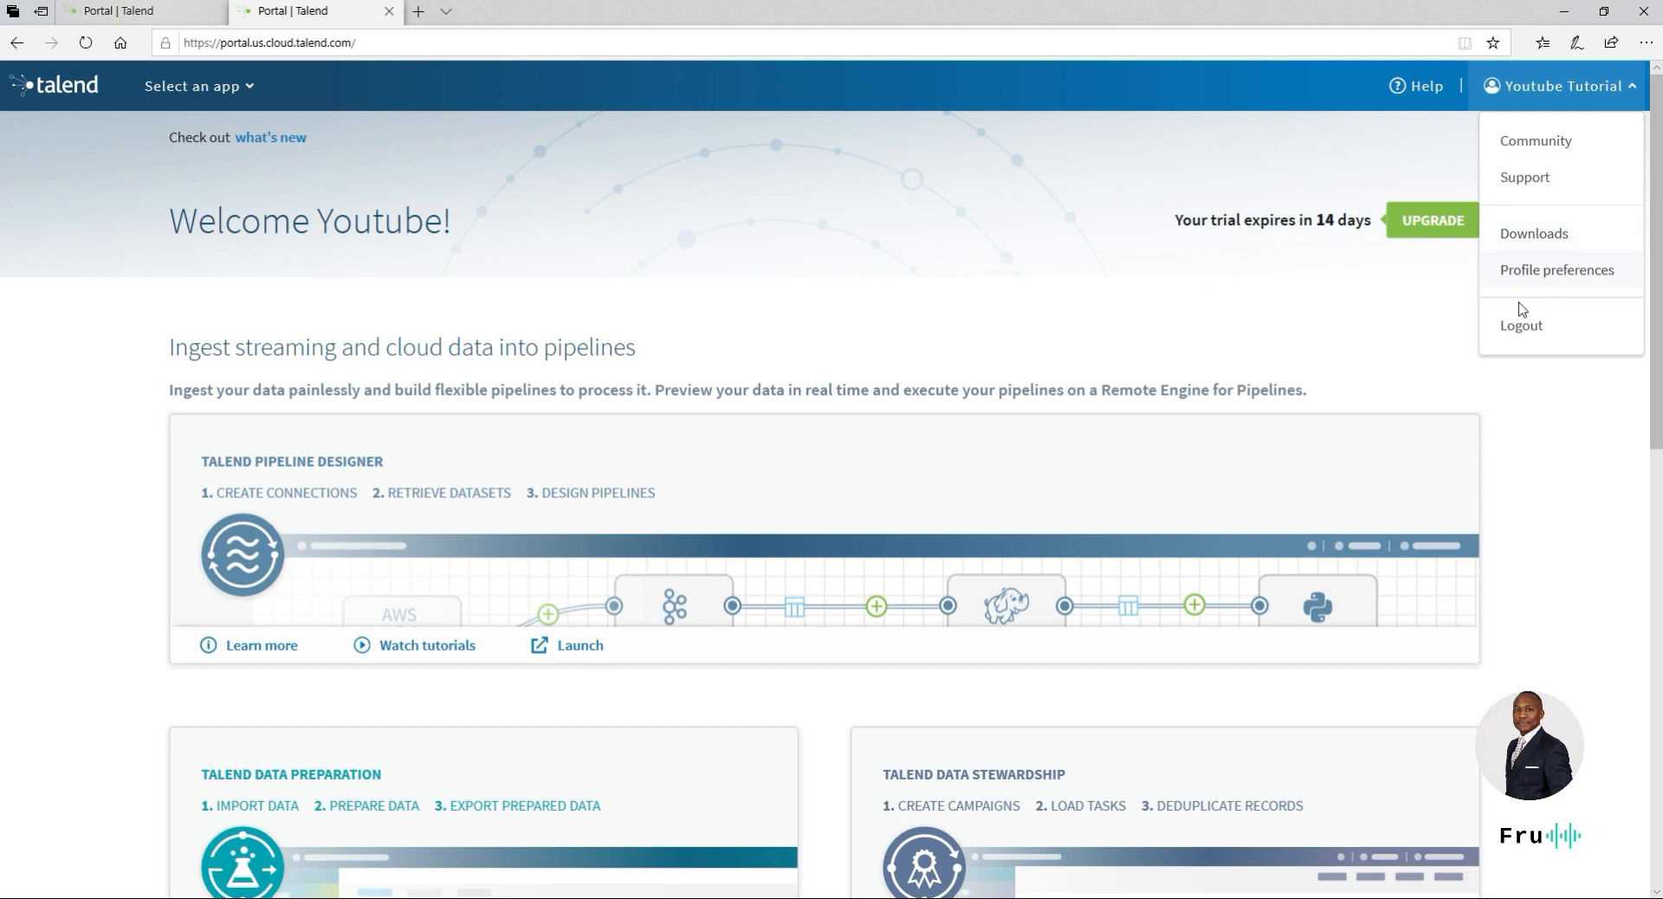
left_click(223, 86)
left_click(223, 213)
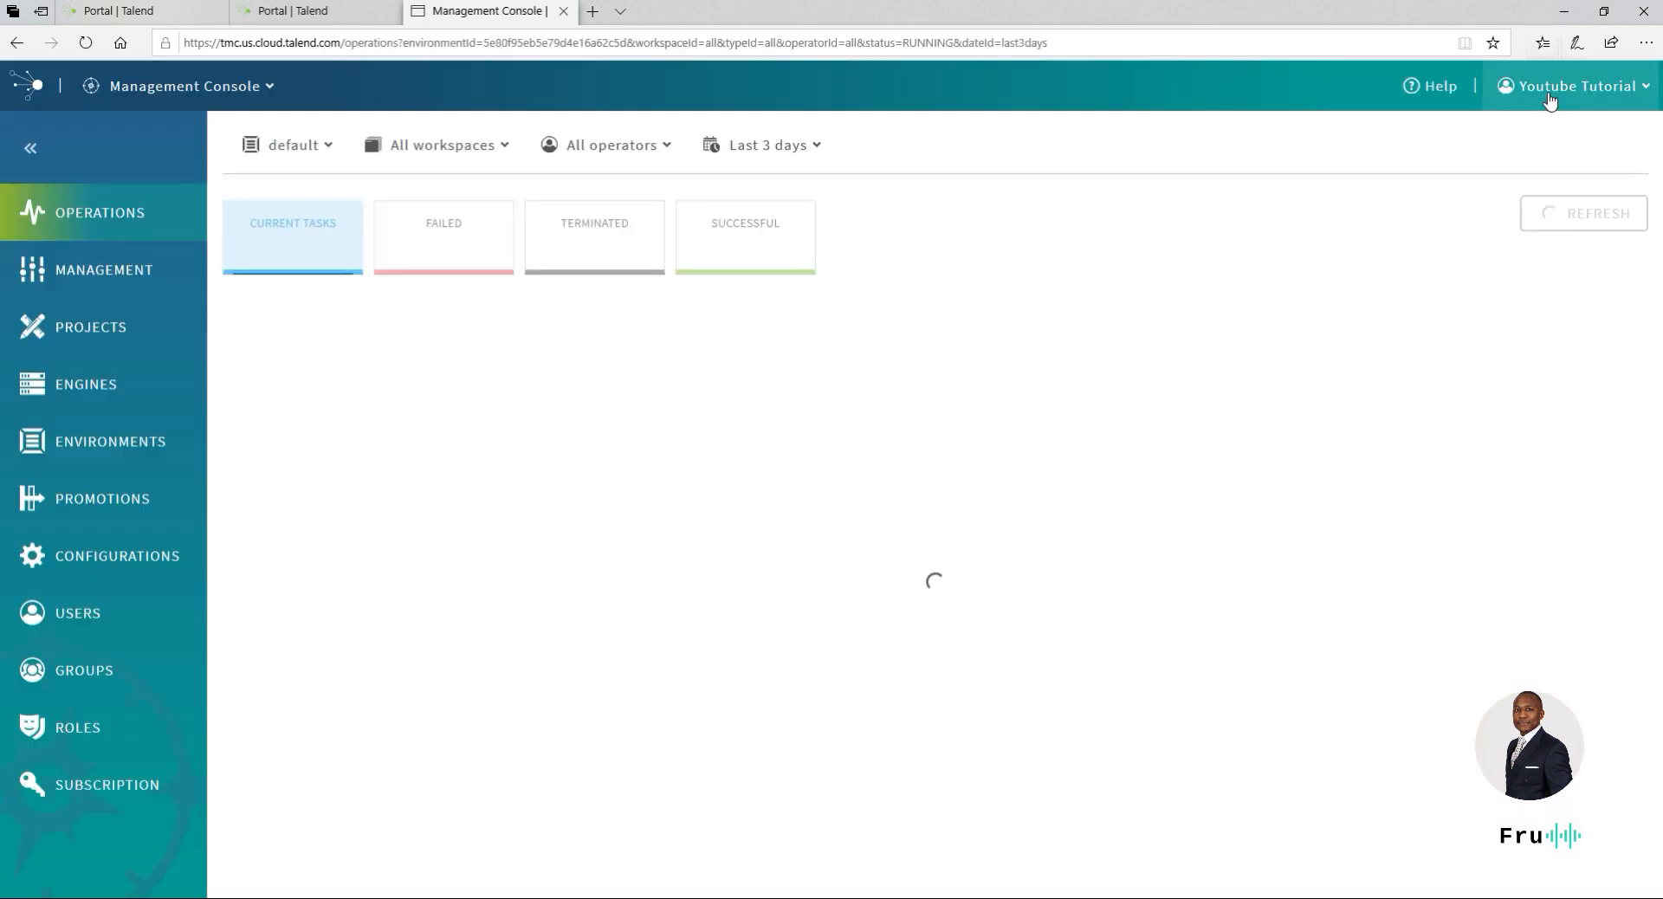
left_click(1550, 97)
left_click(1574, 272)
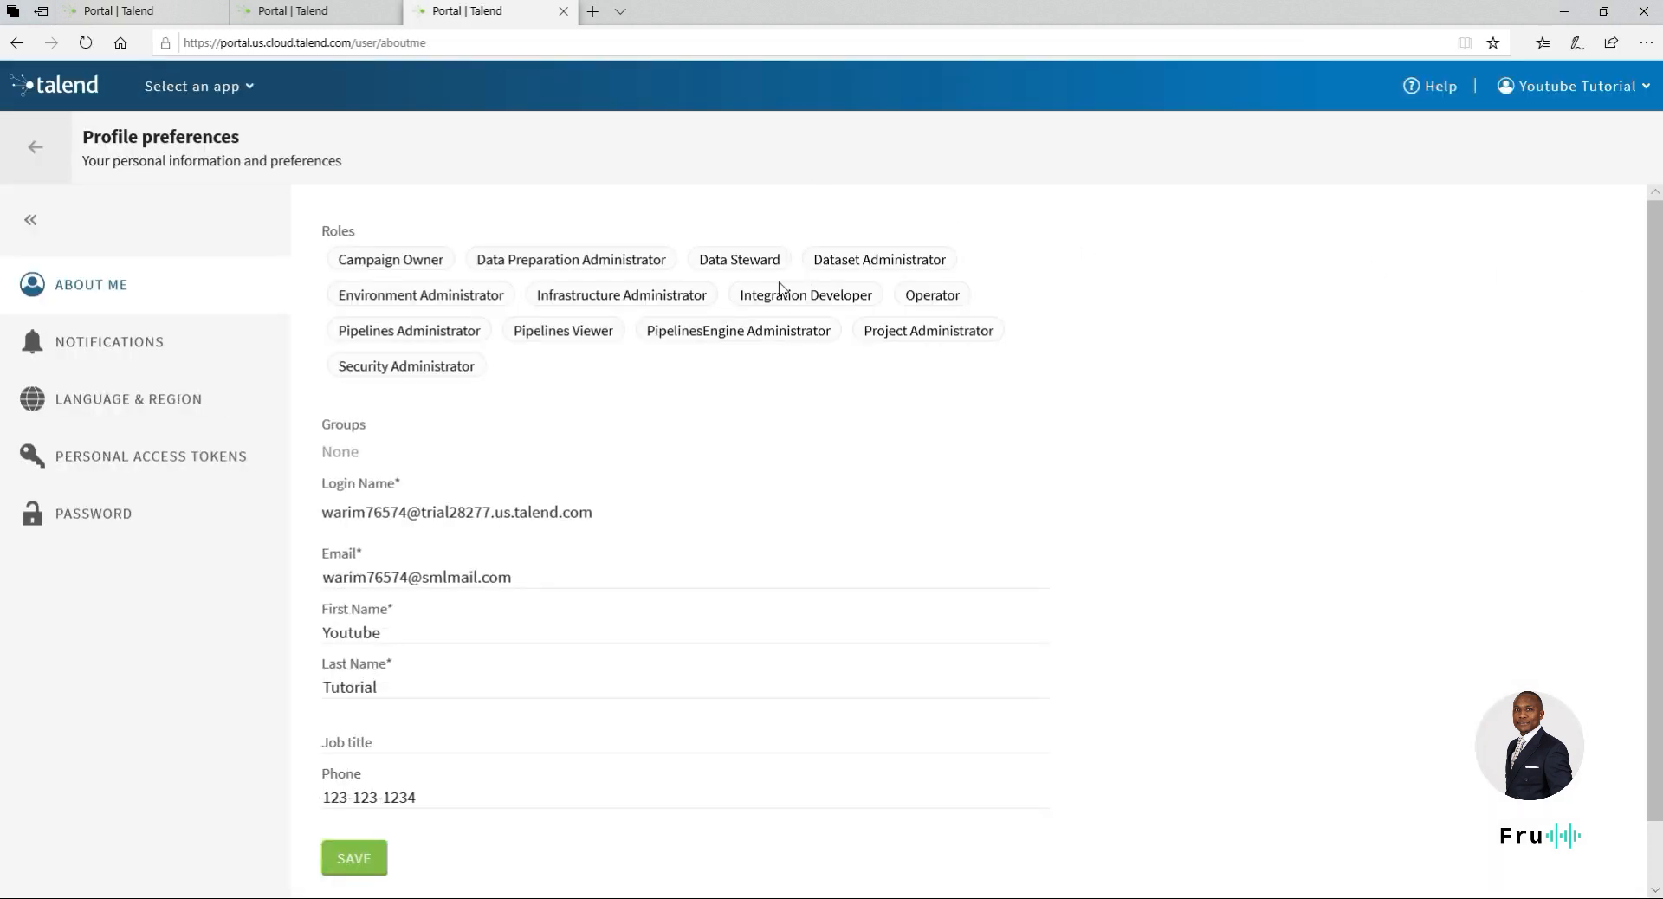
Copy the account's full login name from the About Me profile page.
left_click_drag(536, 580, 322, 585)
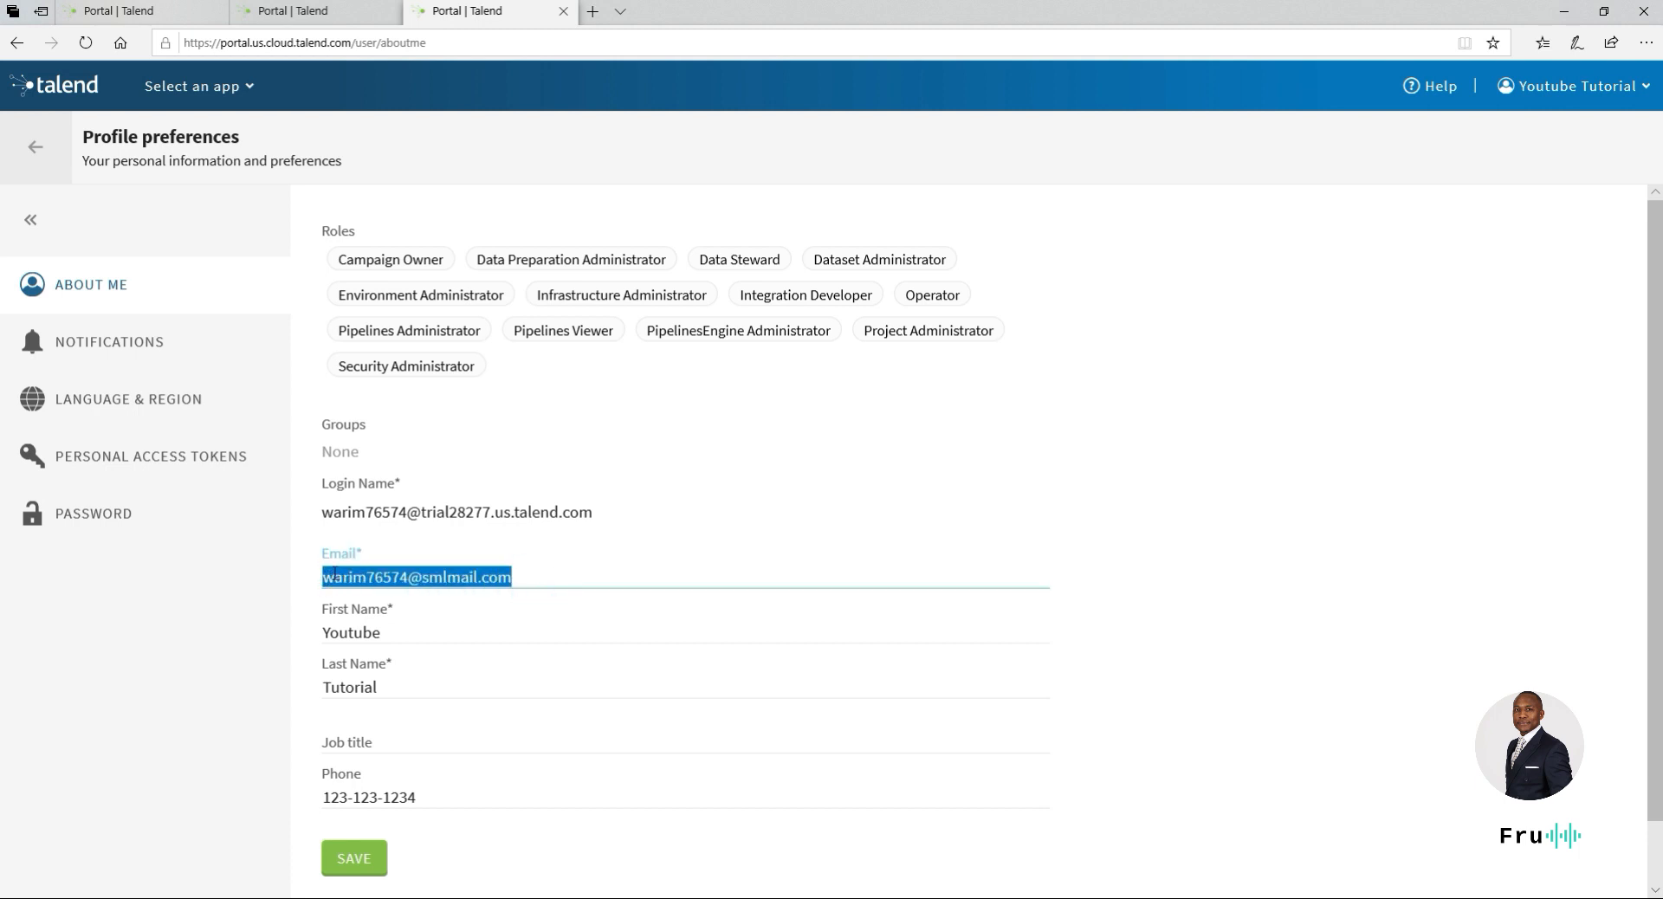
mouse_move(603, 519)
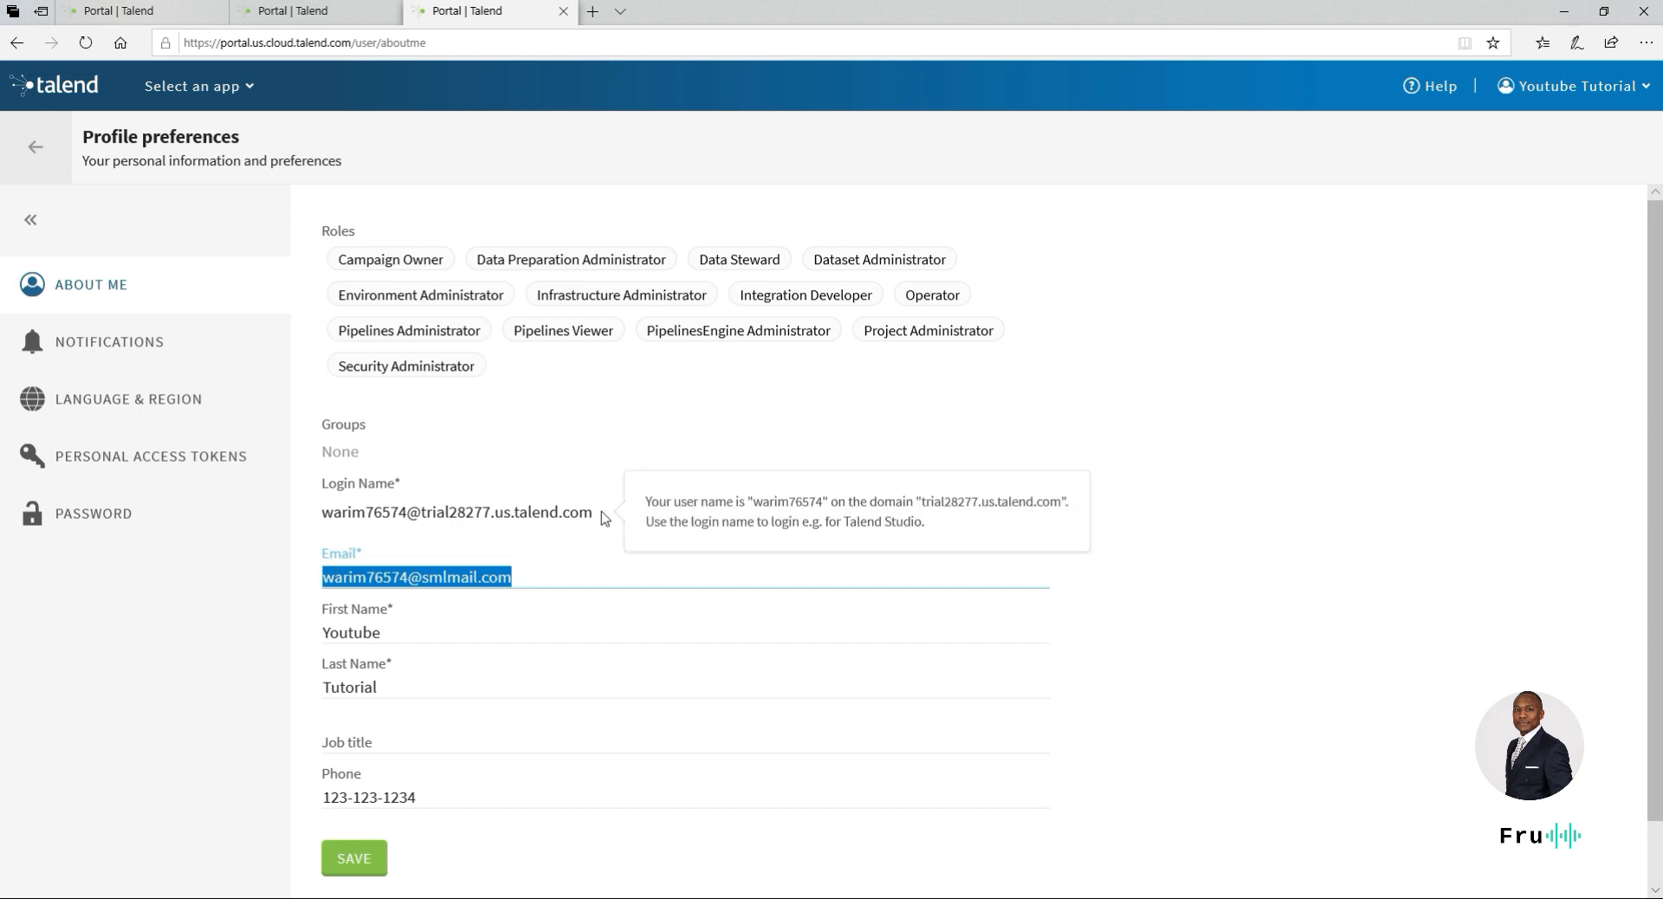
left_click_drag(592, 511, 323, 507)
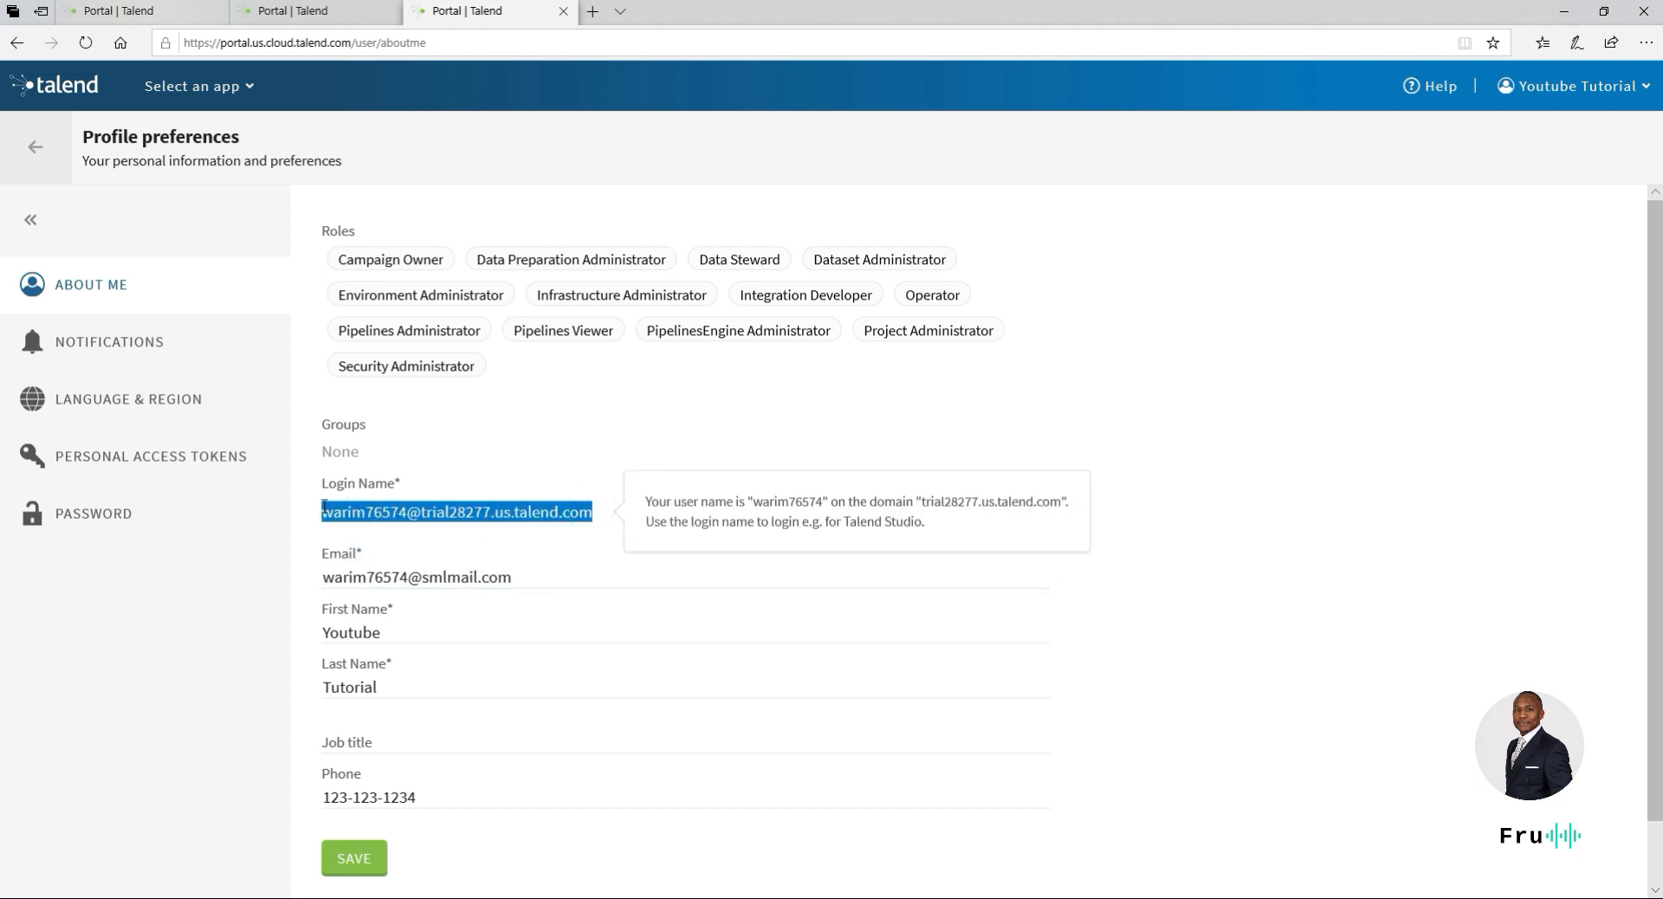
left_click(440, 577)
mouse_move(583, 508)
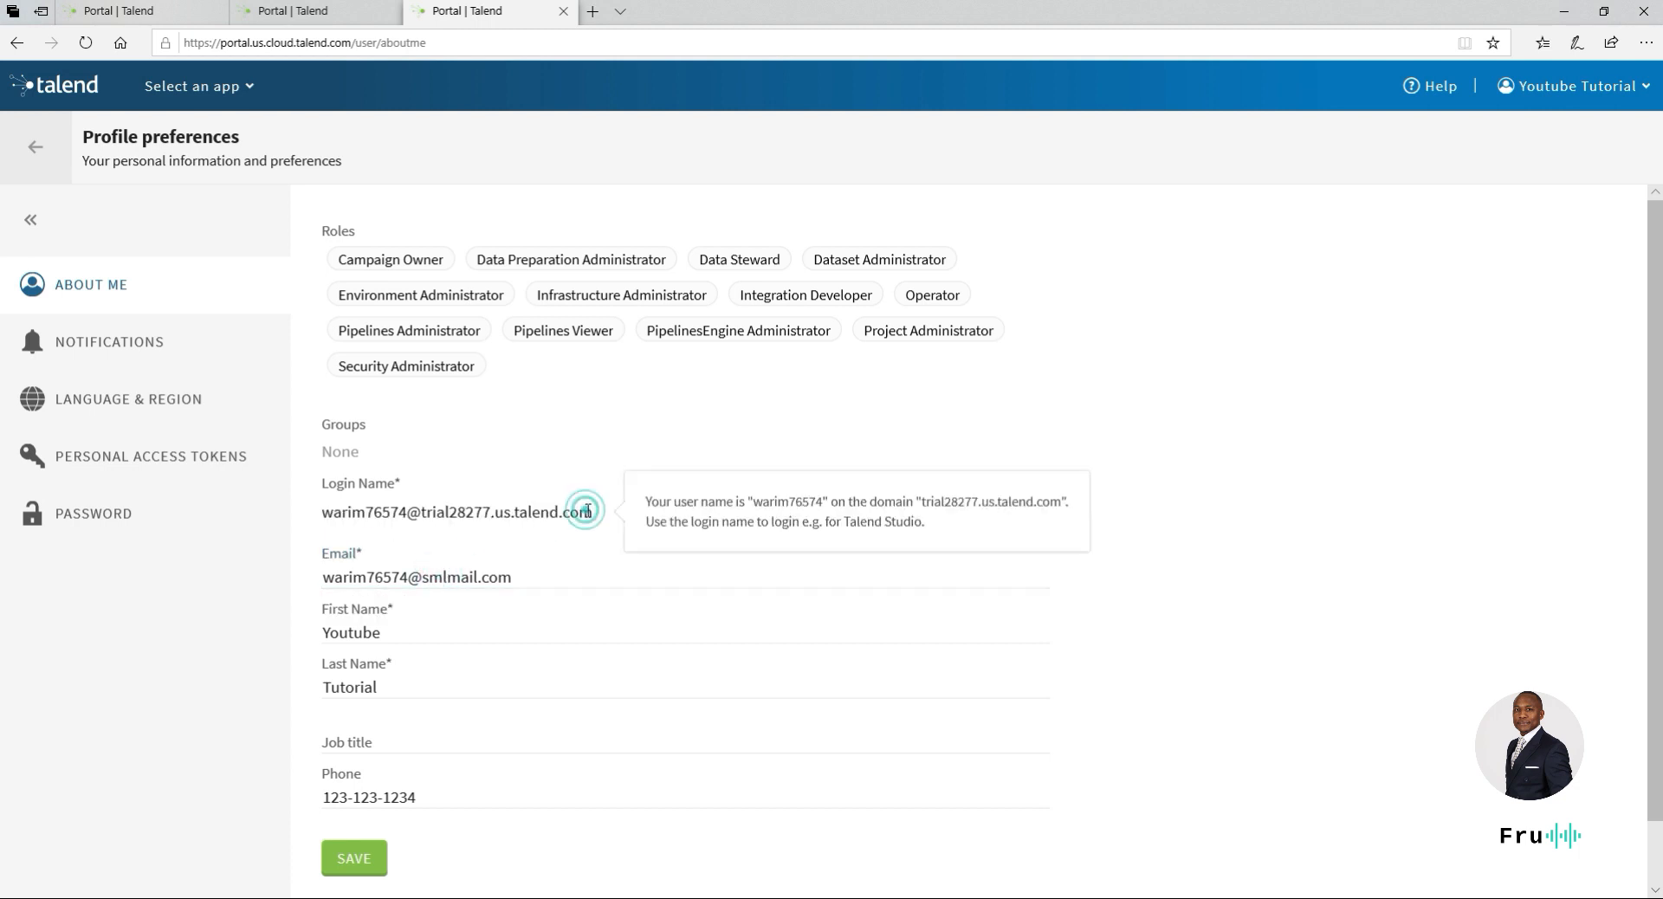
left_click_drag(594, 511, 340, 507)
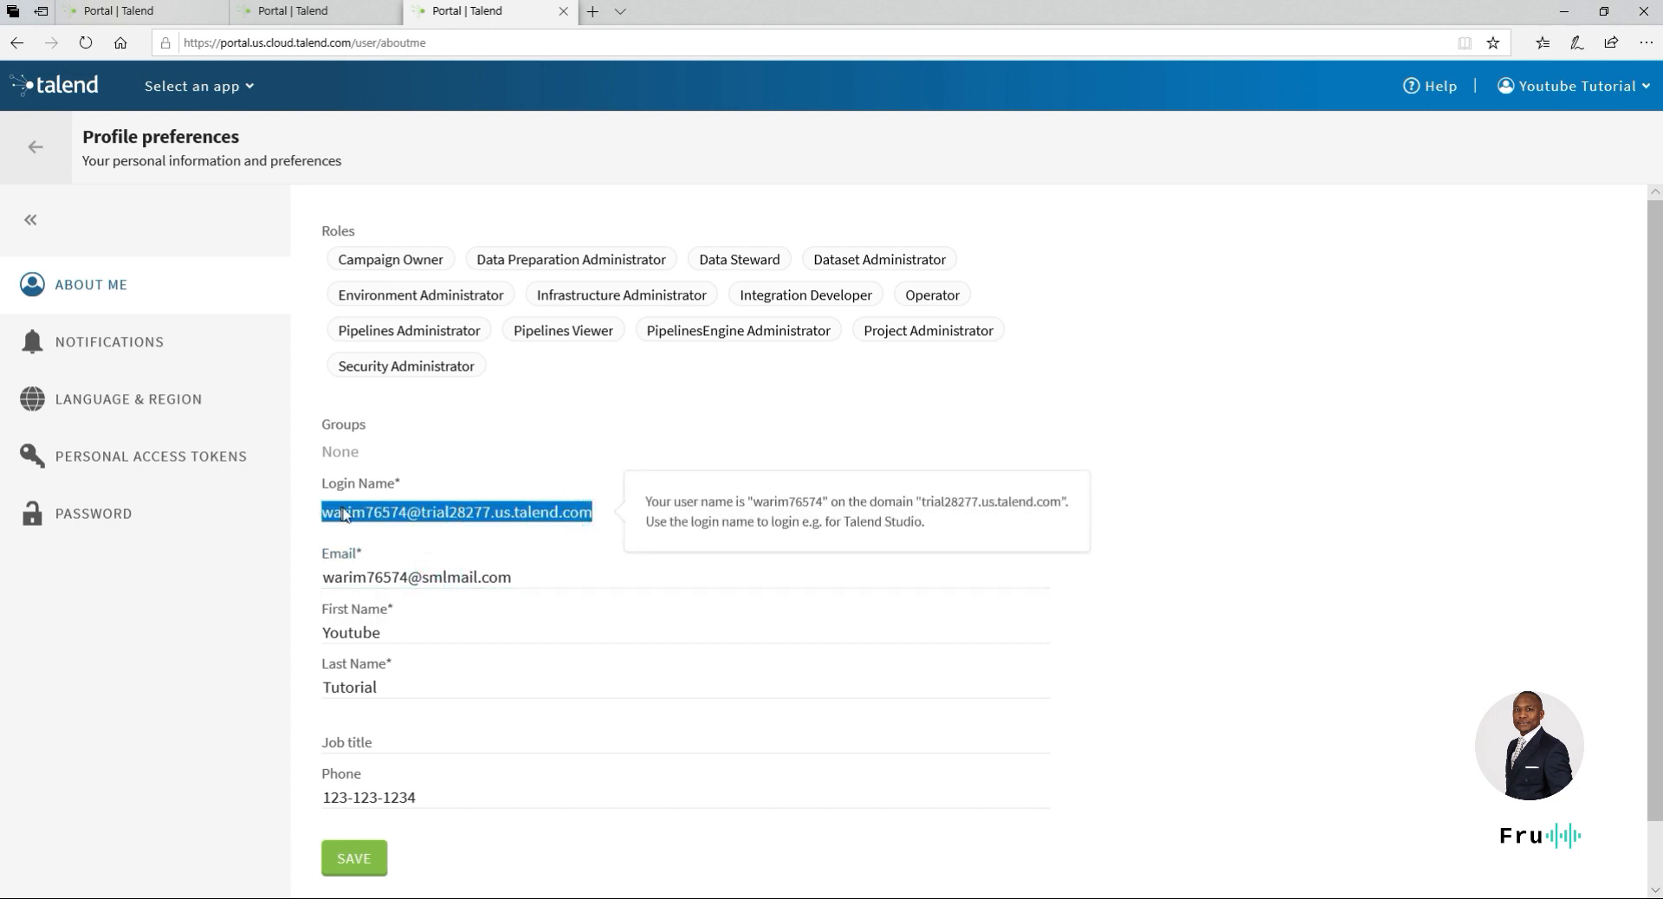
right_click(344, 513)
left_click(400, 524)
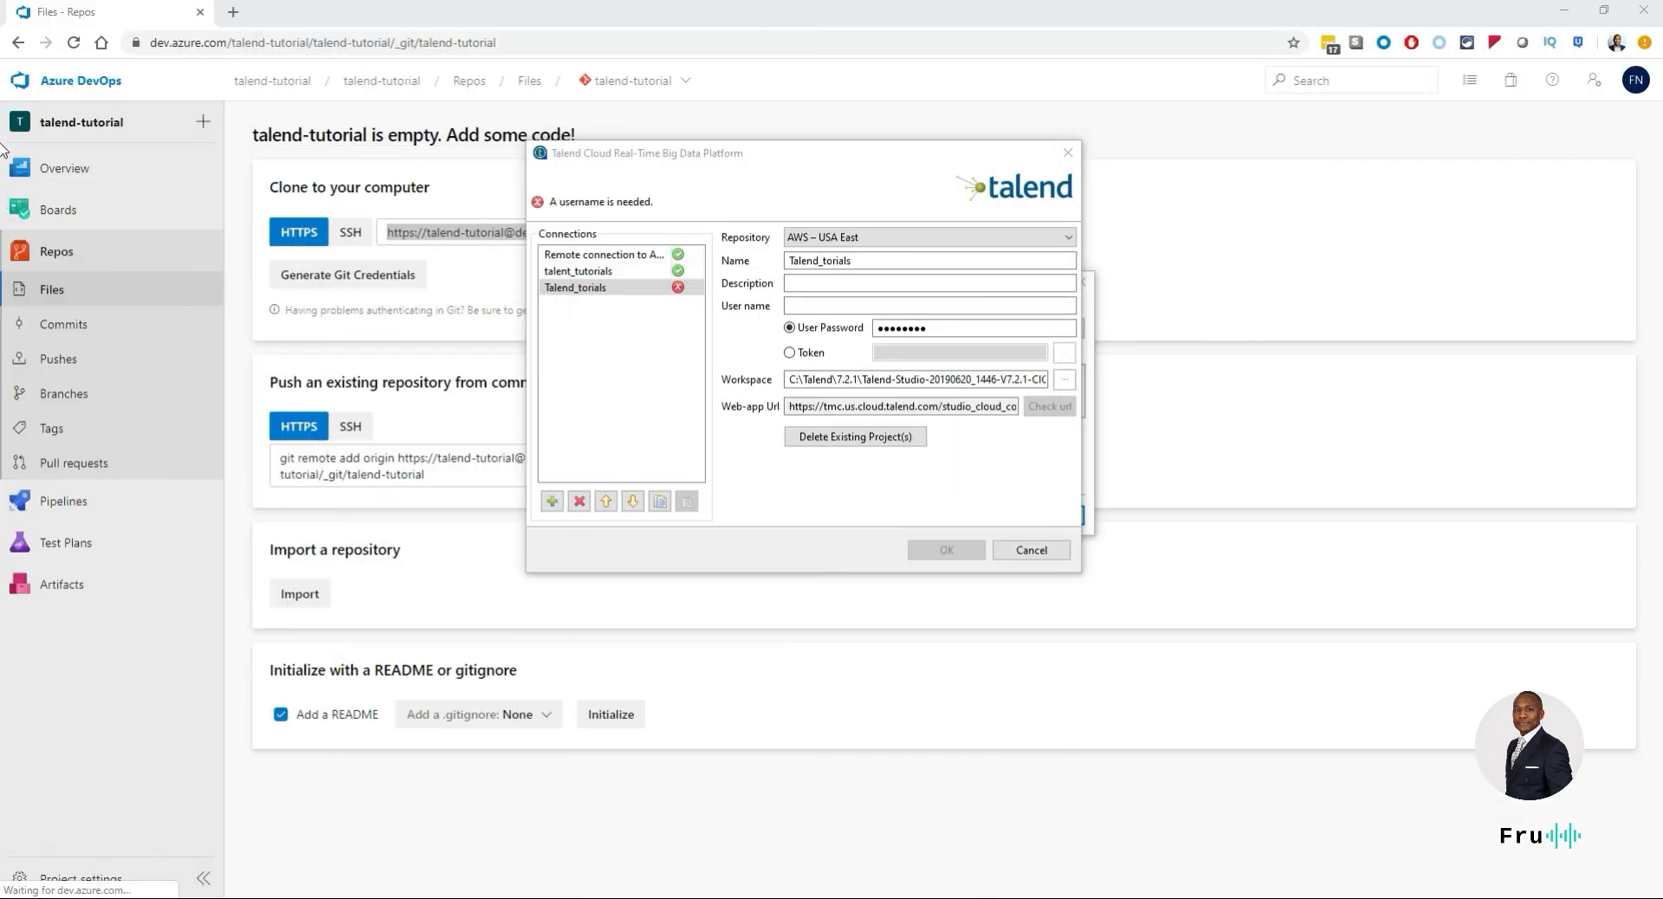
Switch to Talend Studio's connection manager and paste the copied login name as the Talend_torials connection's user name.
left_click(884, 304)
key("ctrl+v")
left_click_drag(898, 305, 860, 301)
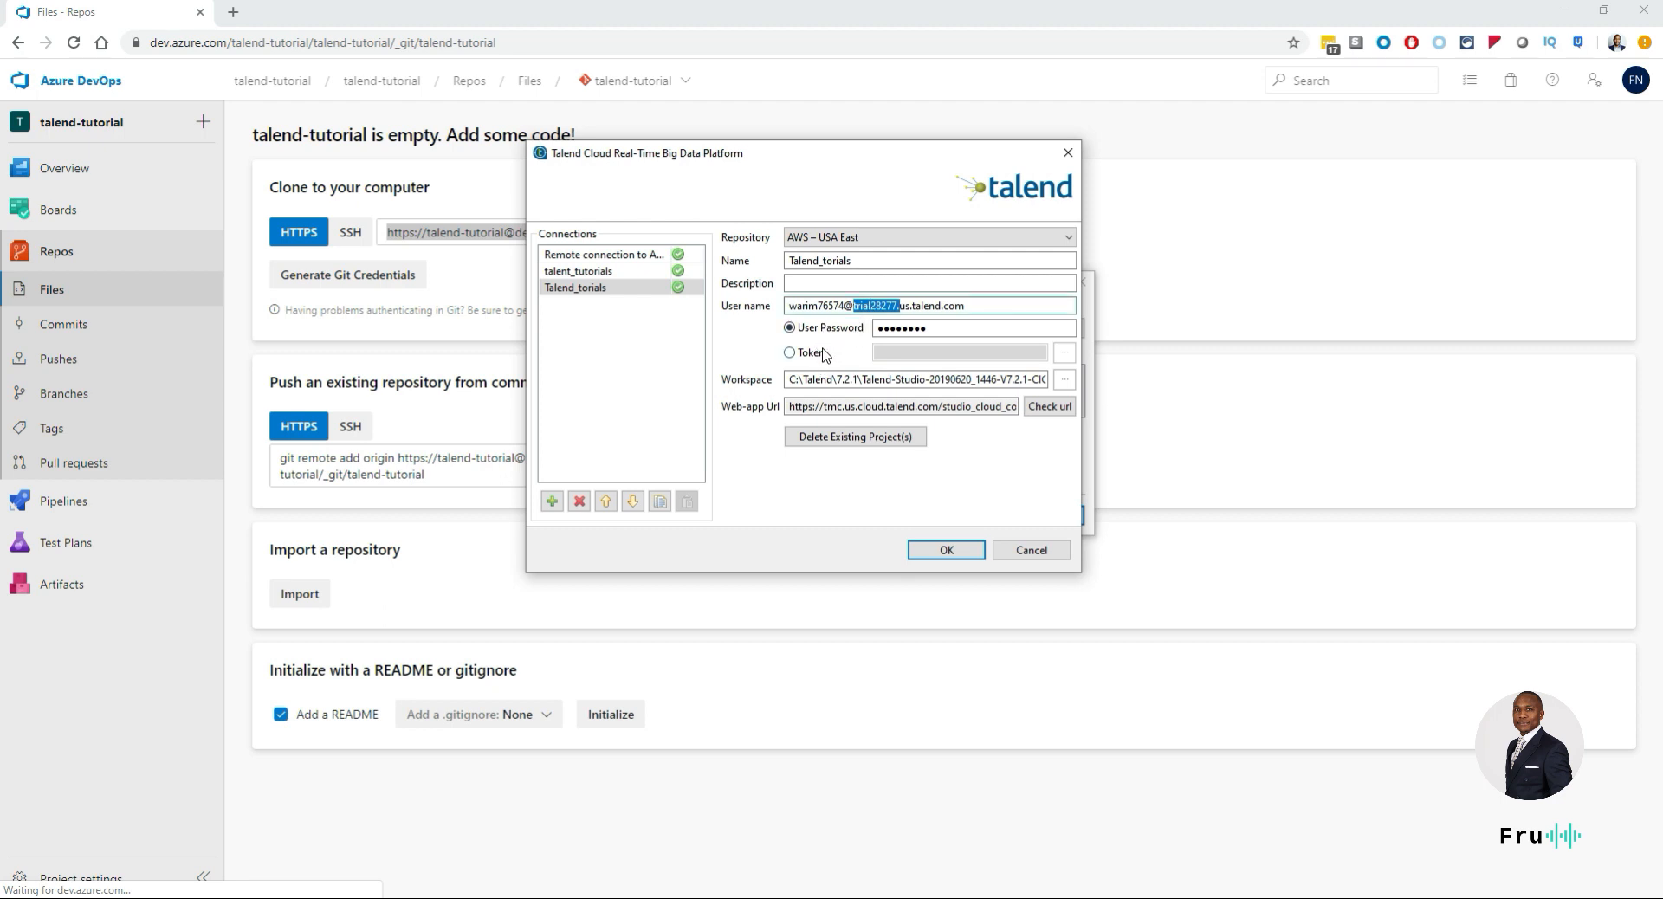
Enter the account password for the Talend_torials connection and check its web-app URL.
key("Tab")
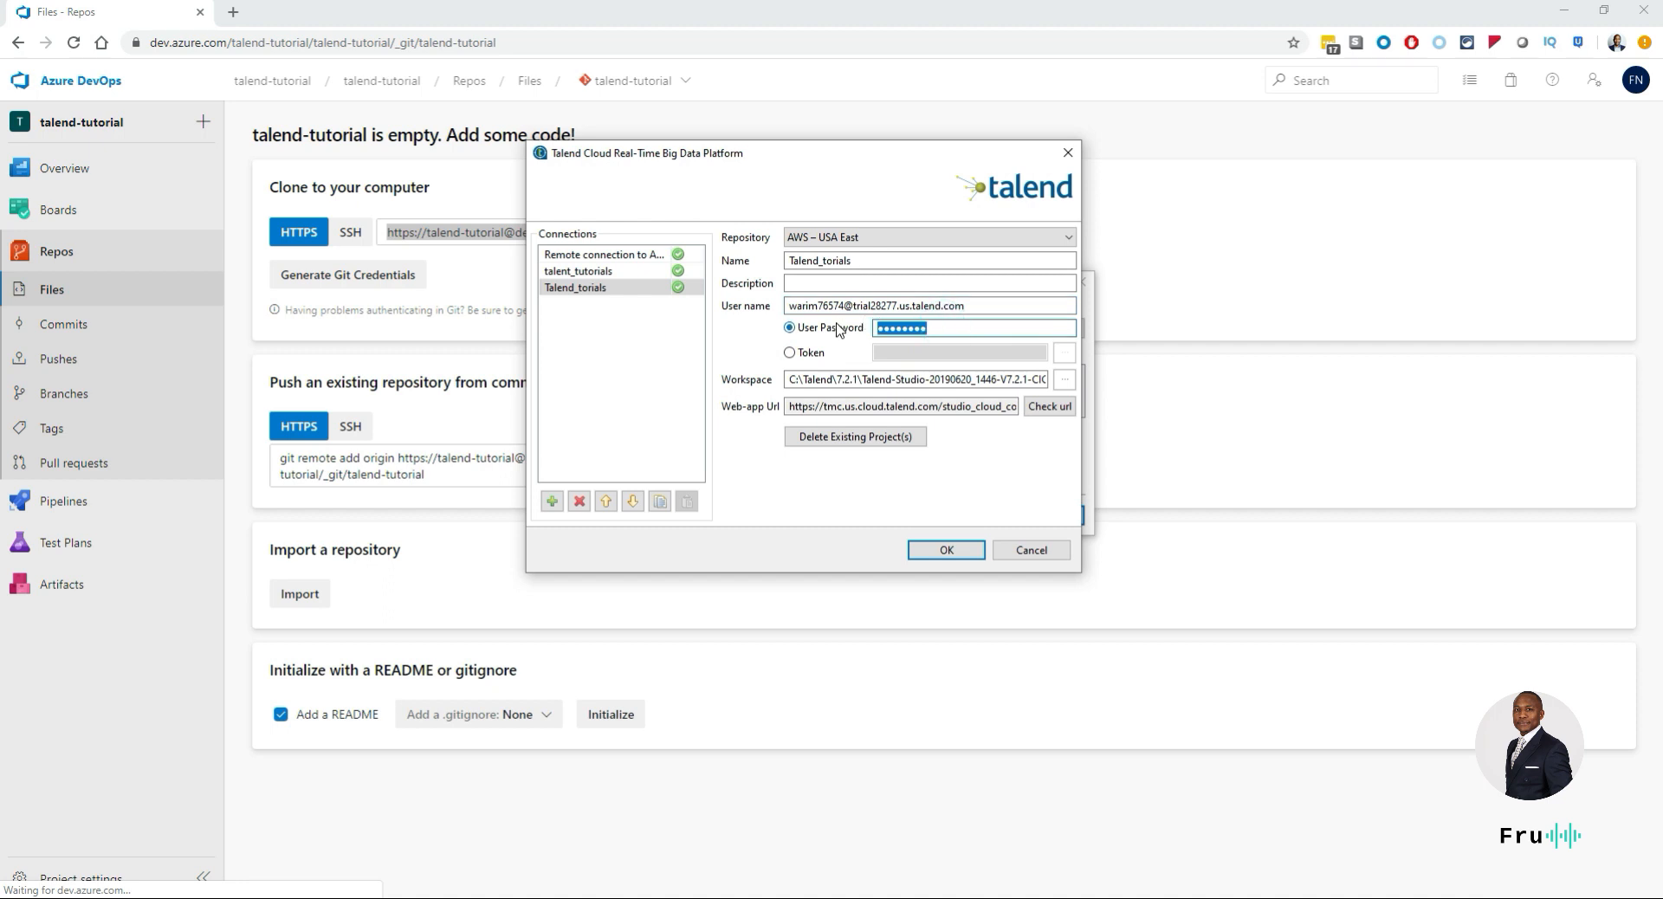
type("••")
left_click(1051, 406)
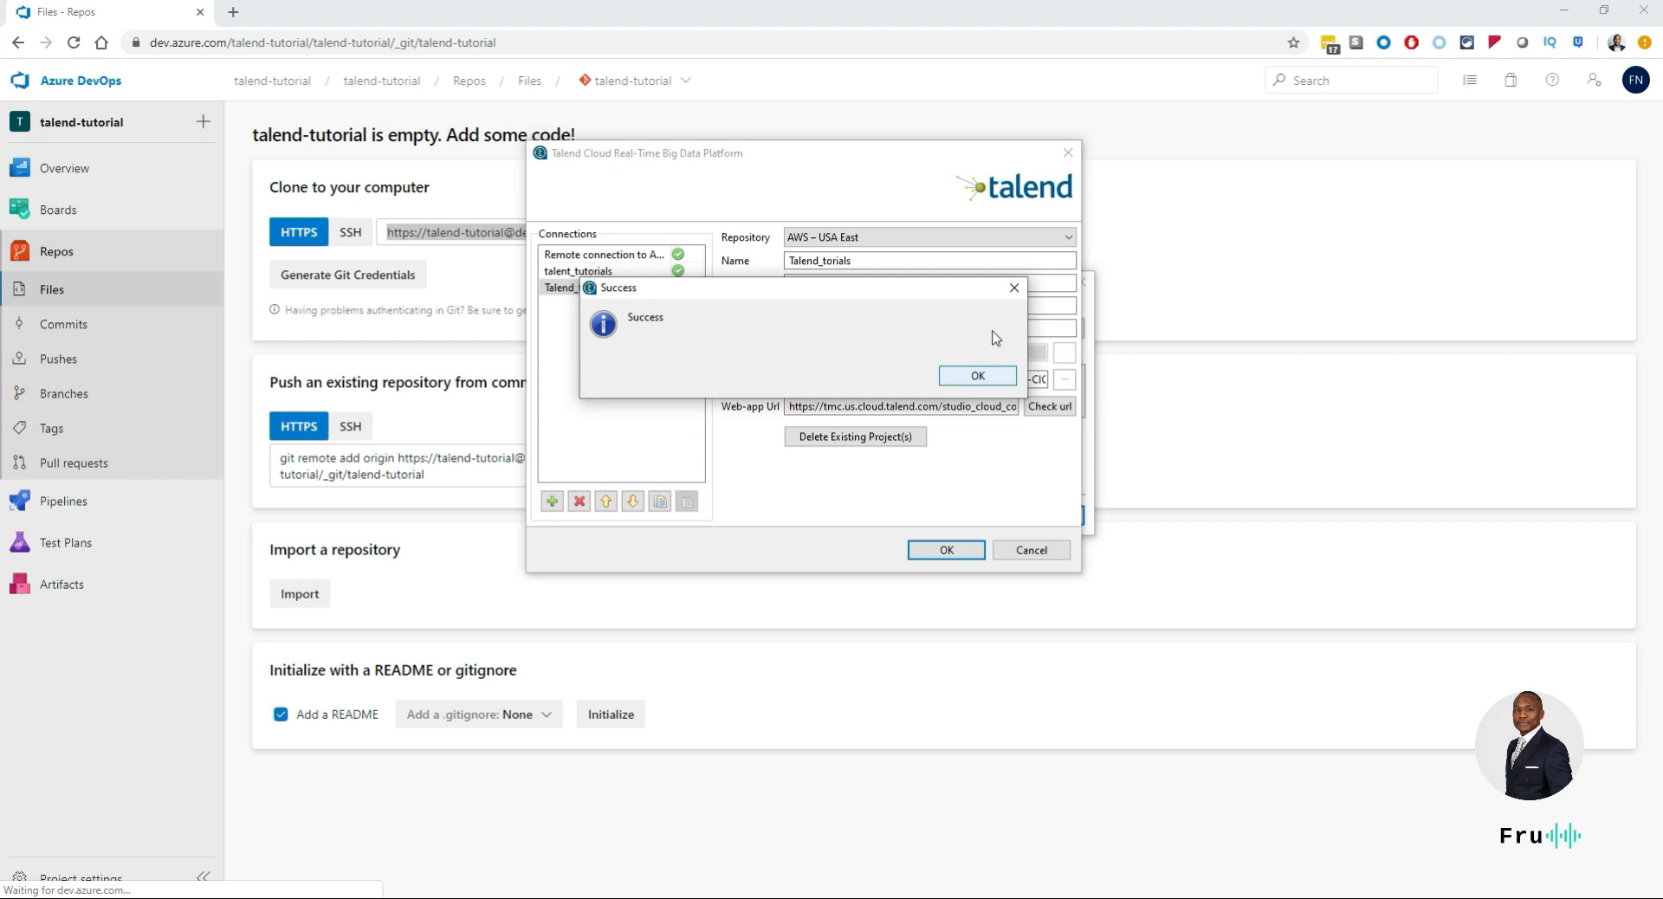
left_click(1014, 288)
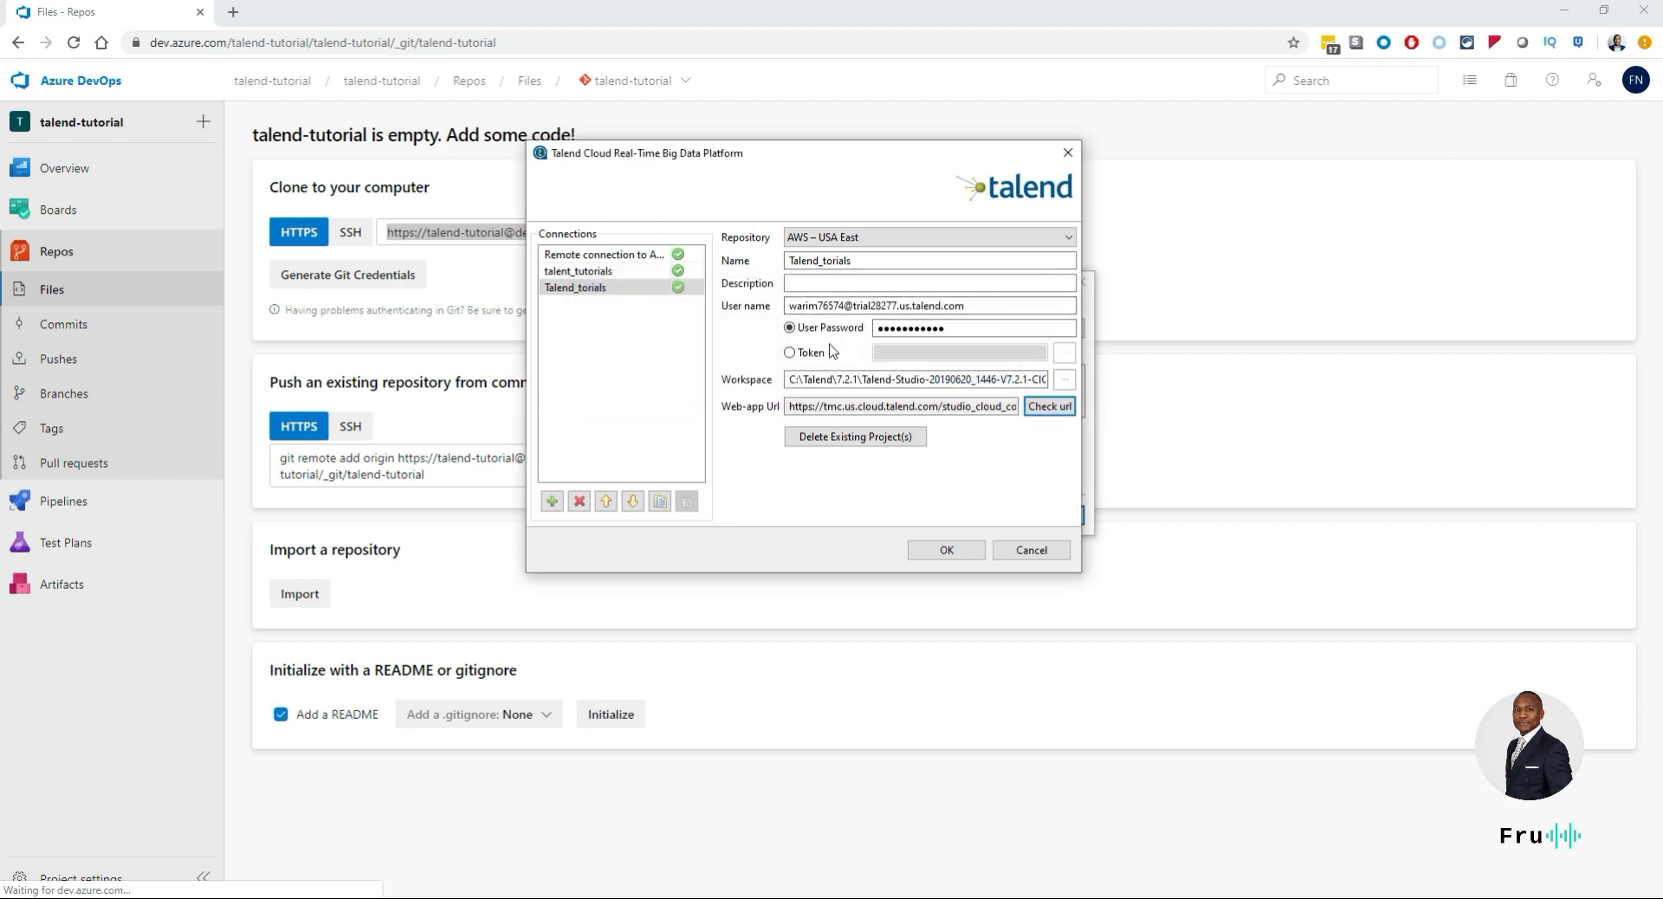
Set the Talend_torials connection to token authentication and open the personal access tokens page in the Talend Cloud profile preferences.
left_click(818, 354)
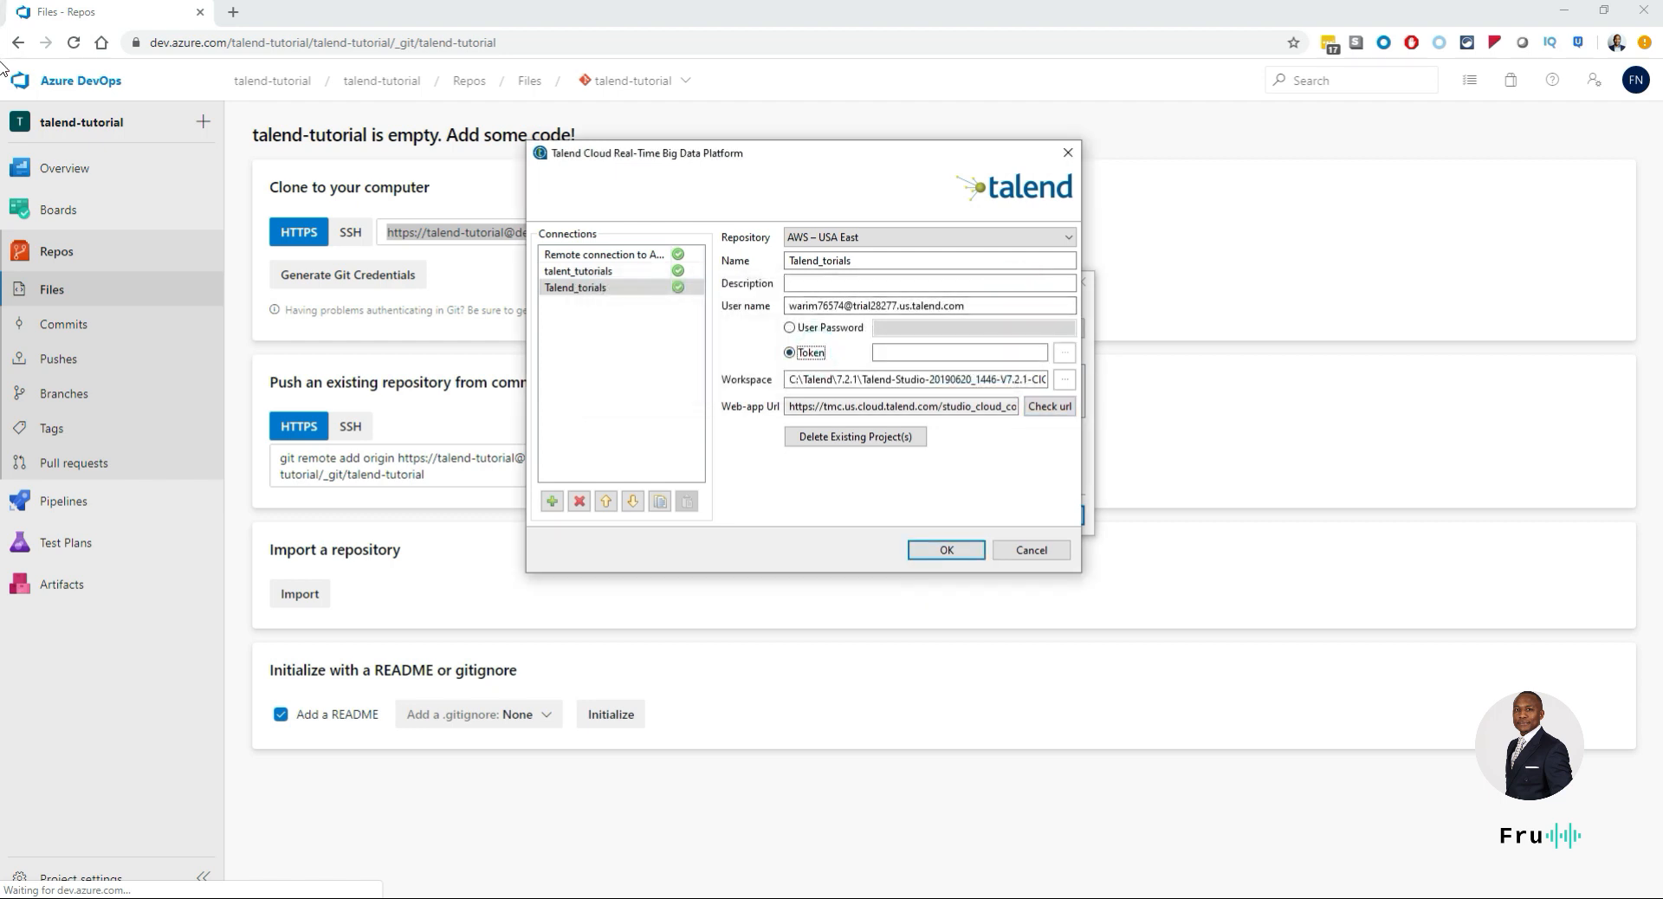
left_click_drag(0, 97, 987, 179)
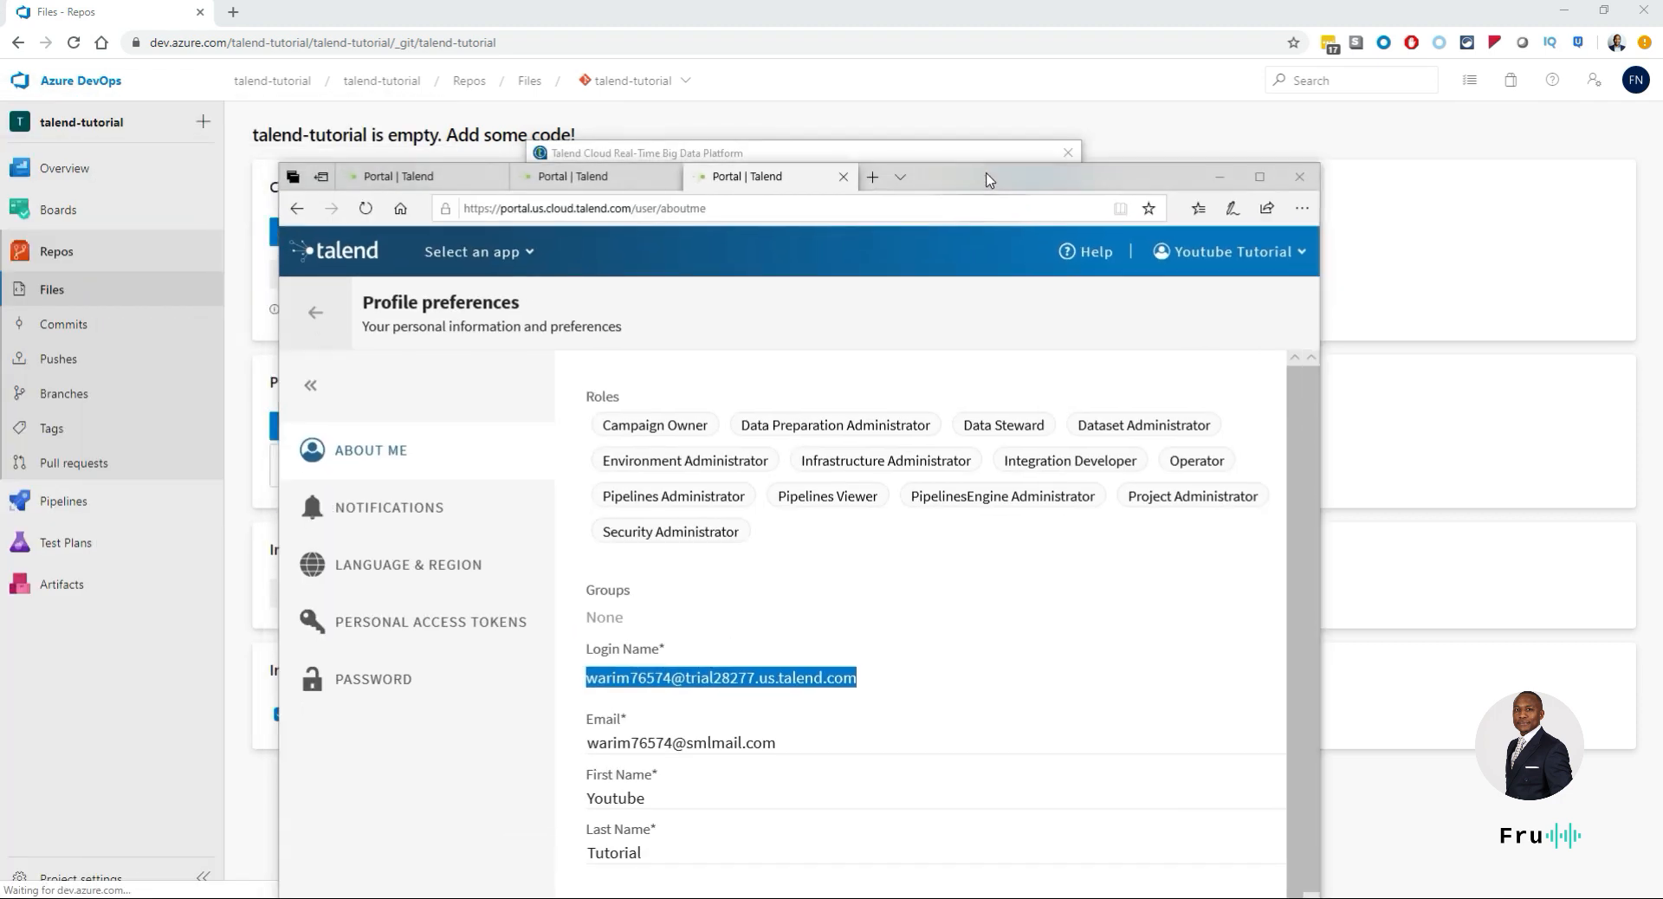
left_click(1259, 177)
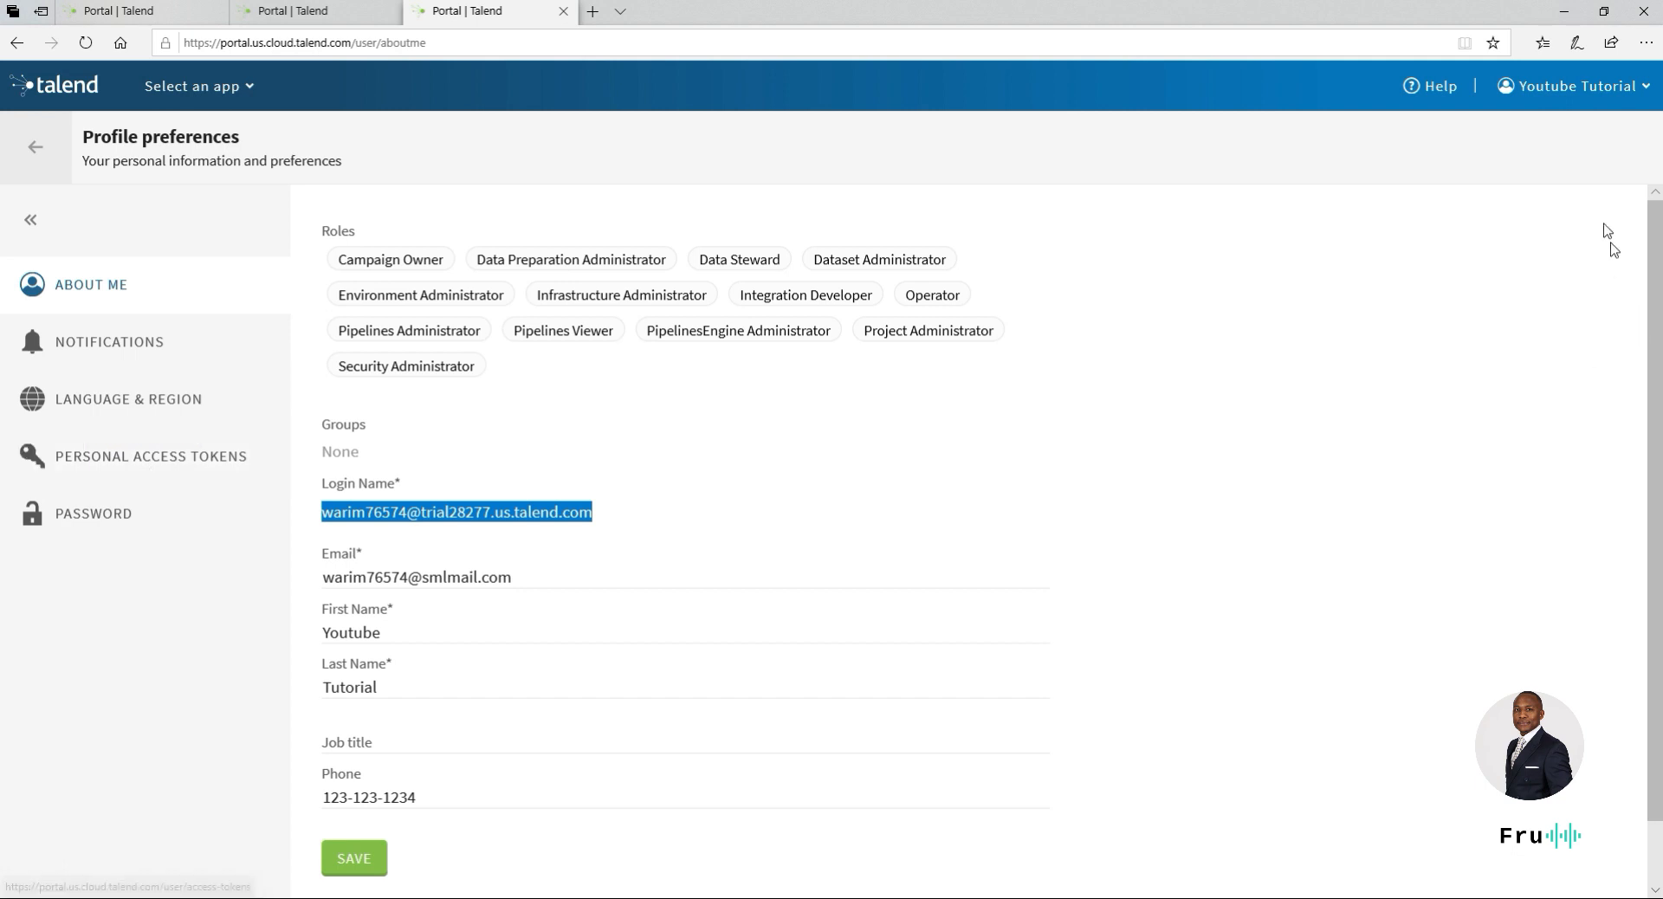
left_click(1567, 90)
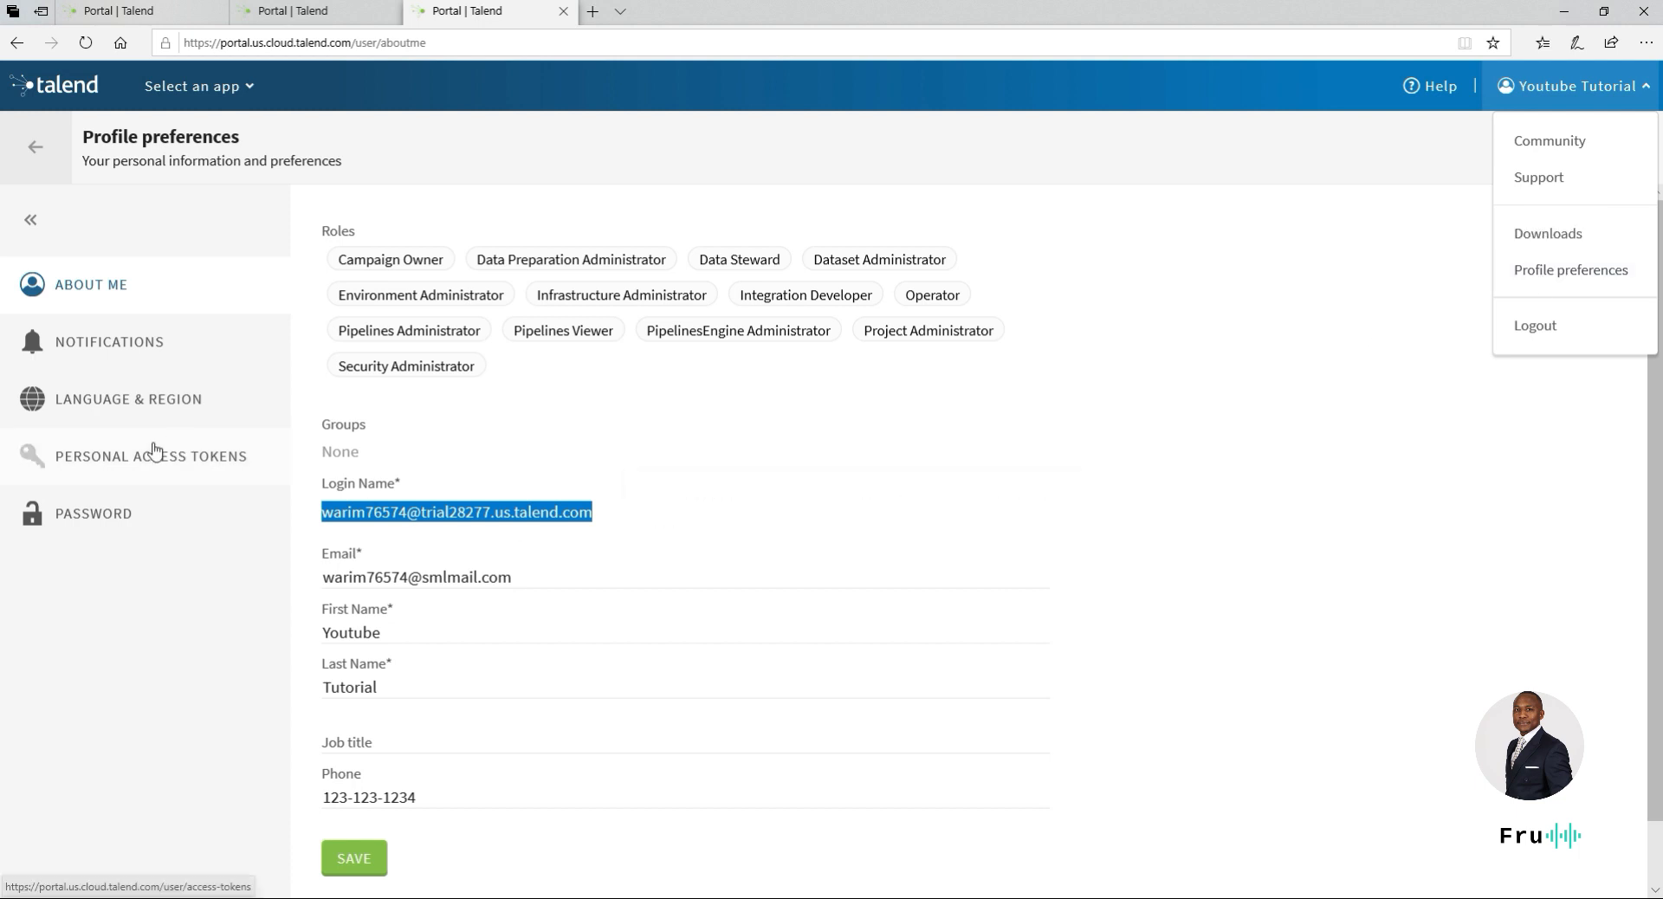
left_click(149, 474)
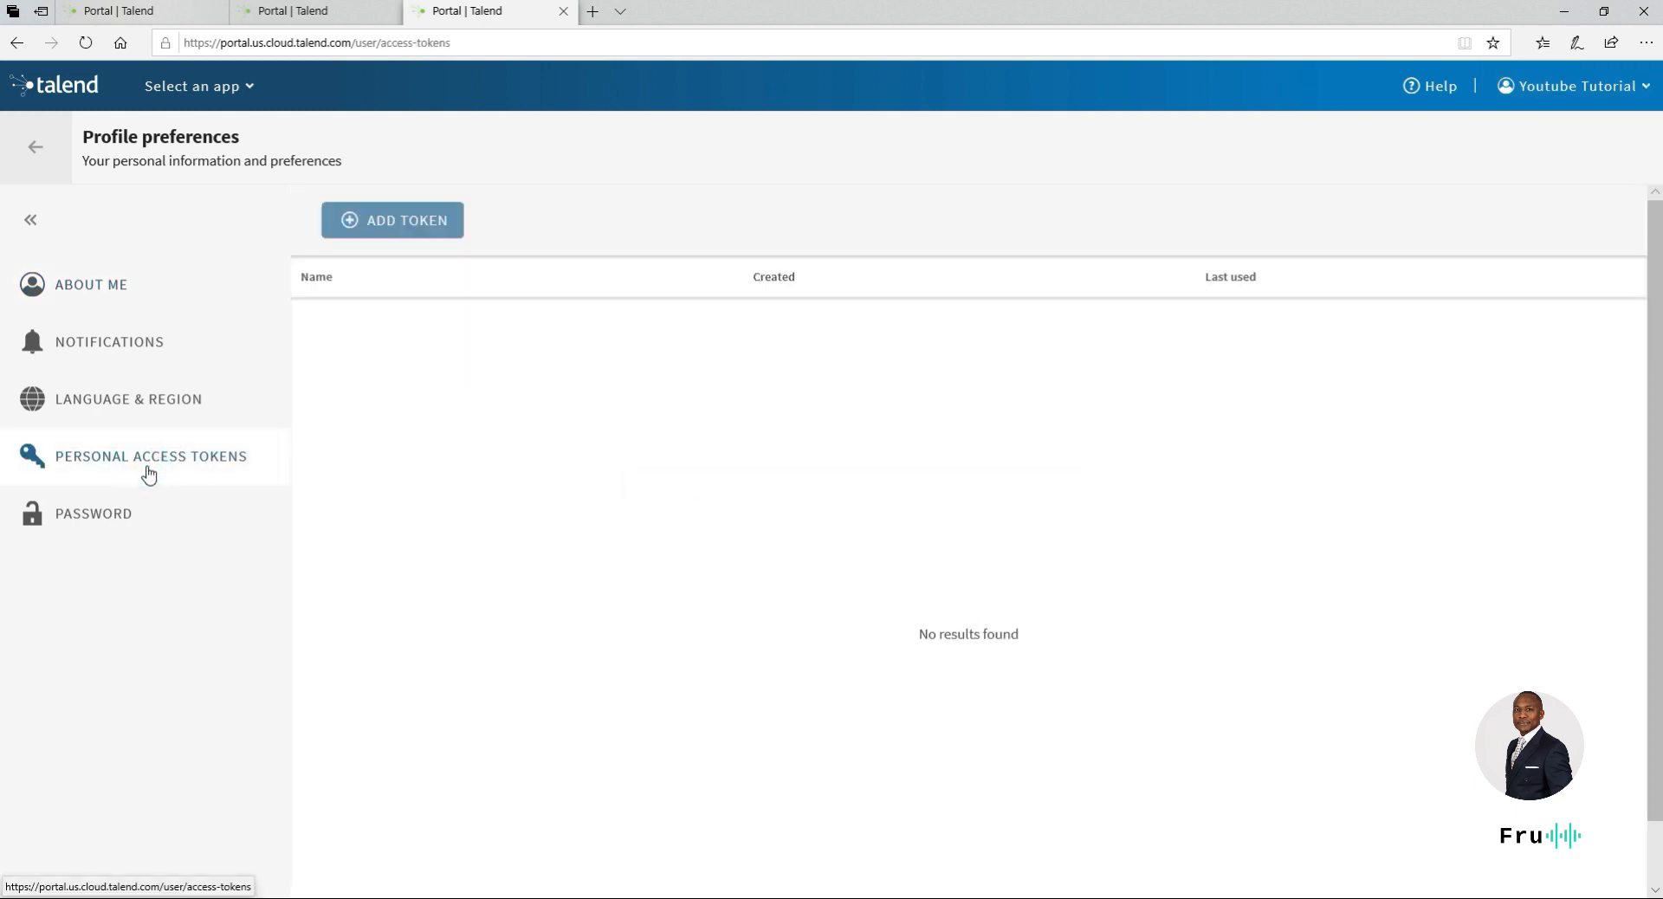
Generate a personal access token named Studio-login-video-tutorial and copy it to the clipboard.
left_click(424, 227)
left_click(132, 249)
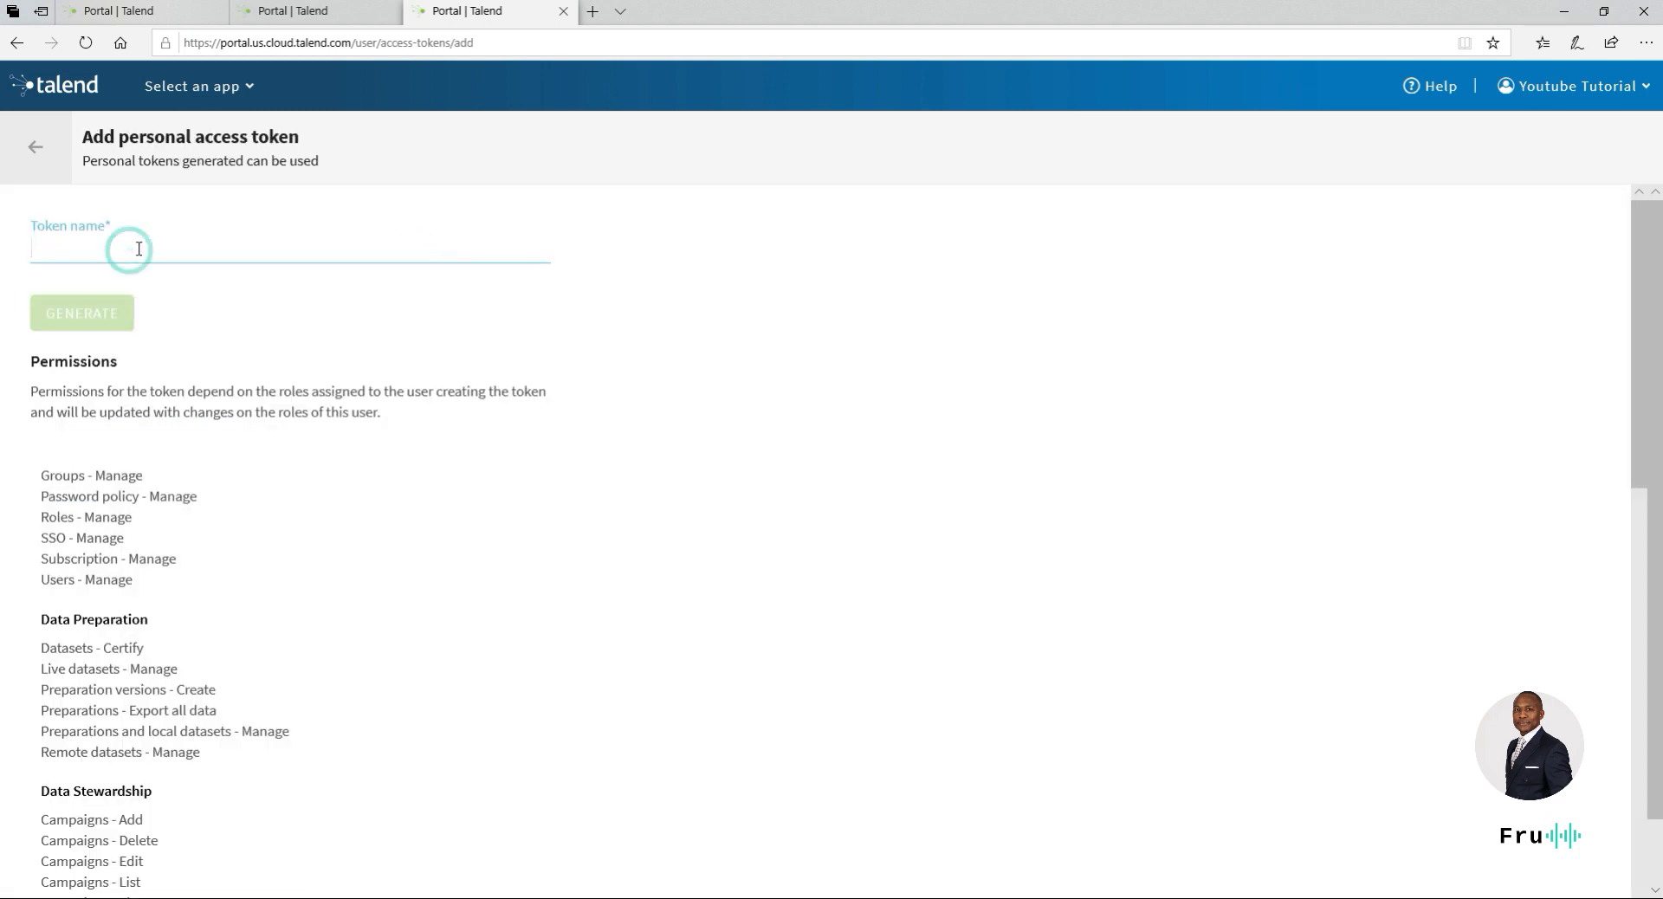
type("Studio")
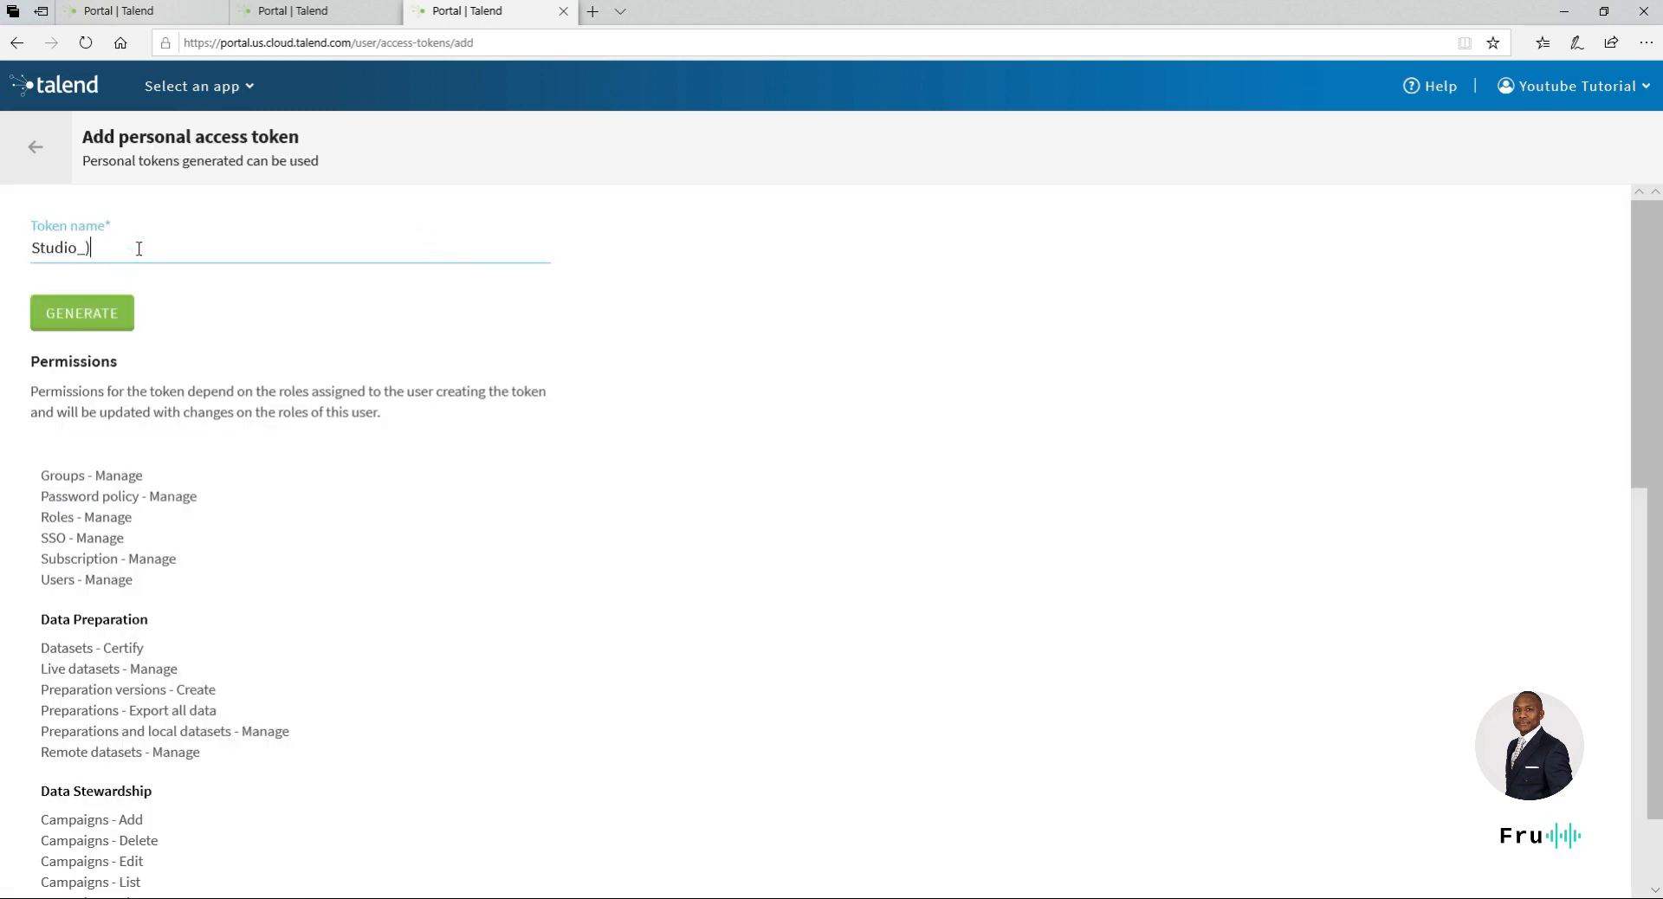
type("-login-vide")
type("o-tutorial")
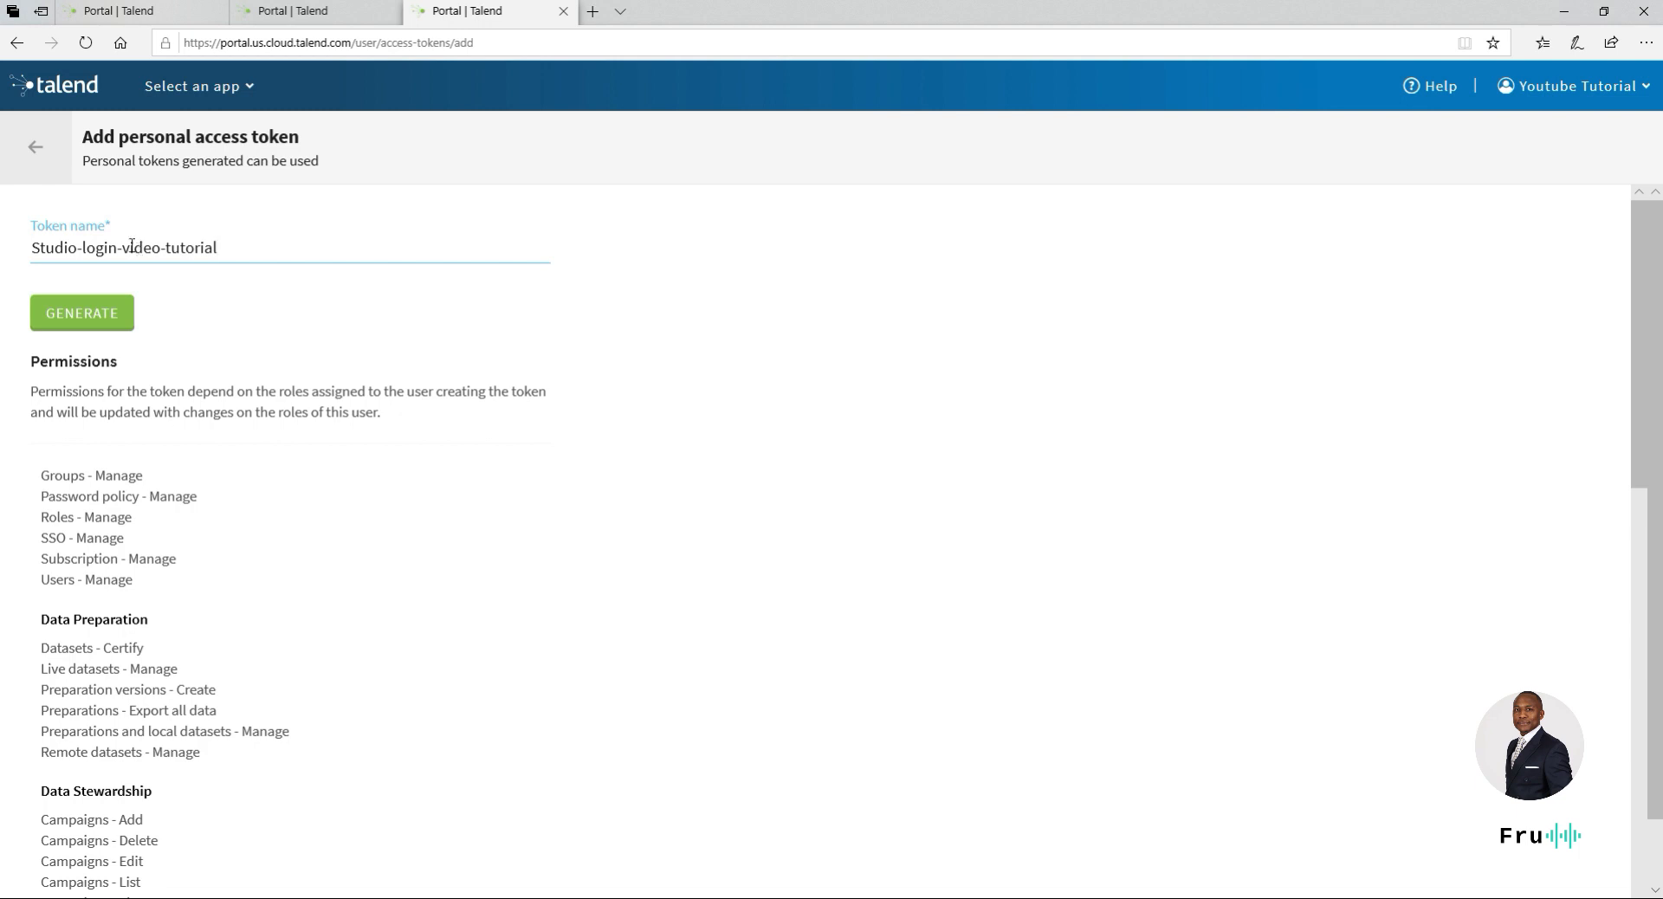
left_click(110, 318)
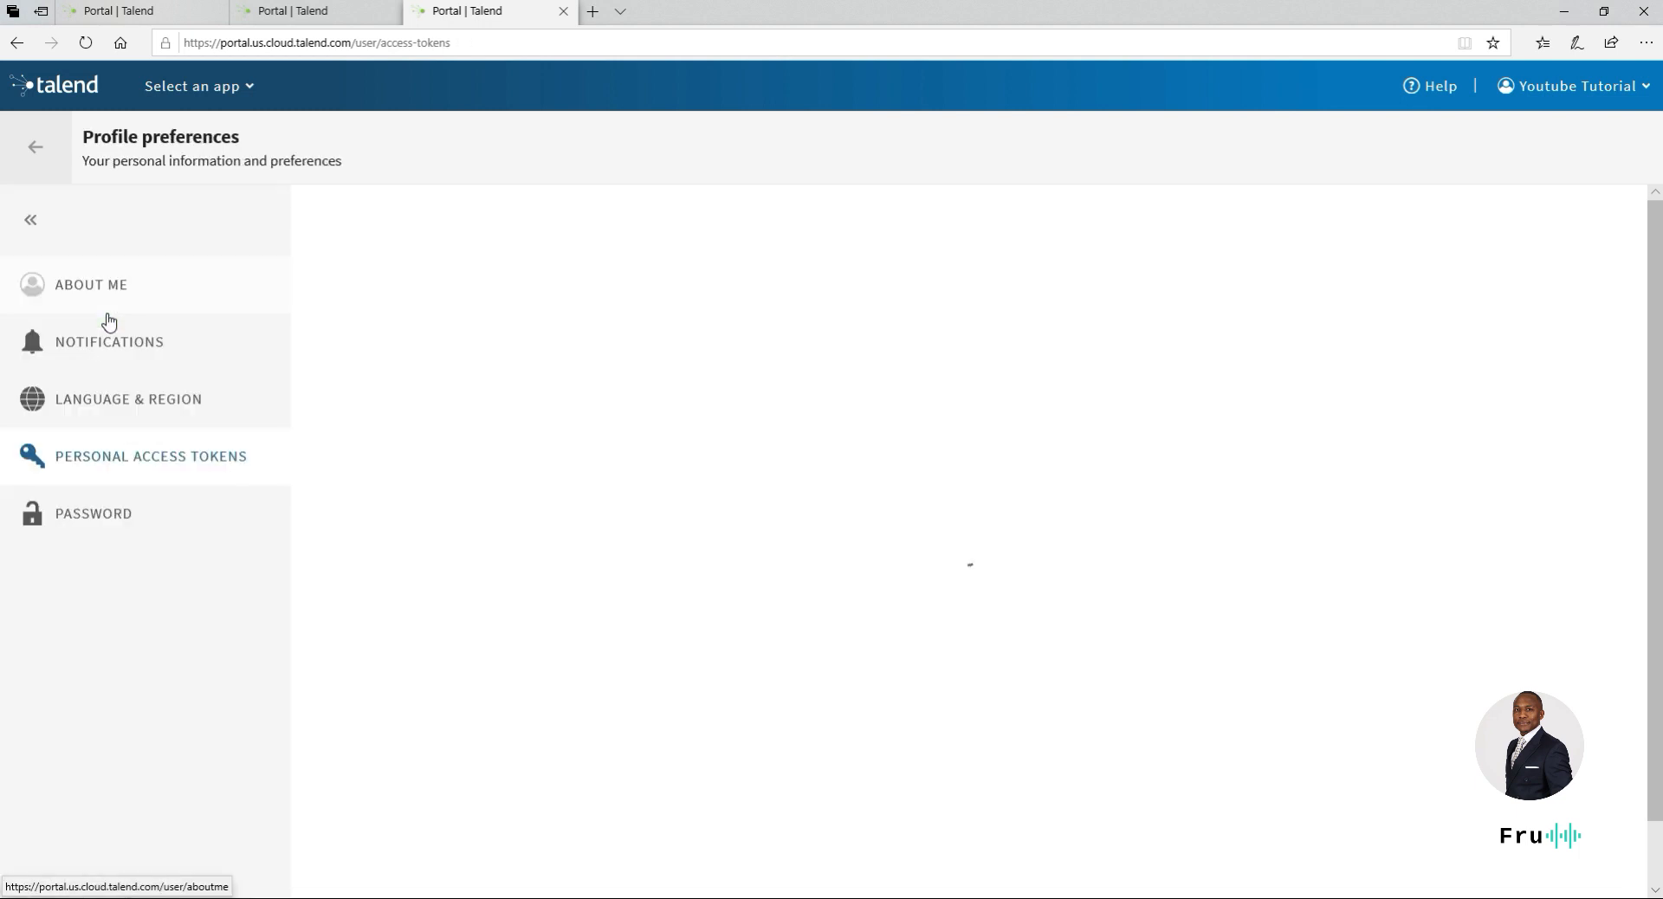
left_click(851, 328)
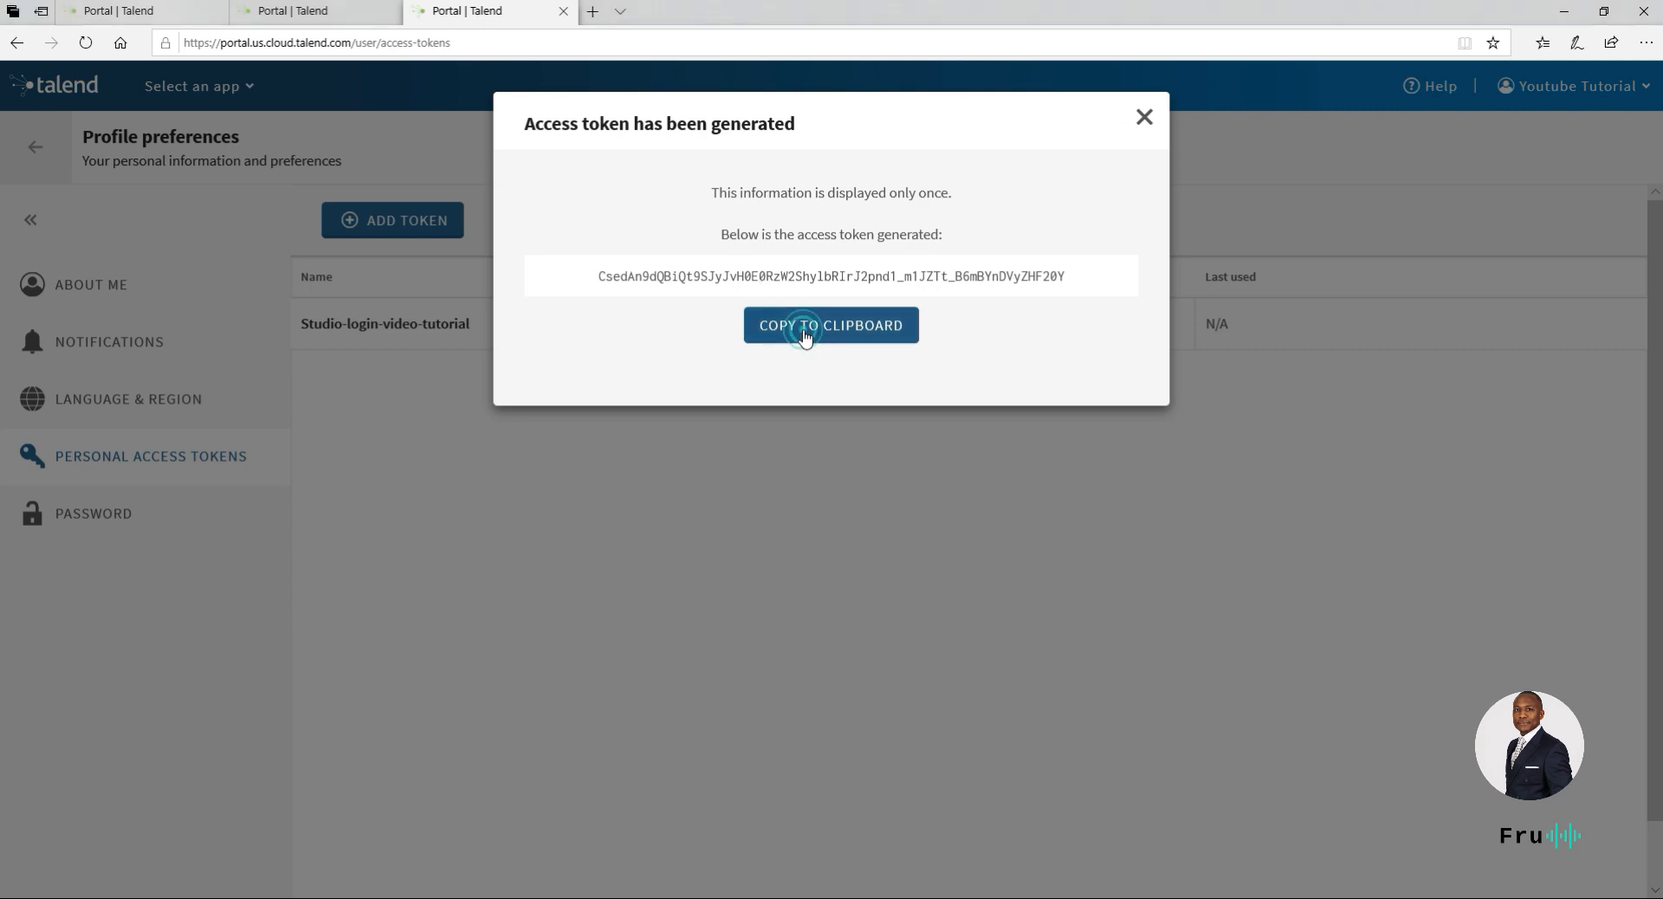
Paste the copied access token into the Talend_torials connection in Talend Studio, check its web-app URL and save the connection.
left_click(1413, 897)
left_click(1490, 828)
left_click(953, 353)
key("ctrl+v")
left_click(1043, 407)
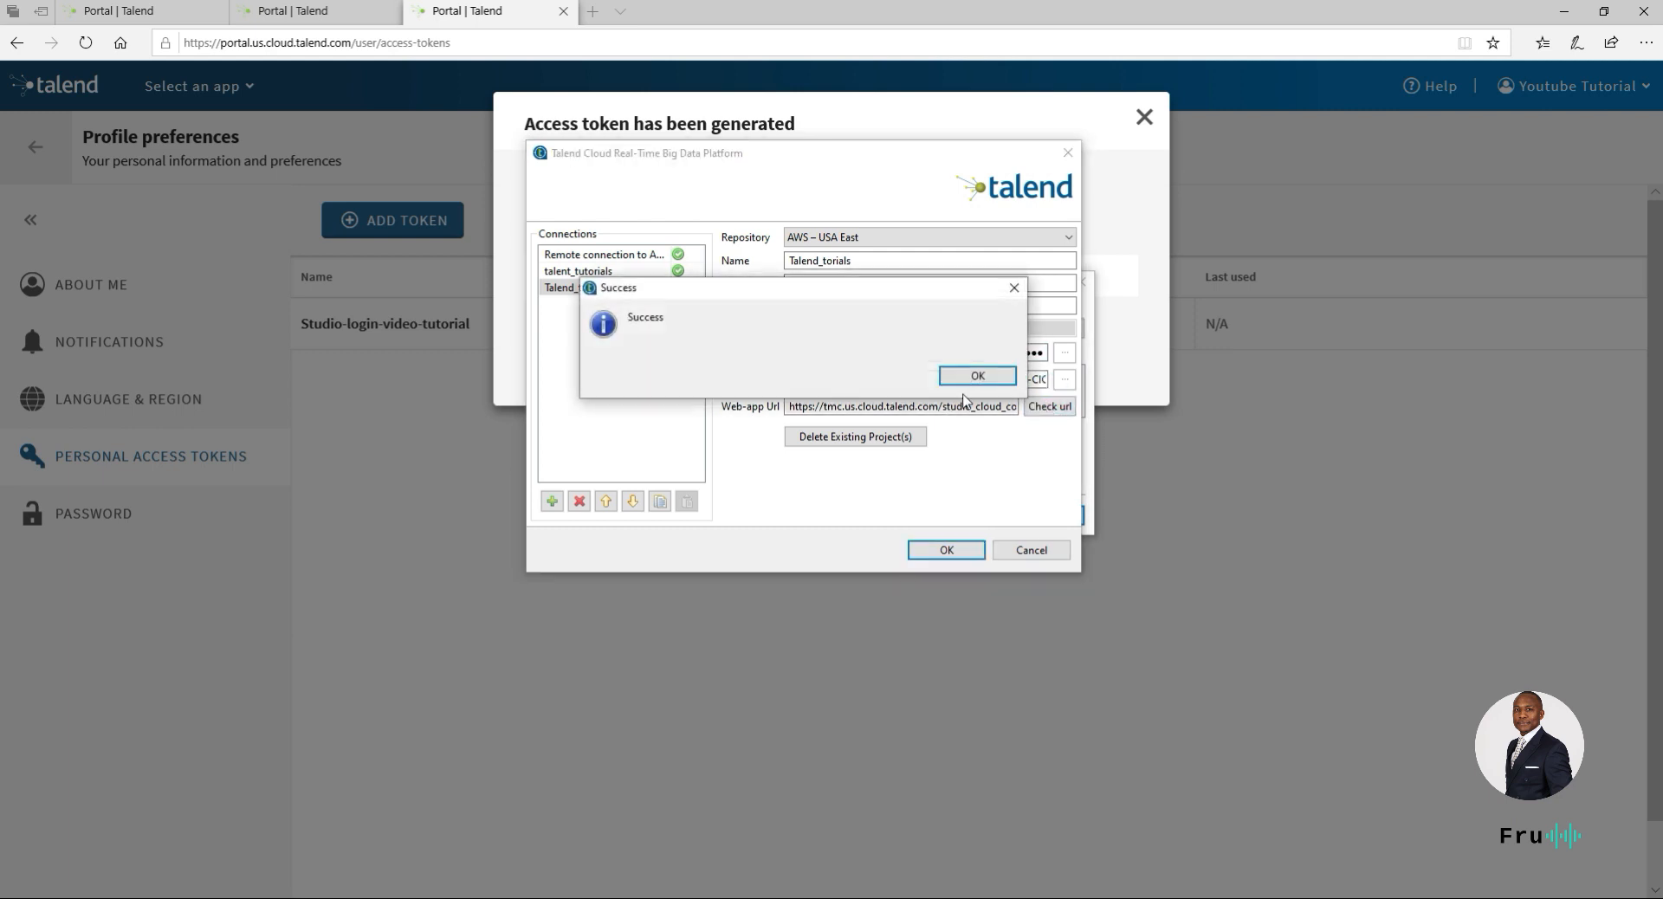
left_click(975, 377)
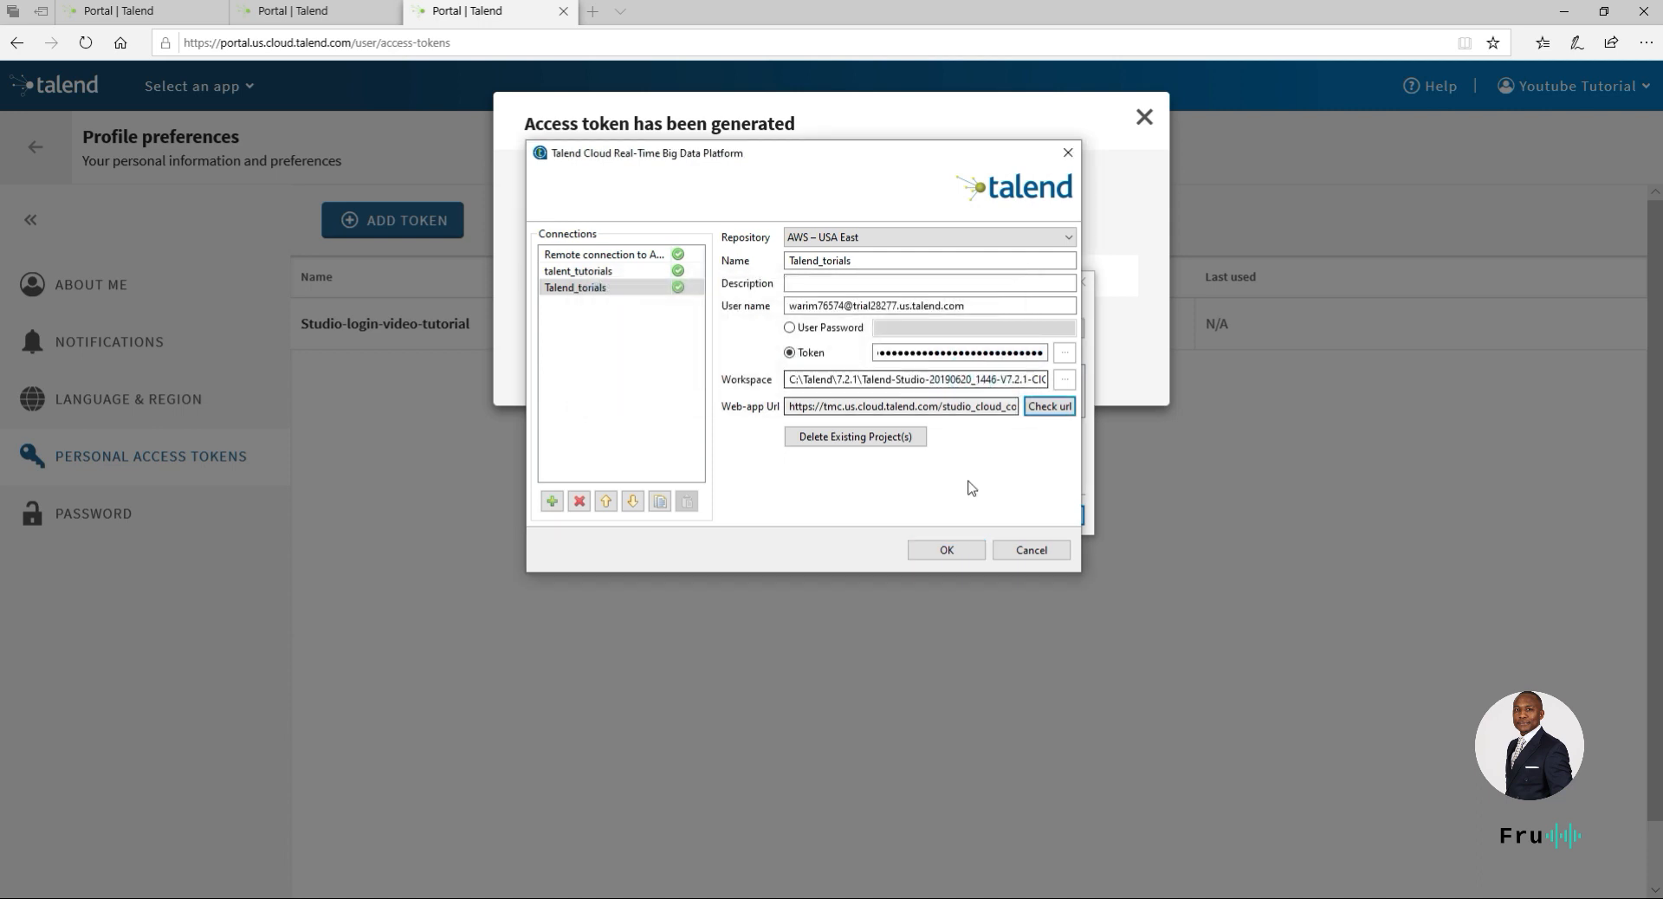
left_click(947, 550)
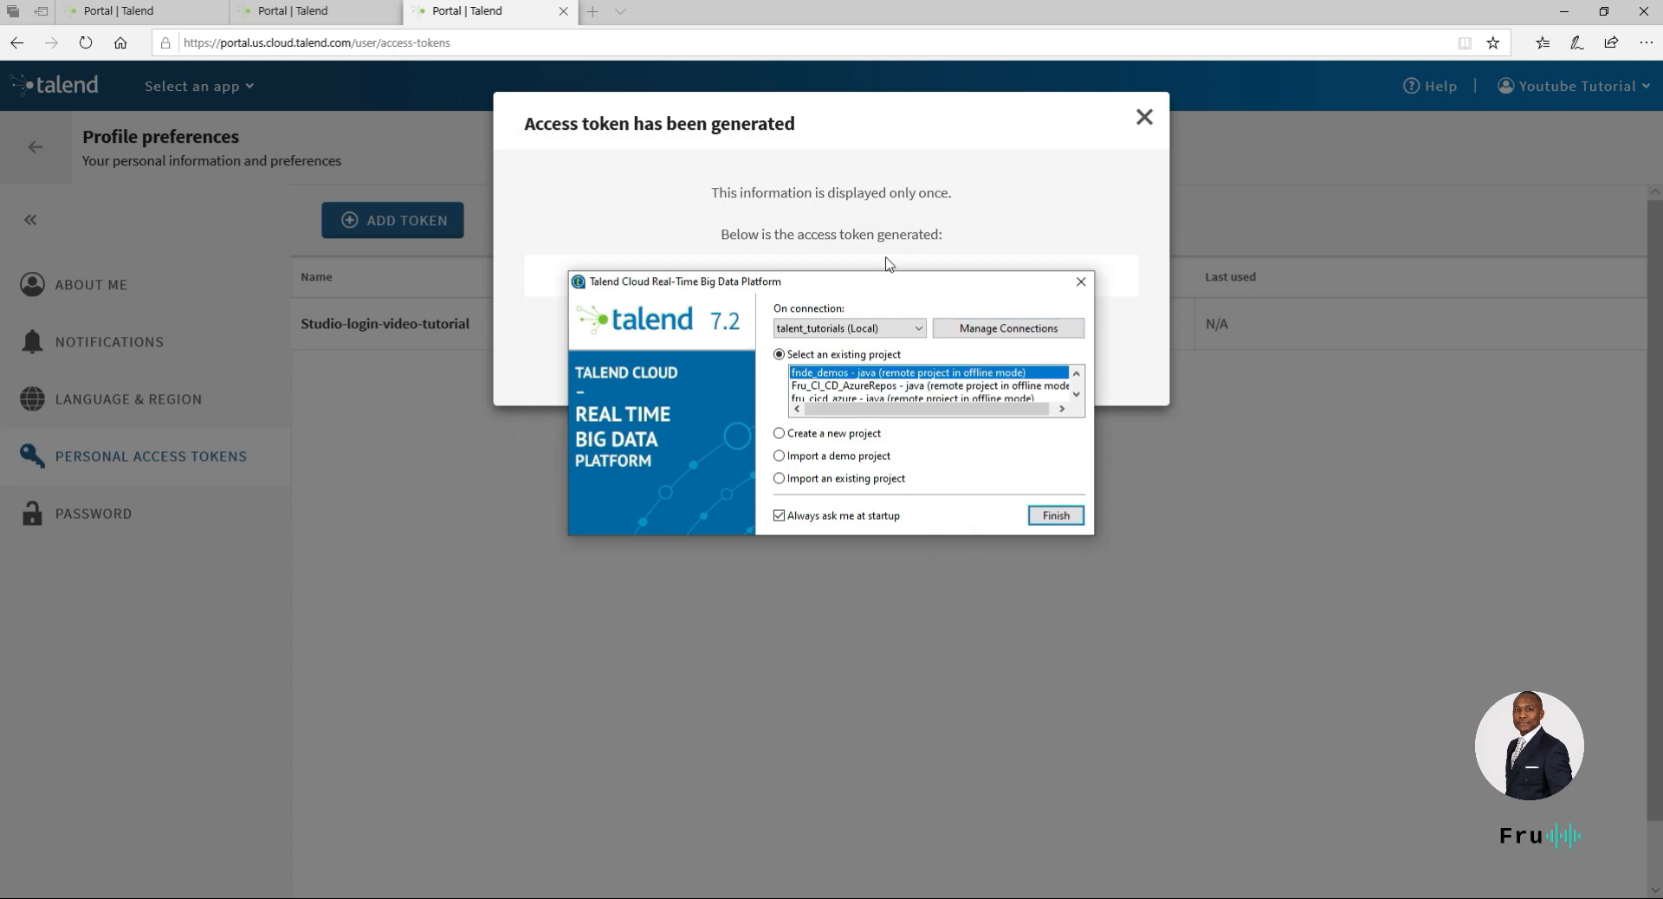
Choose the Talend_torials (AWS - USA East) connection in the Studio startup window and retry the timed-out server connection.
left_click(882, 330)
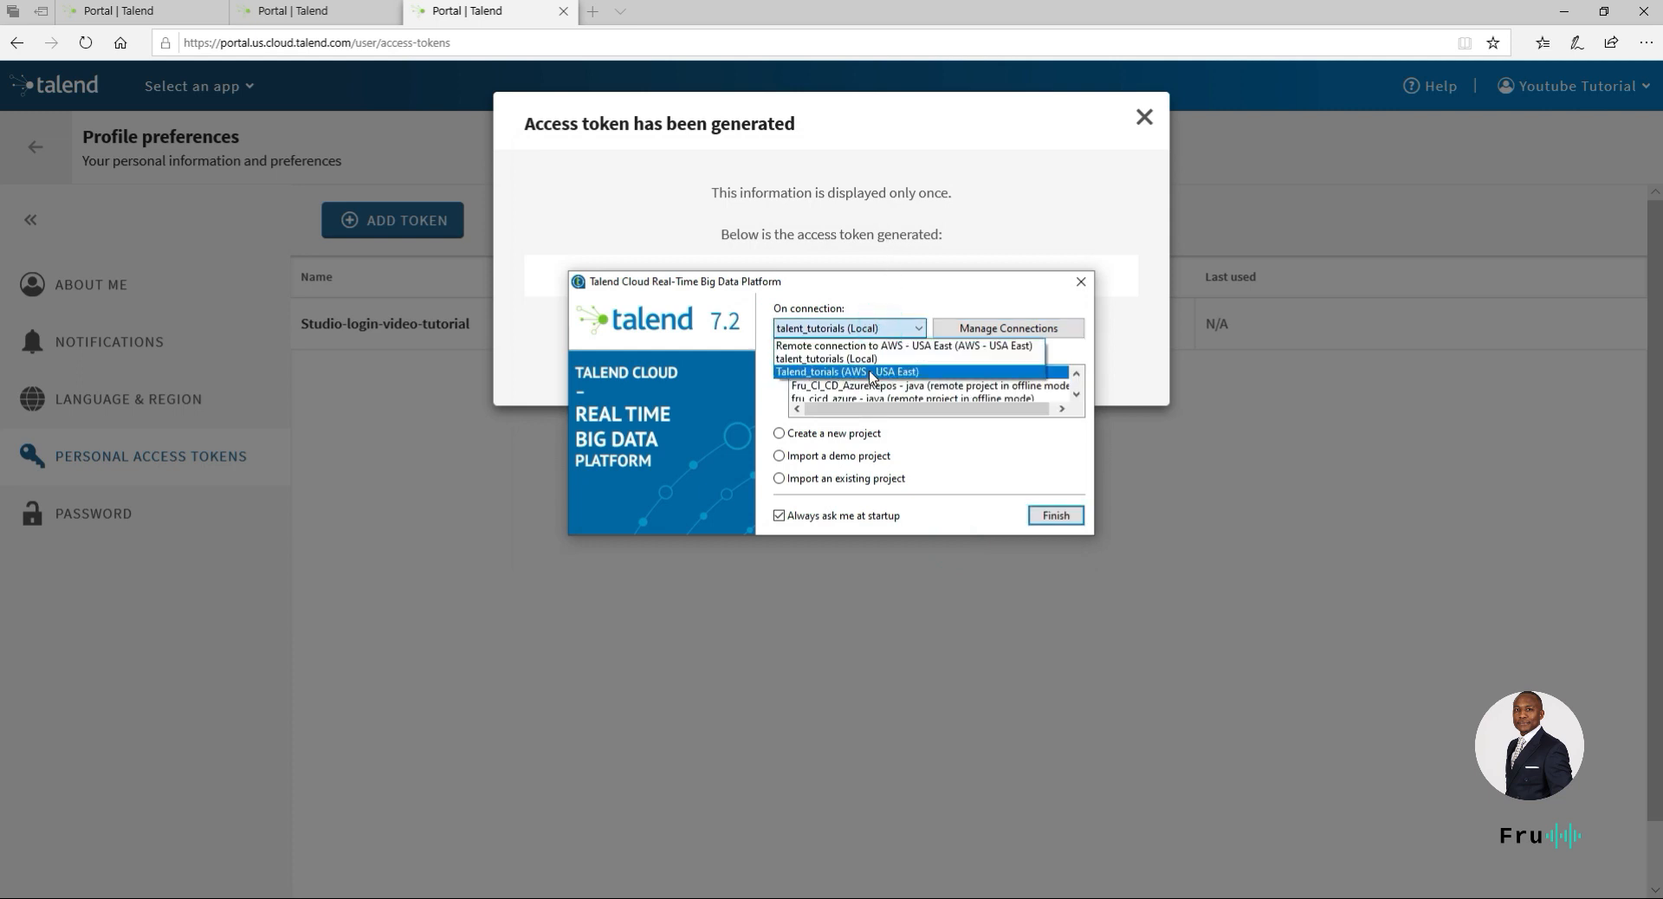
left_click(881, 372)
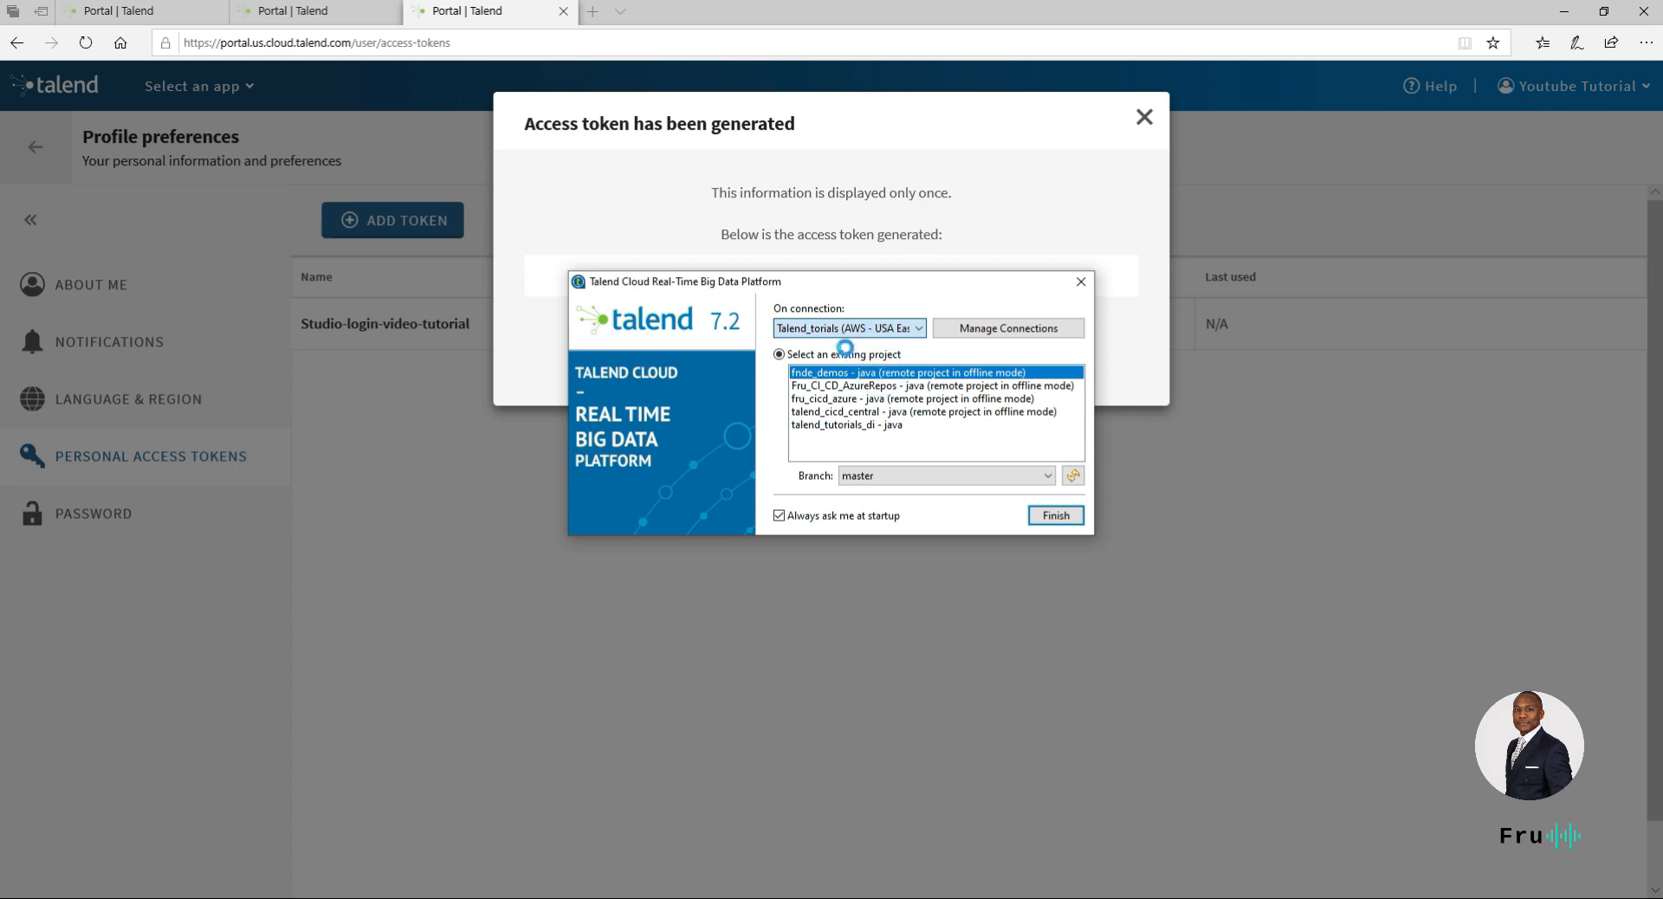
left_click(832, 372)
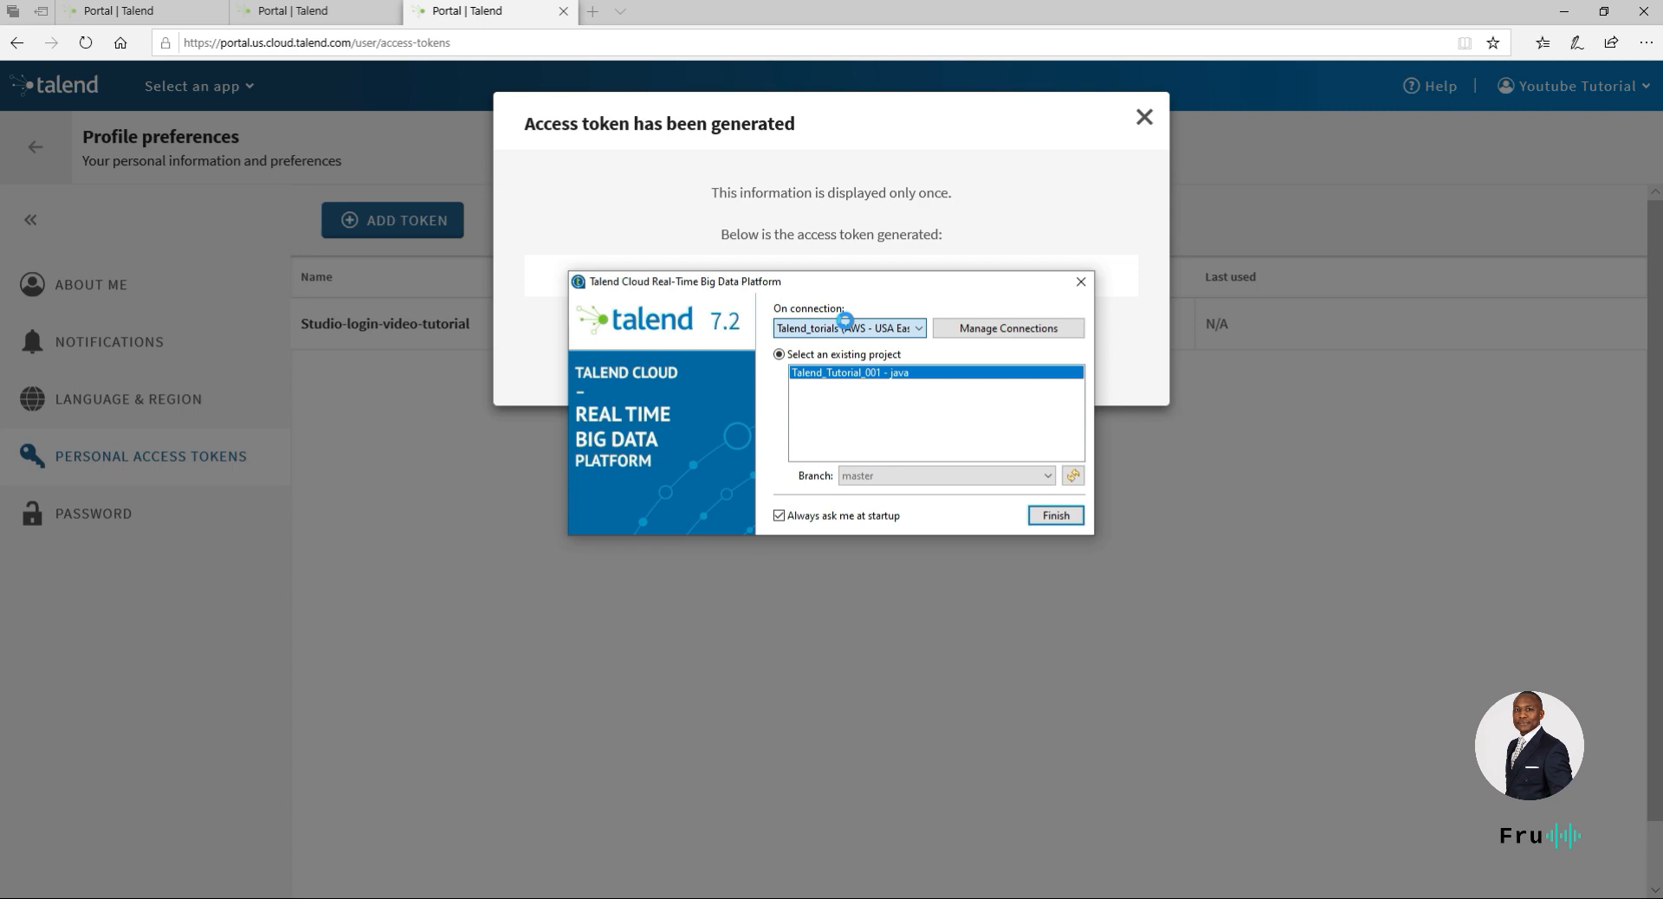
left_click(835, 327)
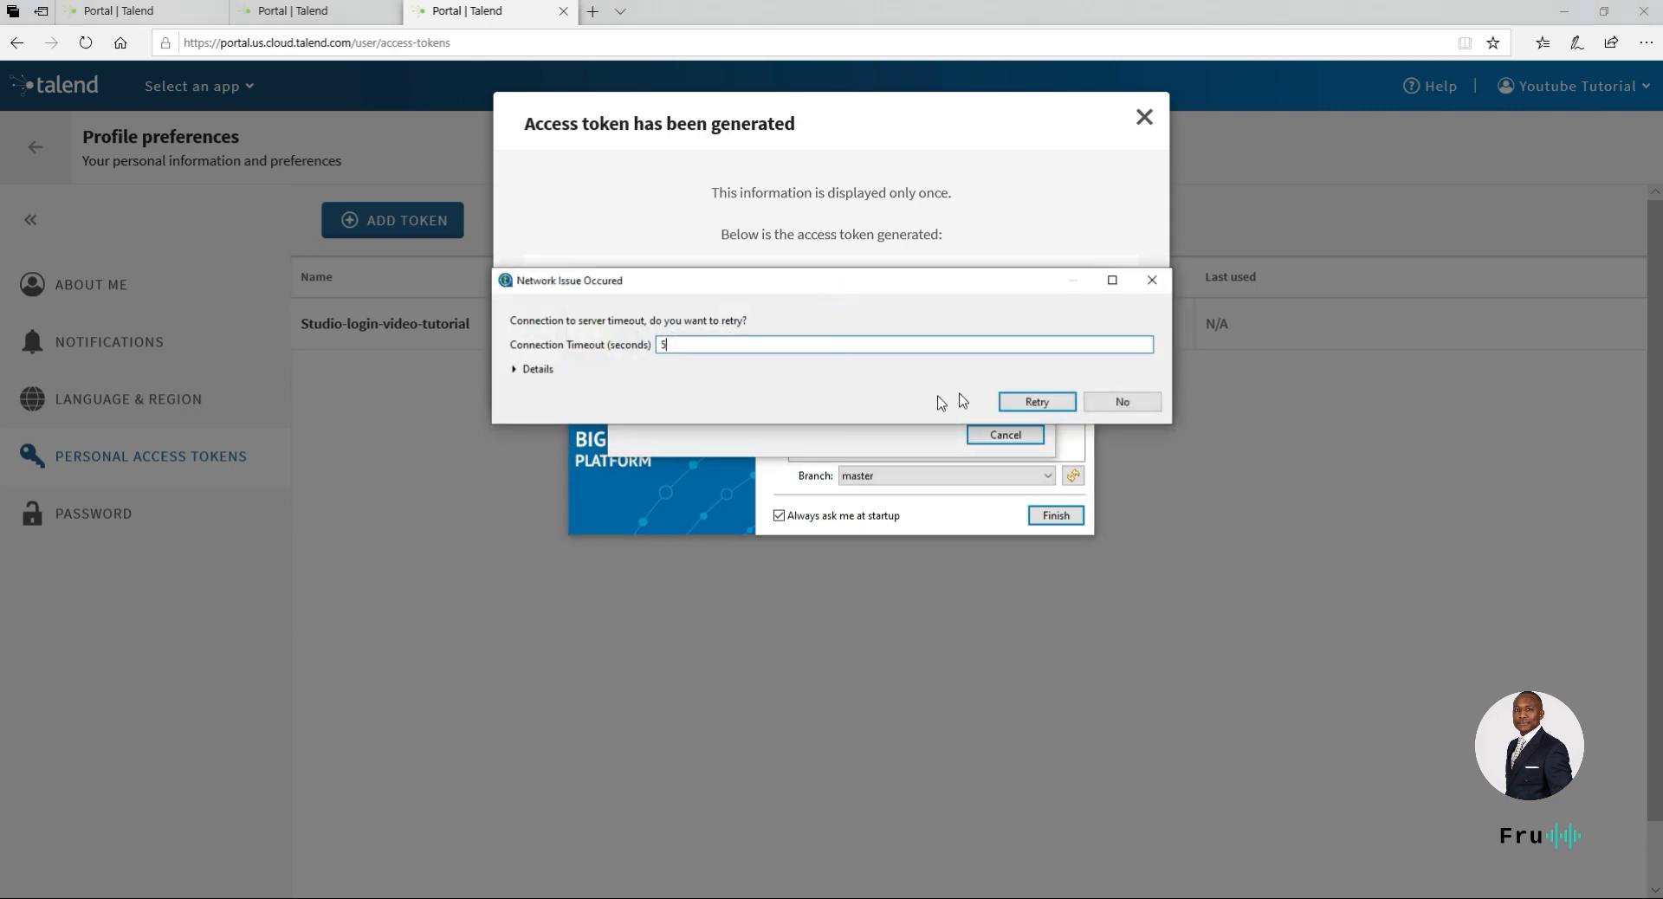
left_click(1063, 402)
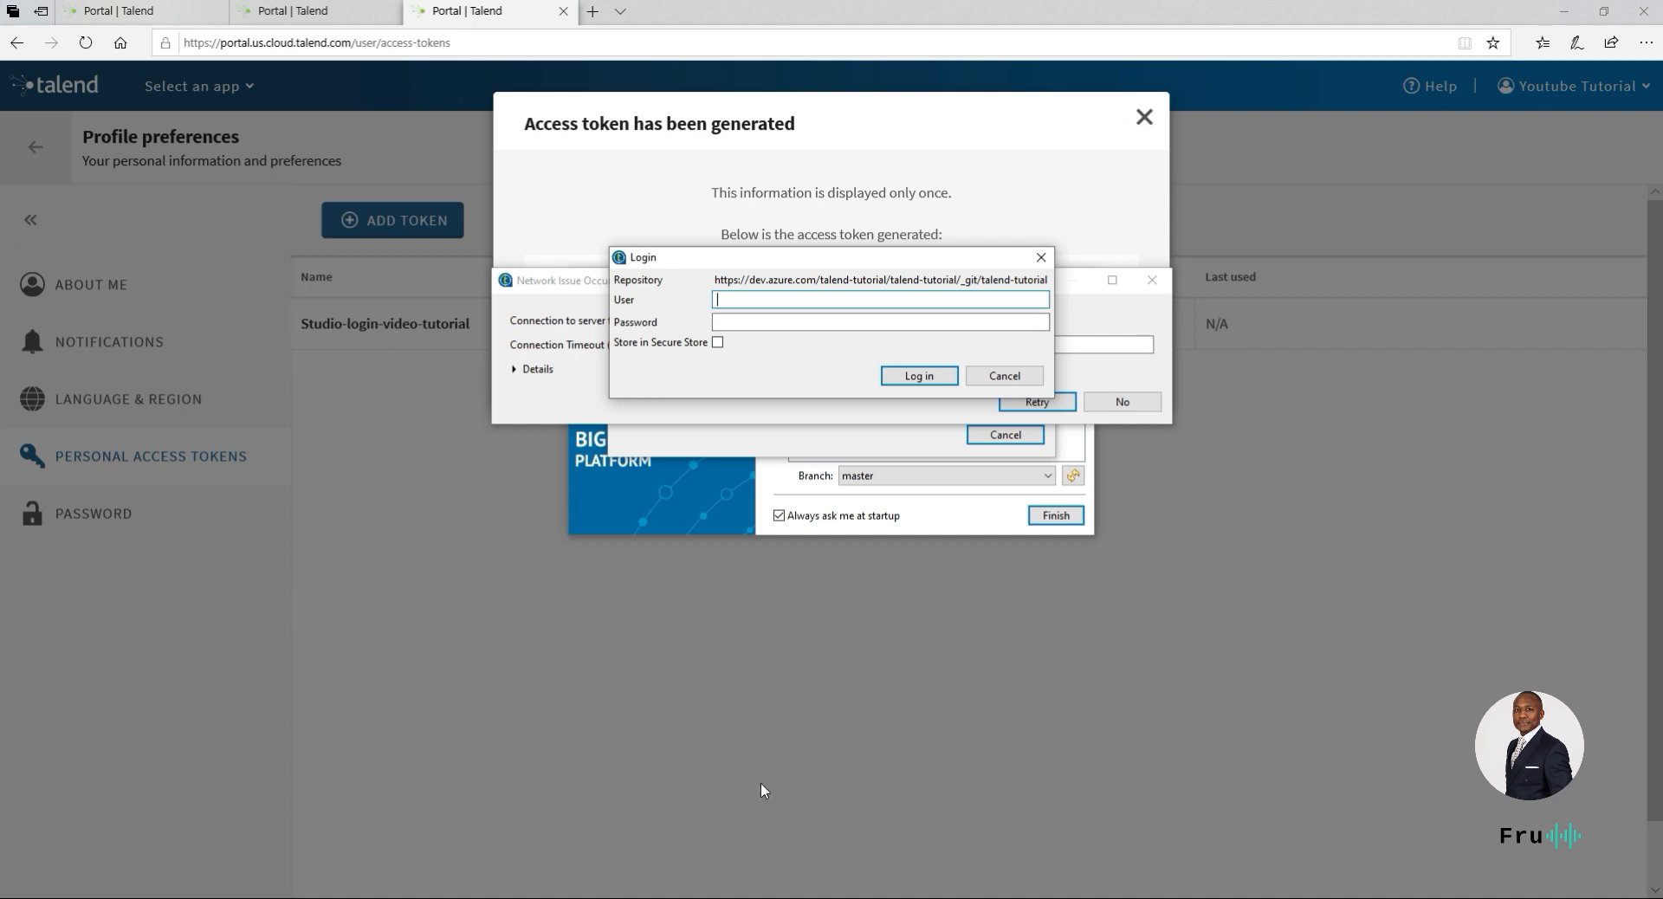
Look up the Git credentials option on the Azure DevOps talend-tutorial repository page, return to Talend Studio and close the Git login and timeout prompts.
left_click(741, 898)
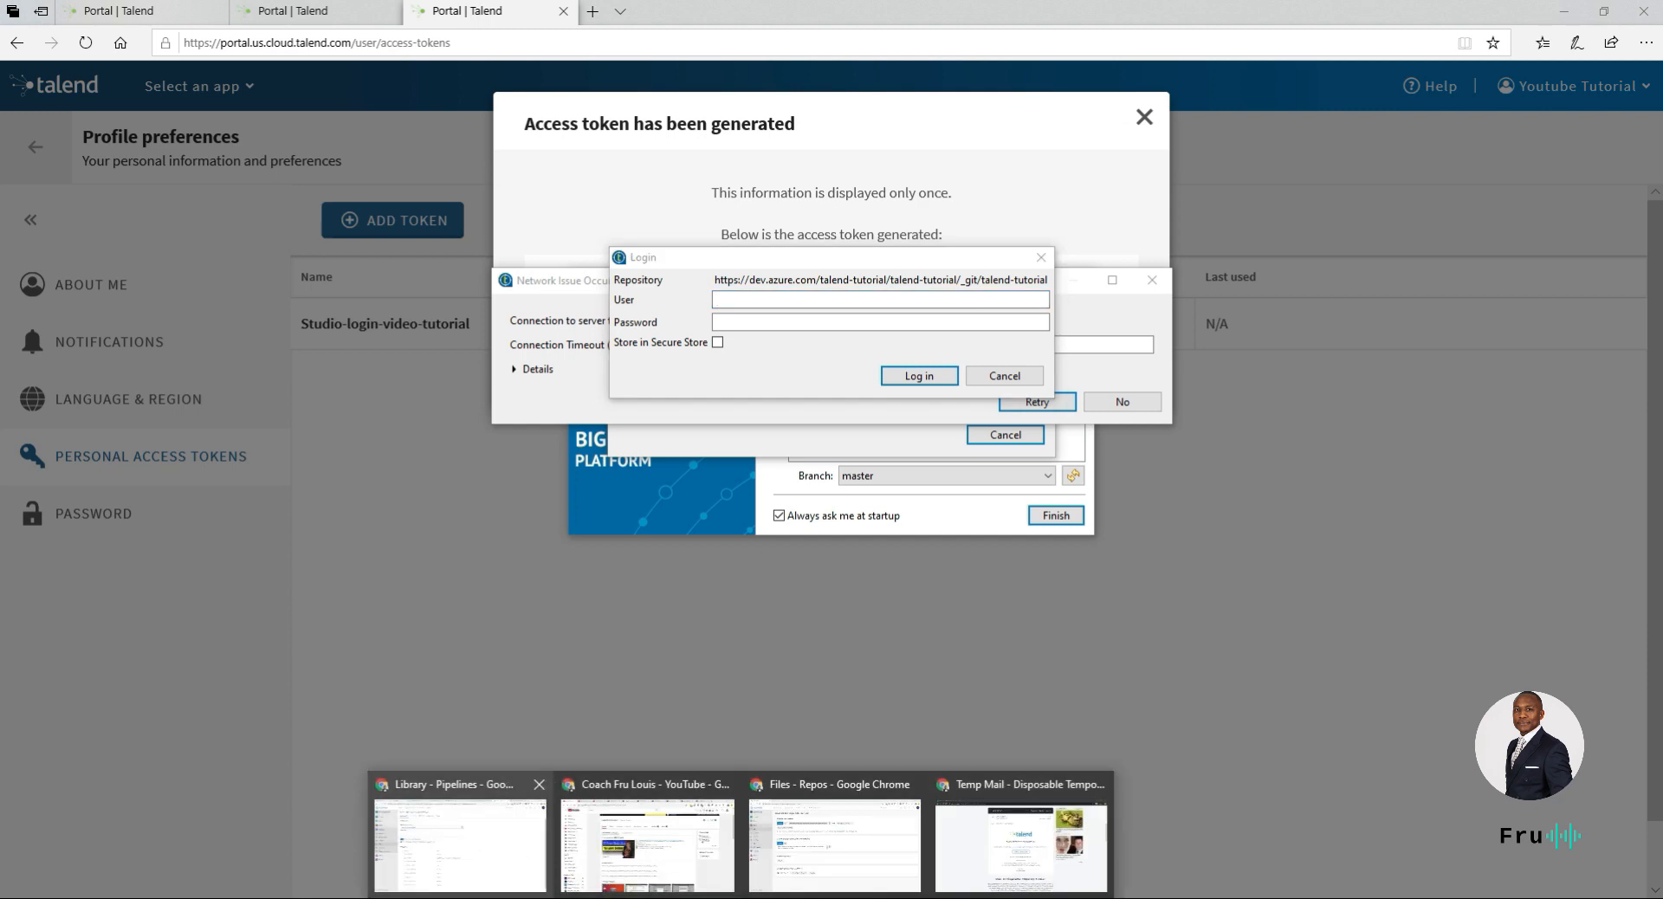
left_click(822, 871)
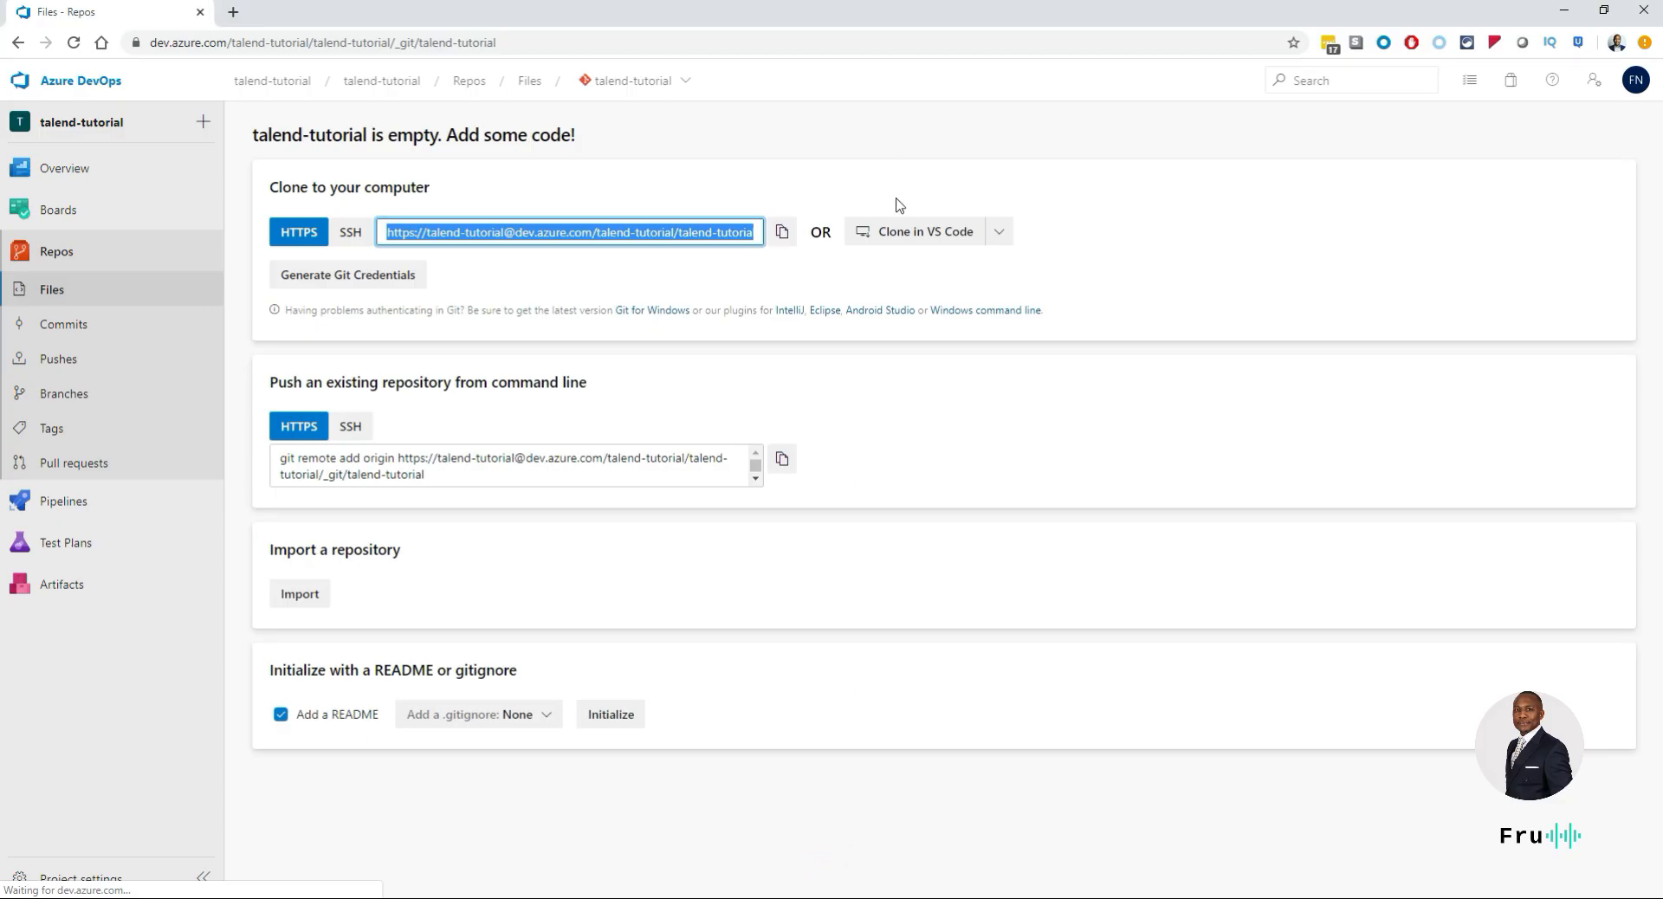
left_click(783, 276)
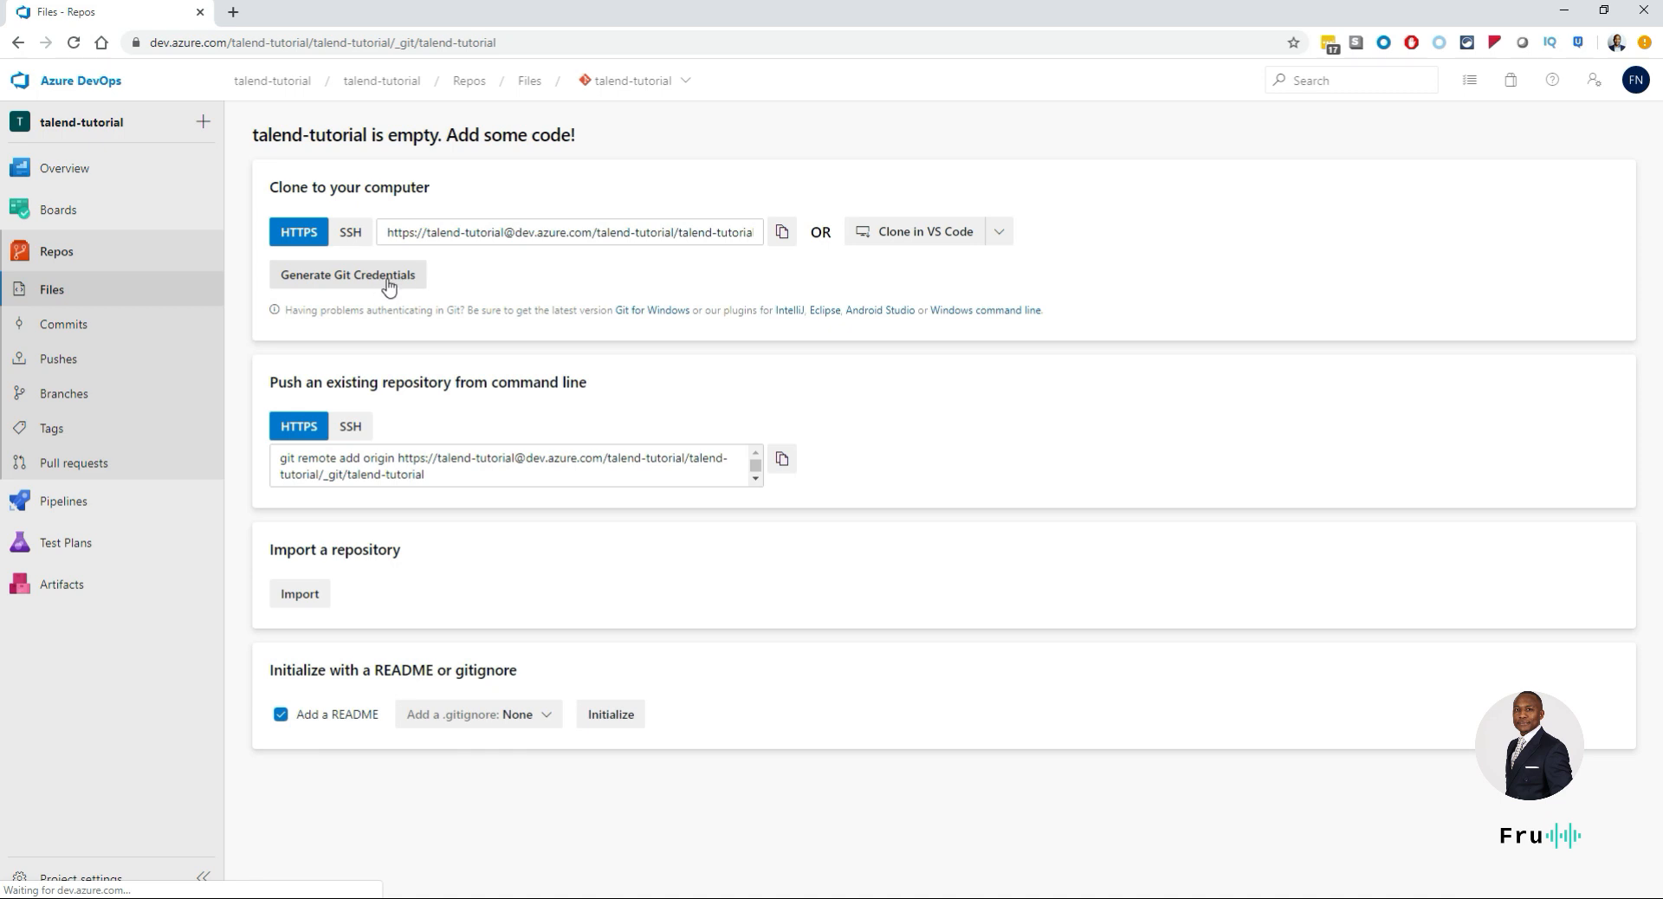
left_click(925, 9)
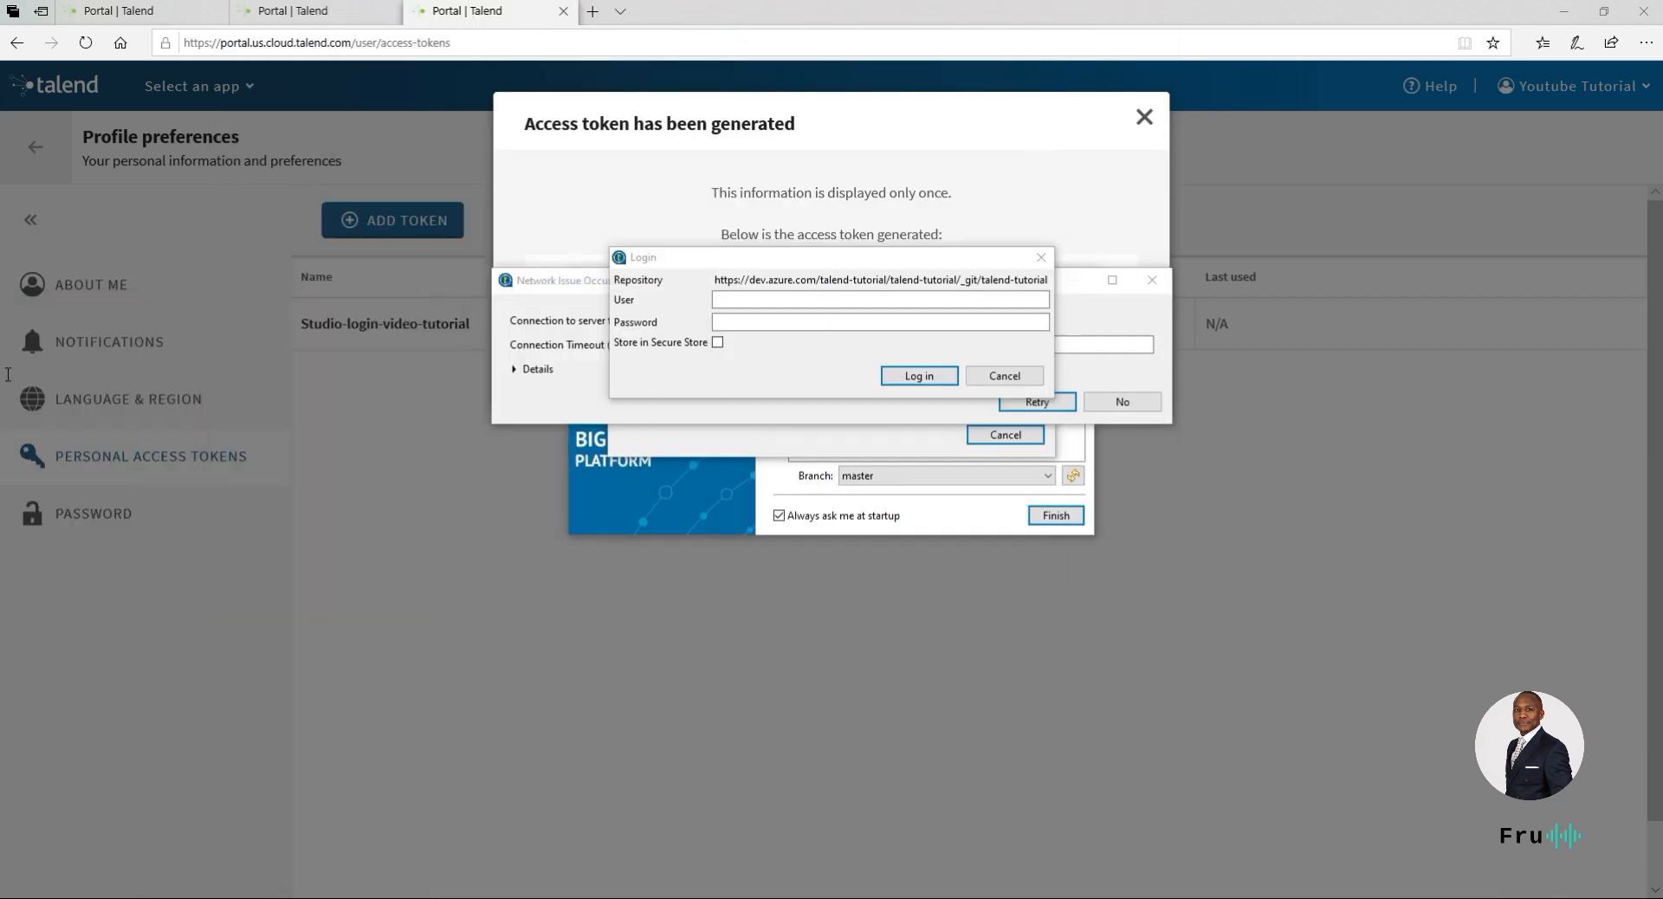
left_click_drag(892, 268, 0, 251)
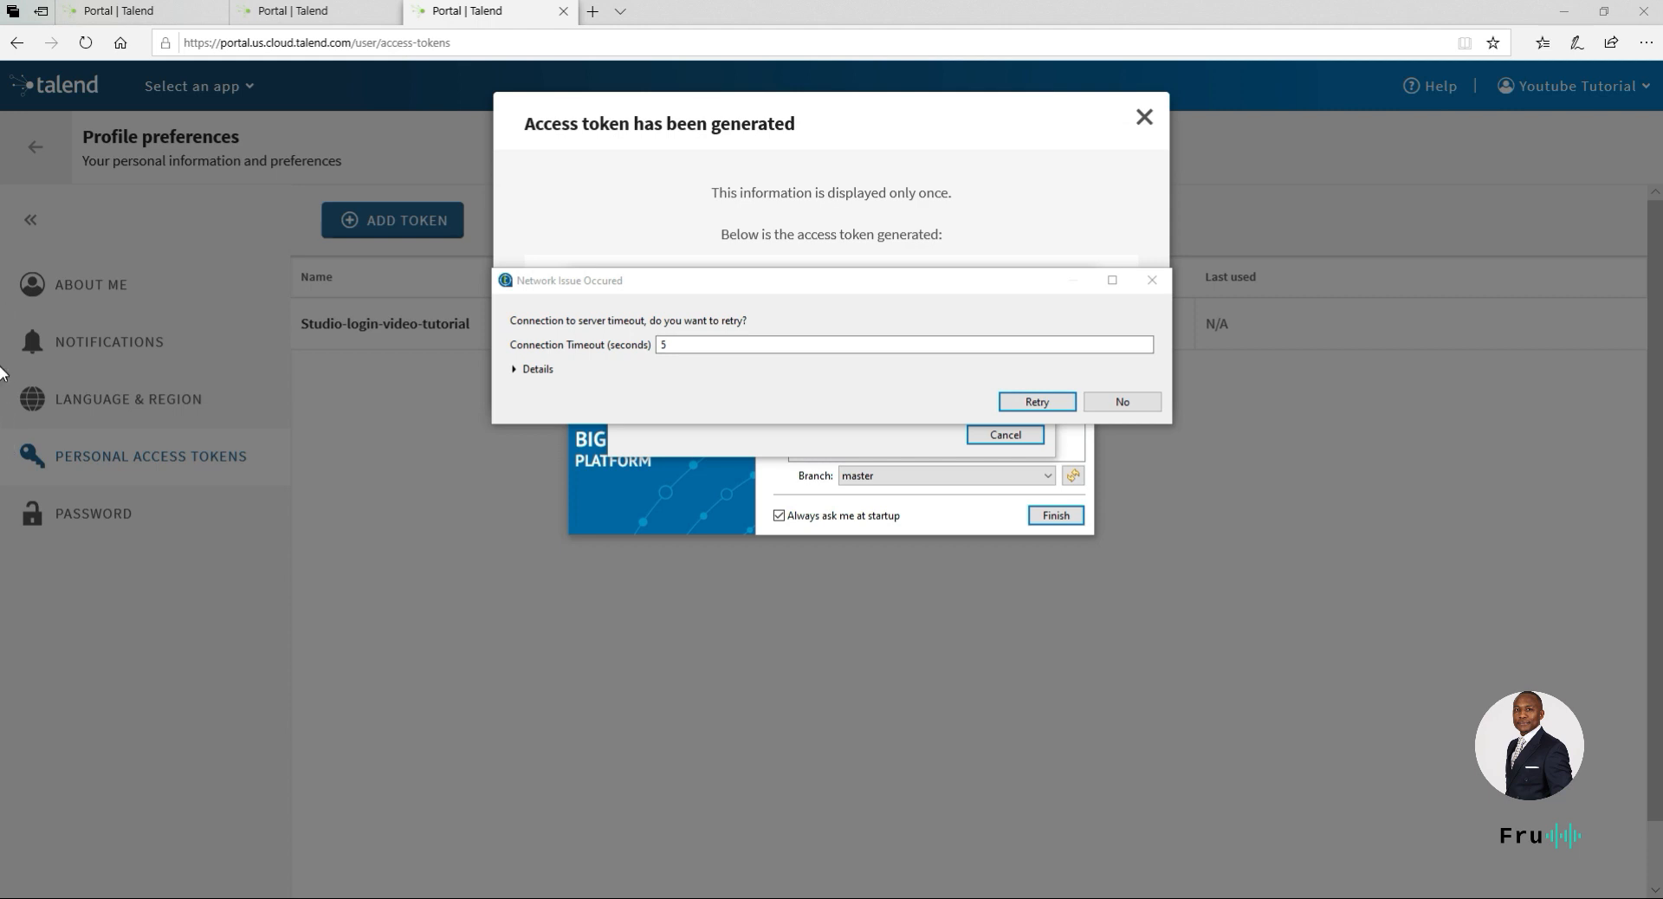
left_click(1069, 407)
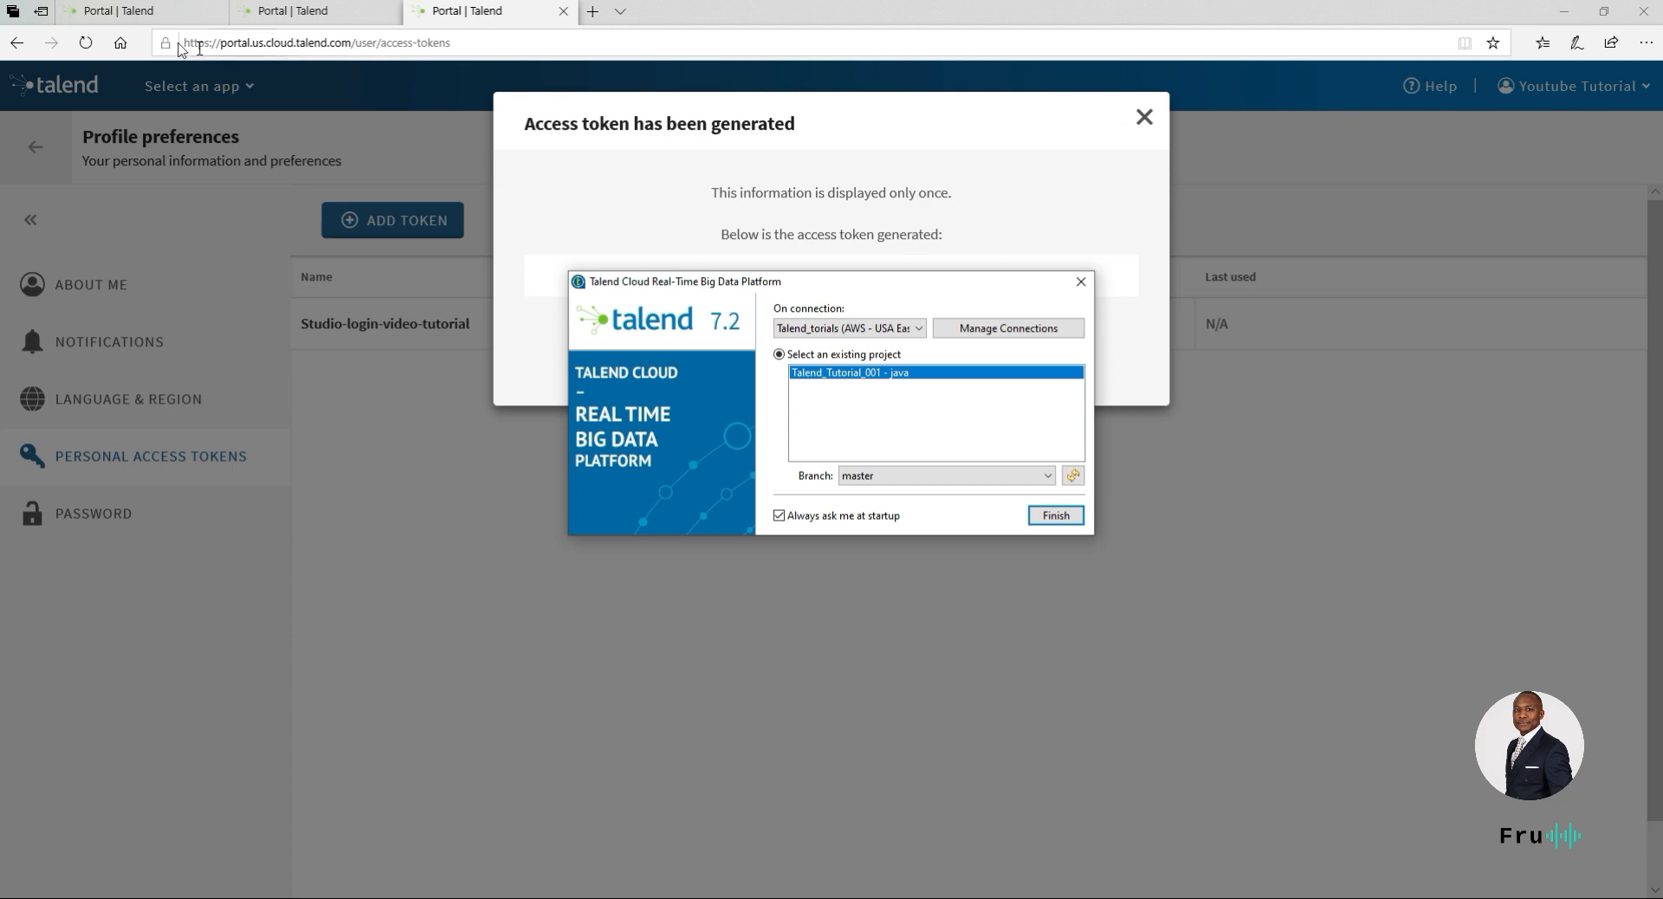
Switch to the Talend Cloud portal, close the generated access token message and open the Management Console.
left_click(303, 21)
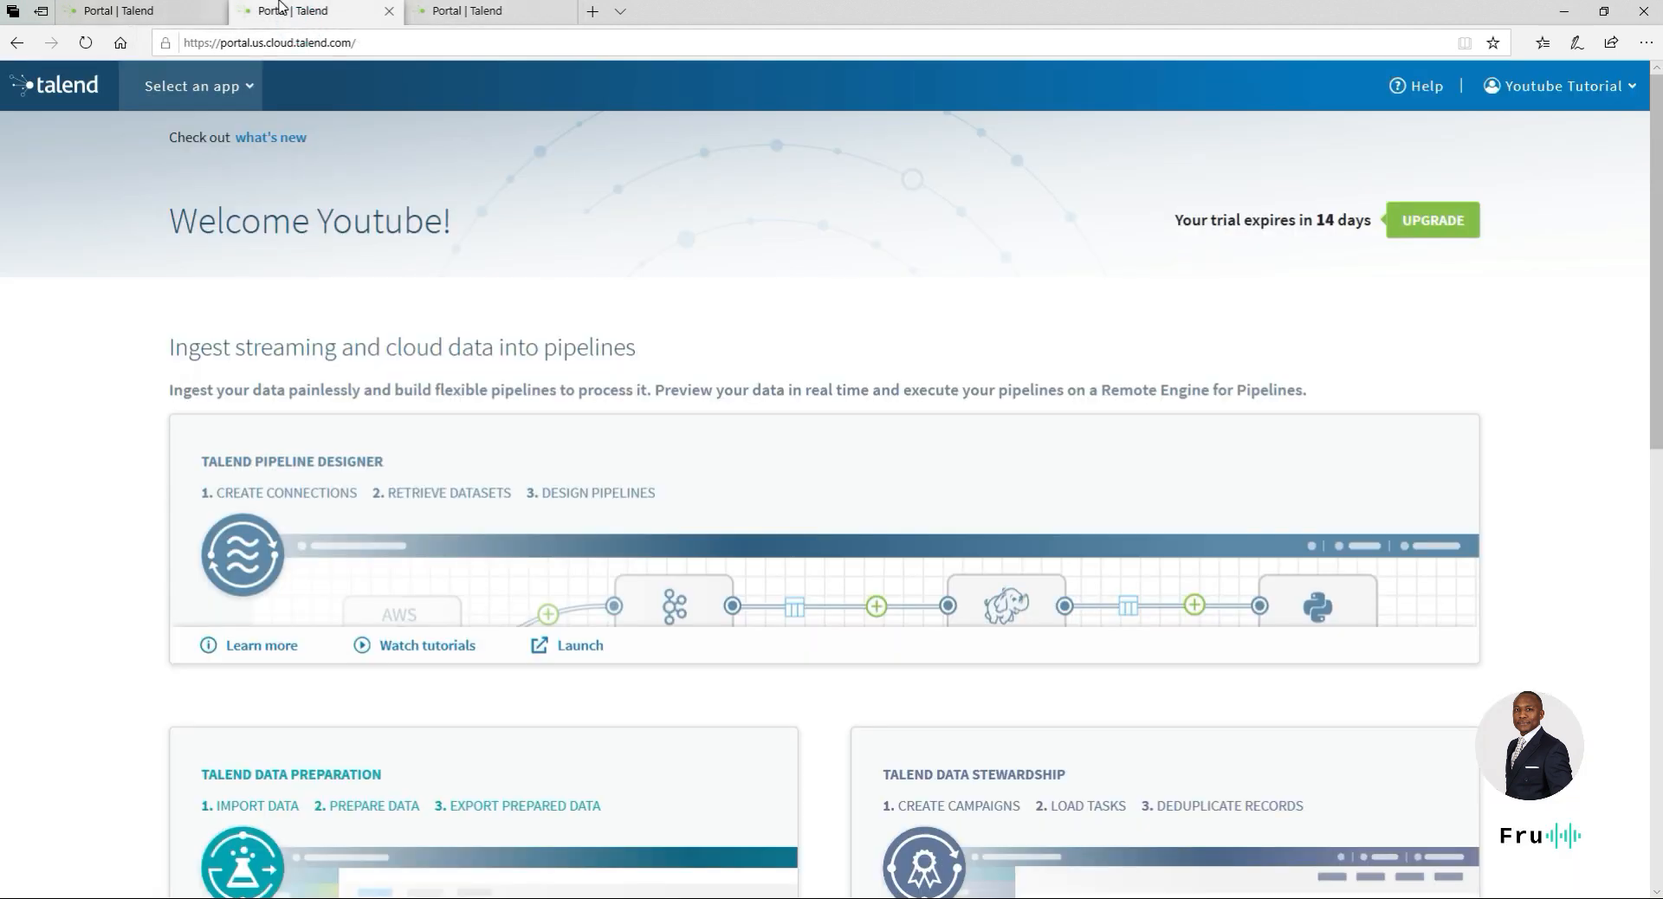
left_click(179, 5)
left_click(308, 8)
left_click(459, 10)
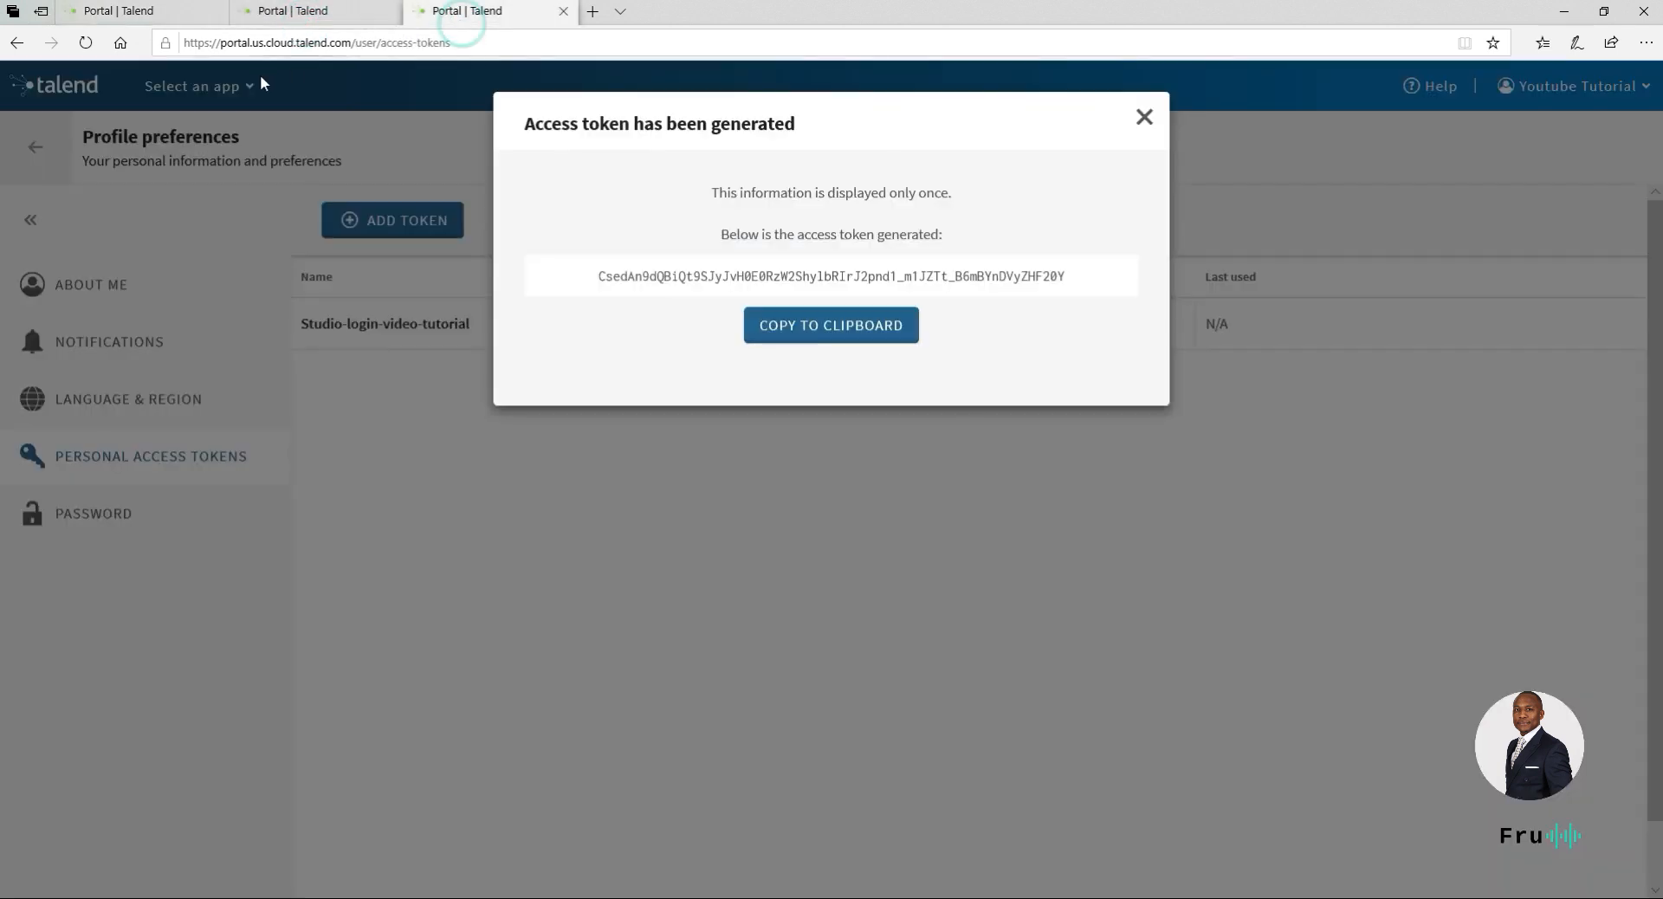
left_click(1144, 118)
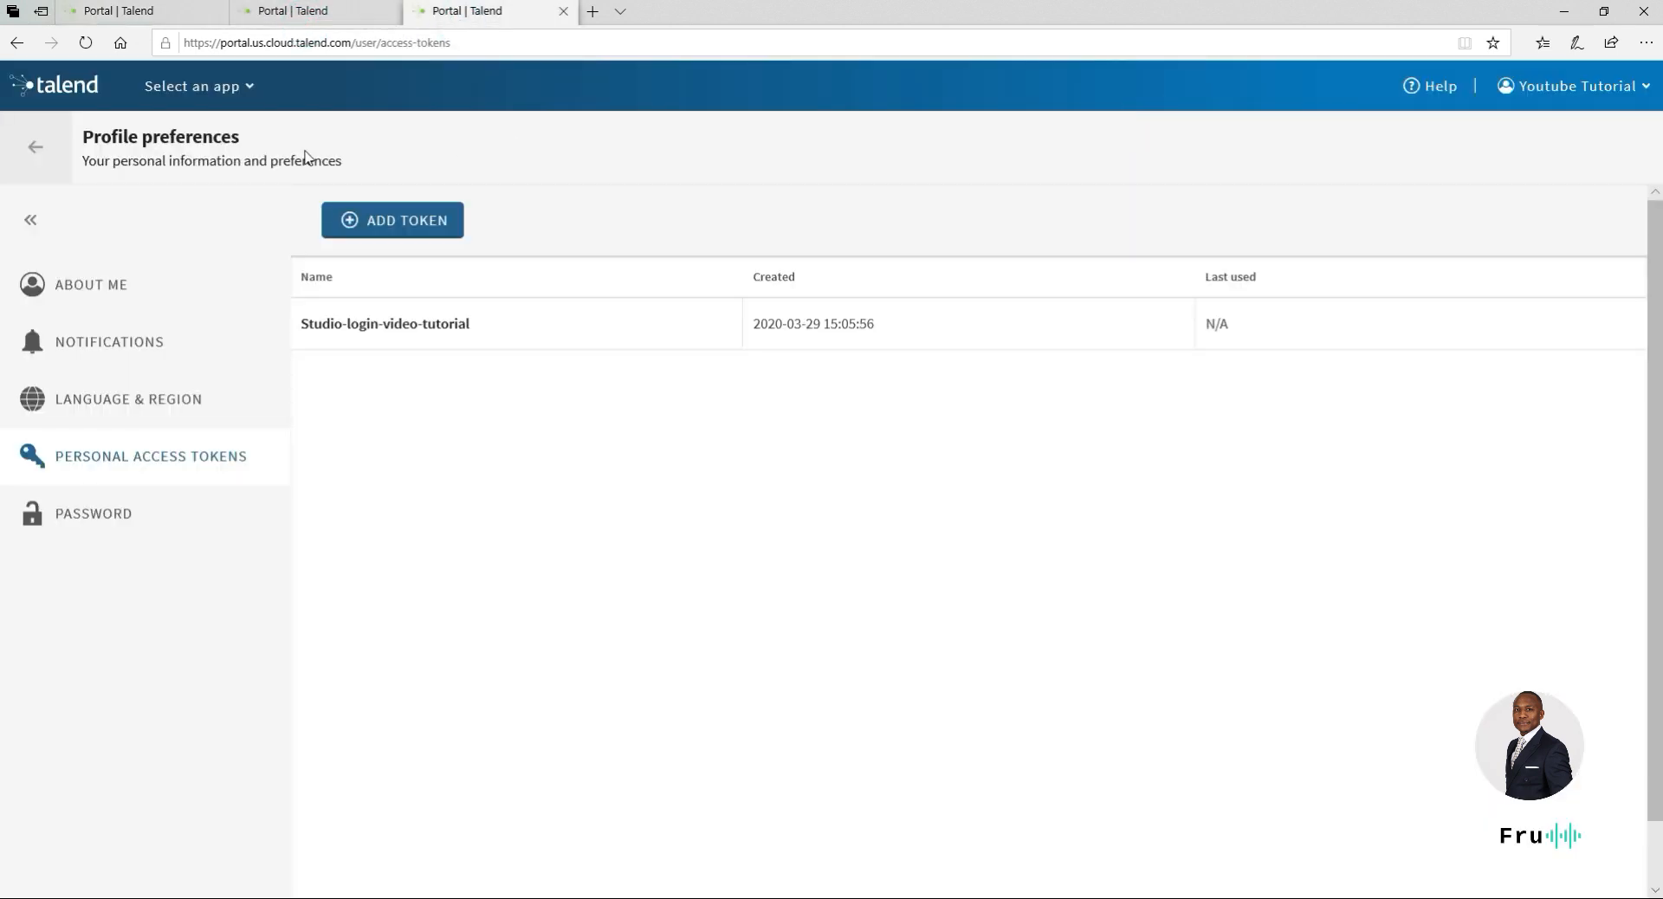
left_click(221, 84)
left_click(251, 216)
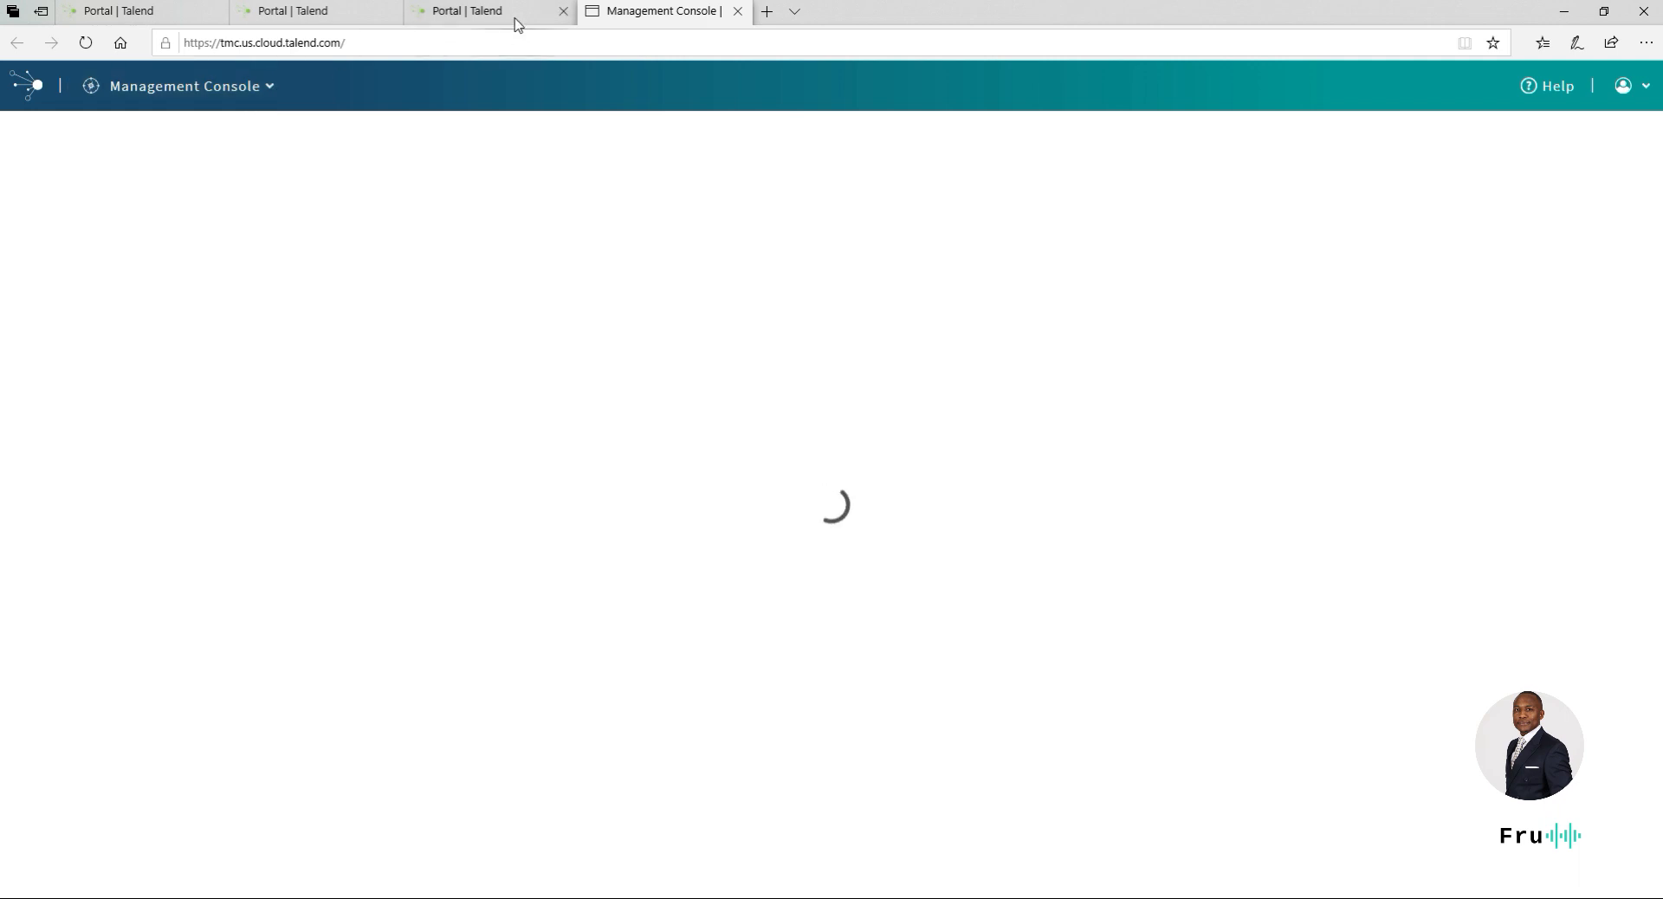
Close the surplus portal tabs, reload the Management Console and open its project list.
left_click(389, 12)
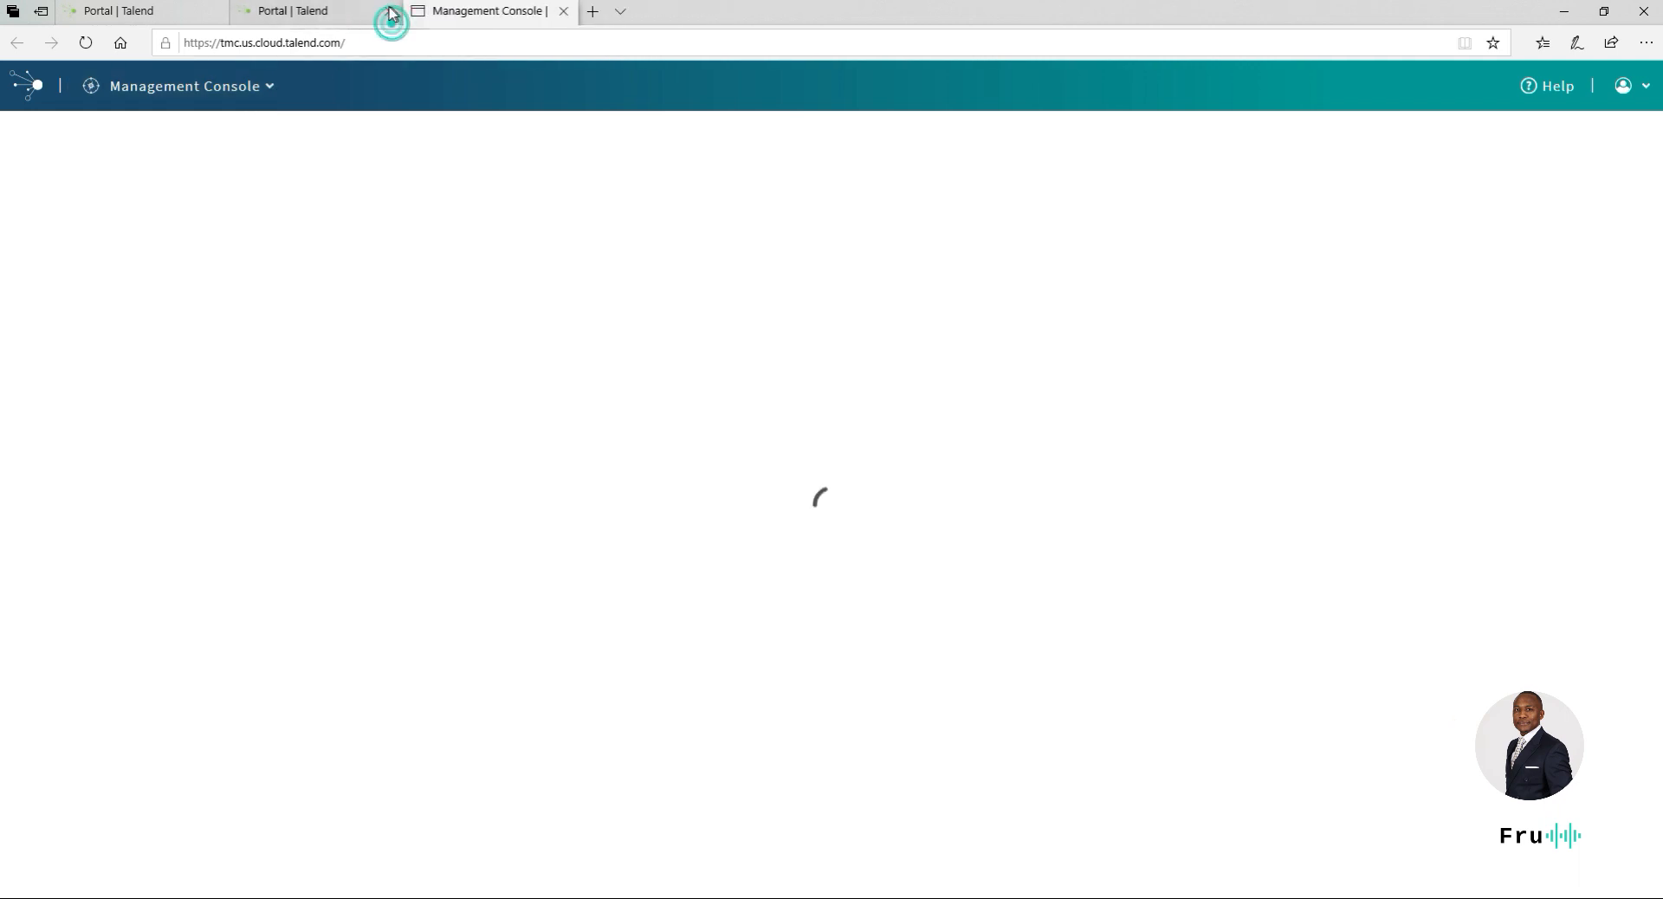
left_click(389, 11)
left_click(344, 43)
key("Return")
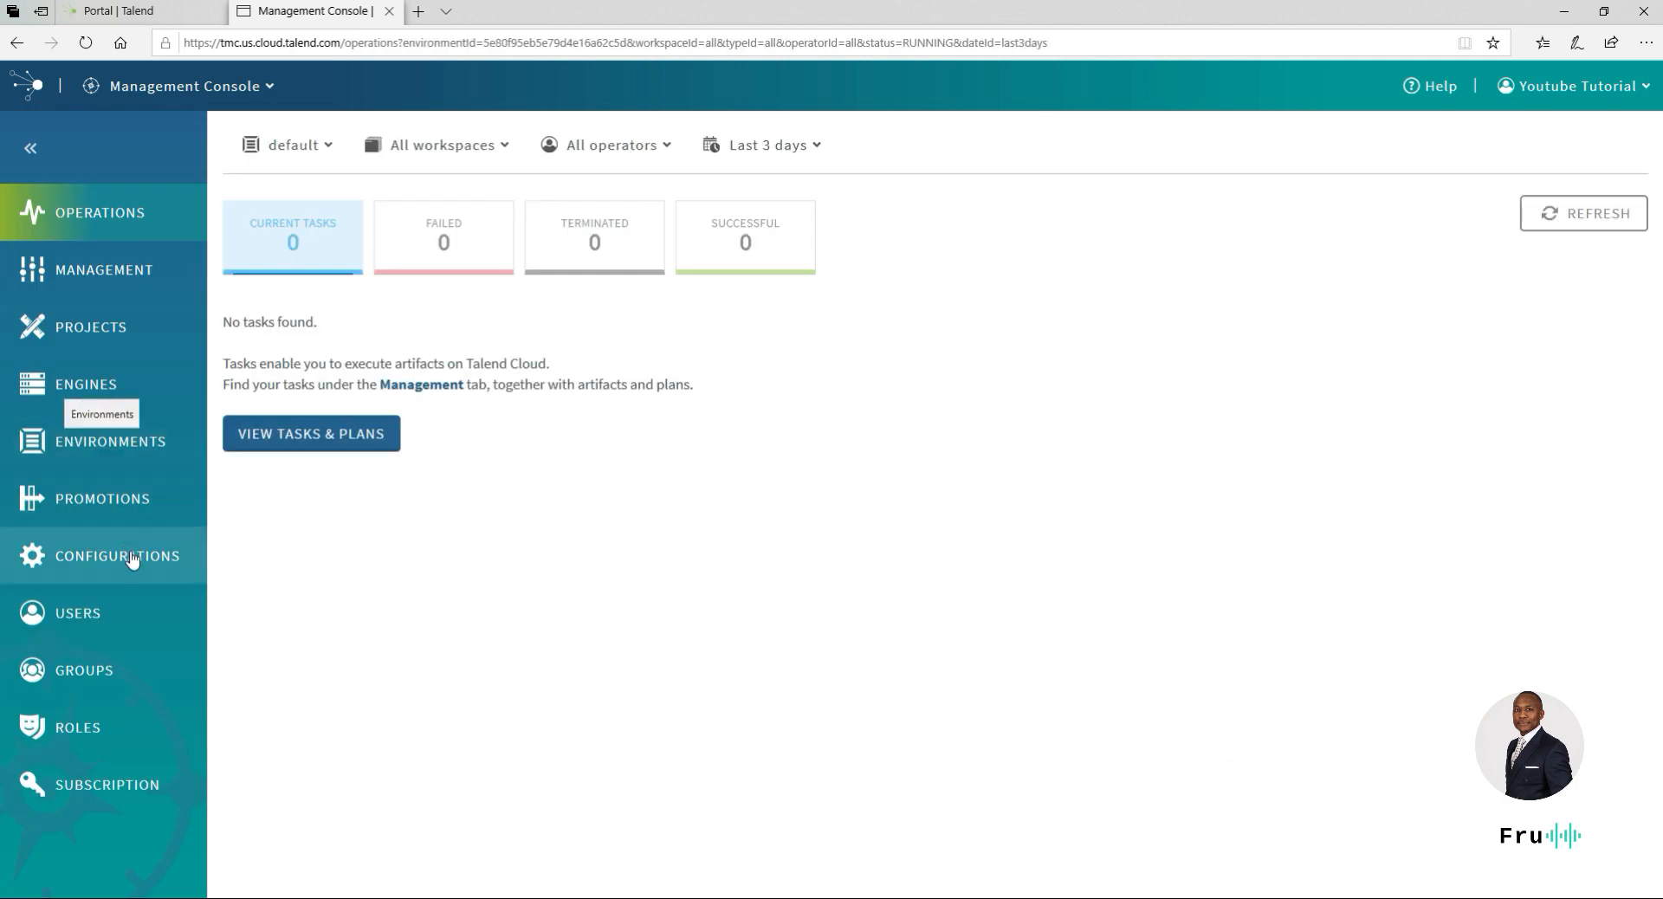
left_click(142, 329)
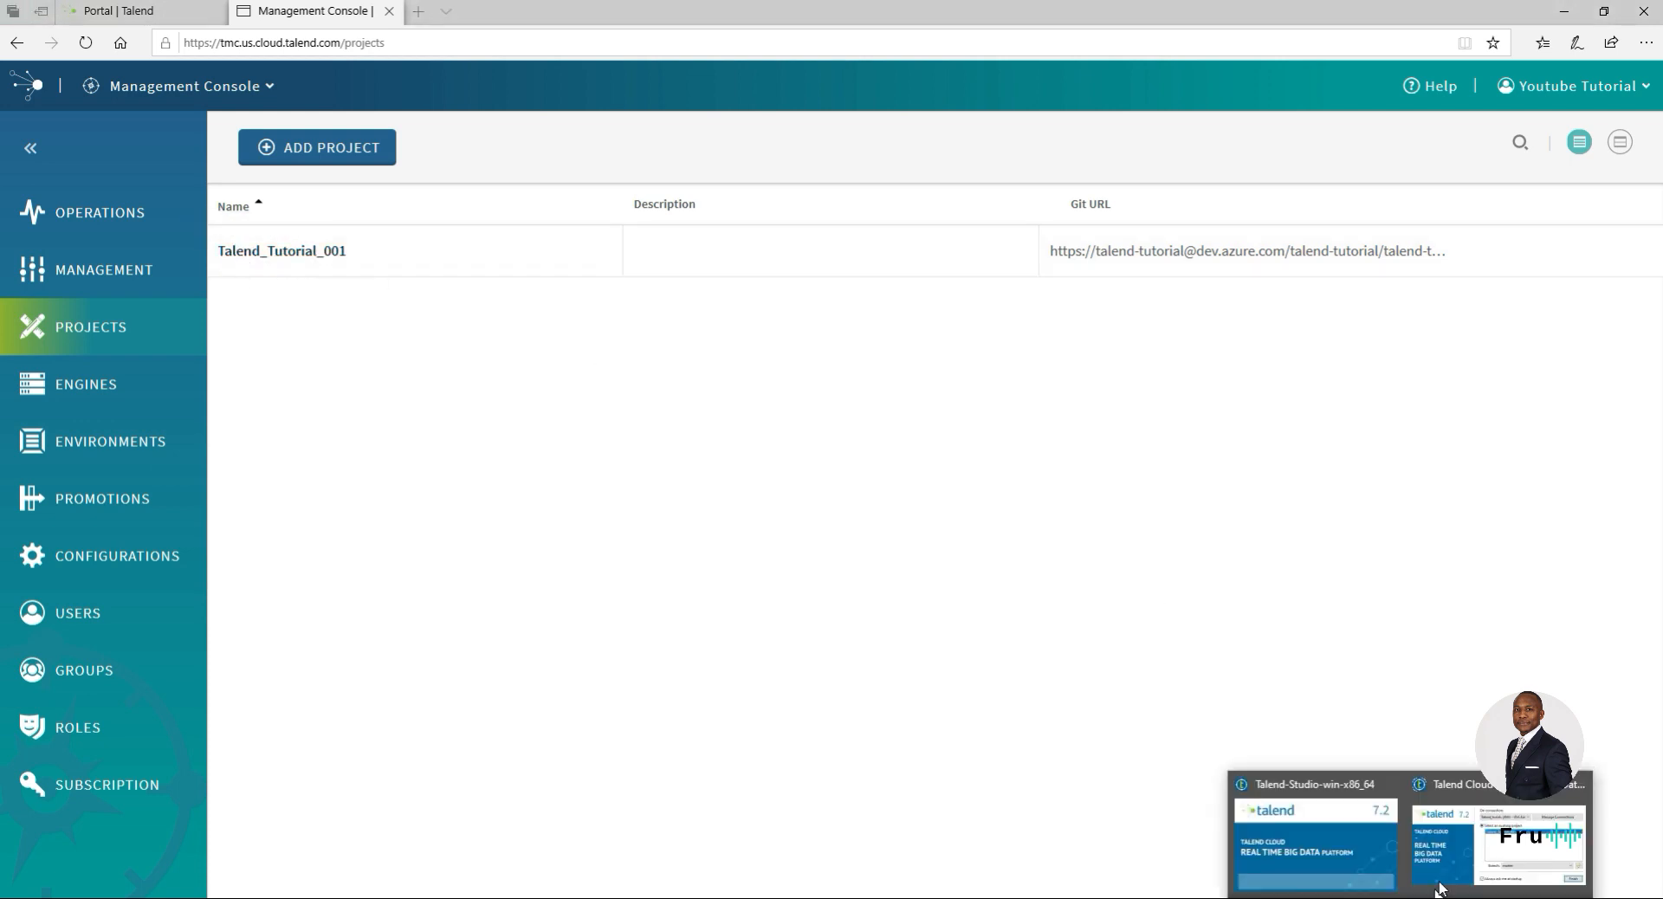
Switch to Talend Studio, open Talend_Tutorial_001 on the master branch despite the user libraries warning and allow firewall access for private networks.
left_click(1443, 866)
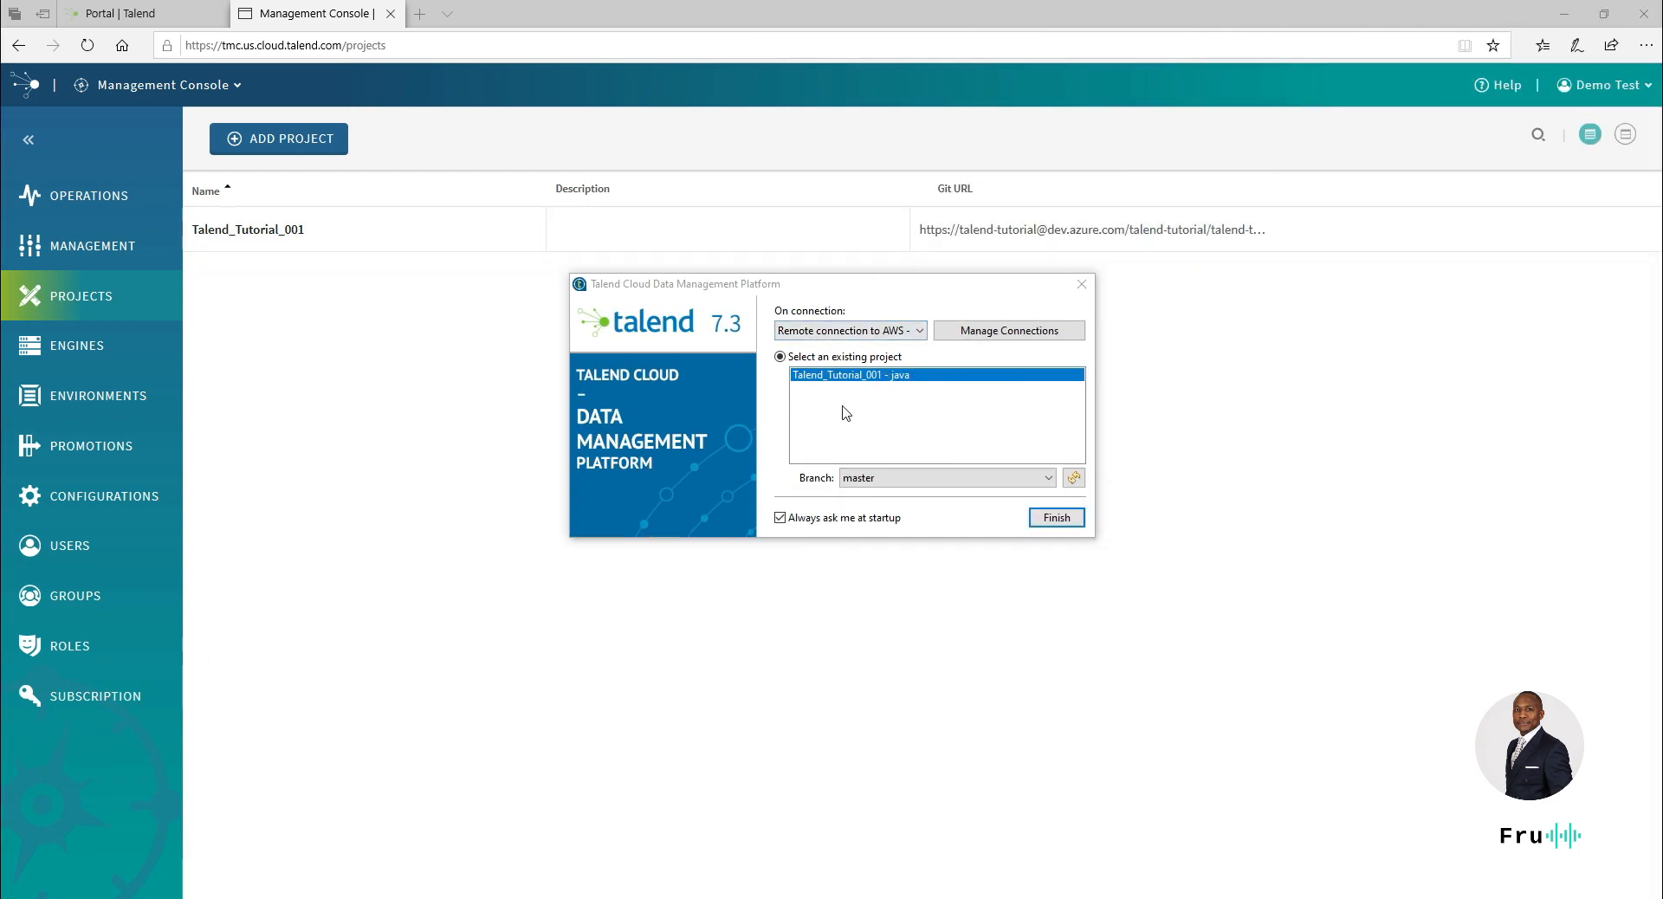
left_click(1064, 522)
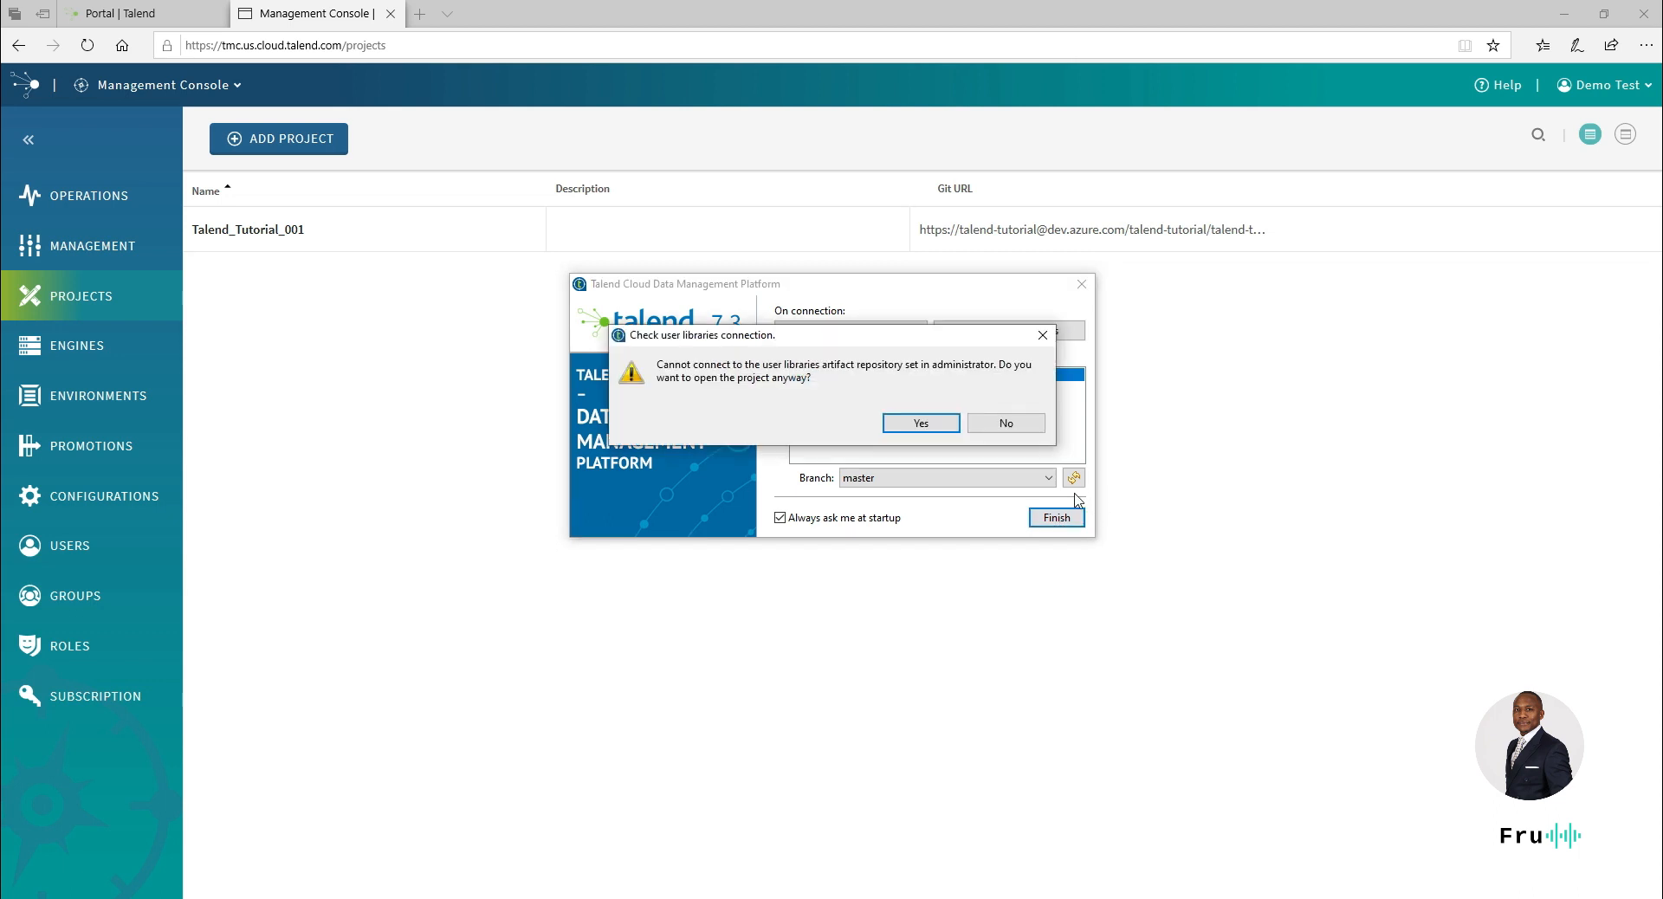
left_click(917, 423)
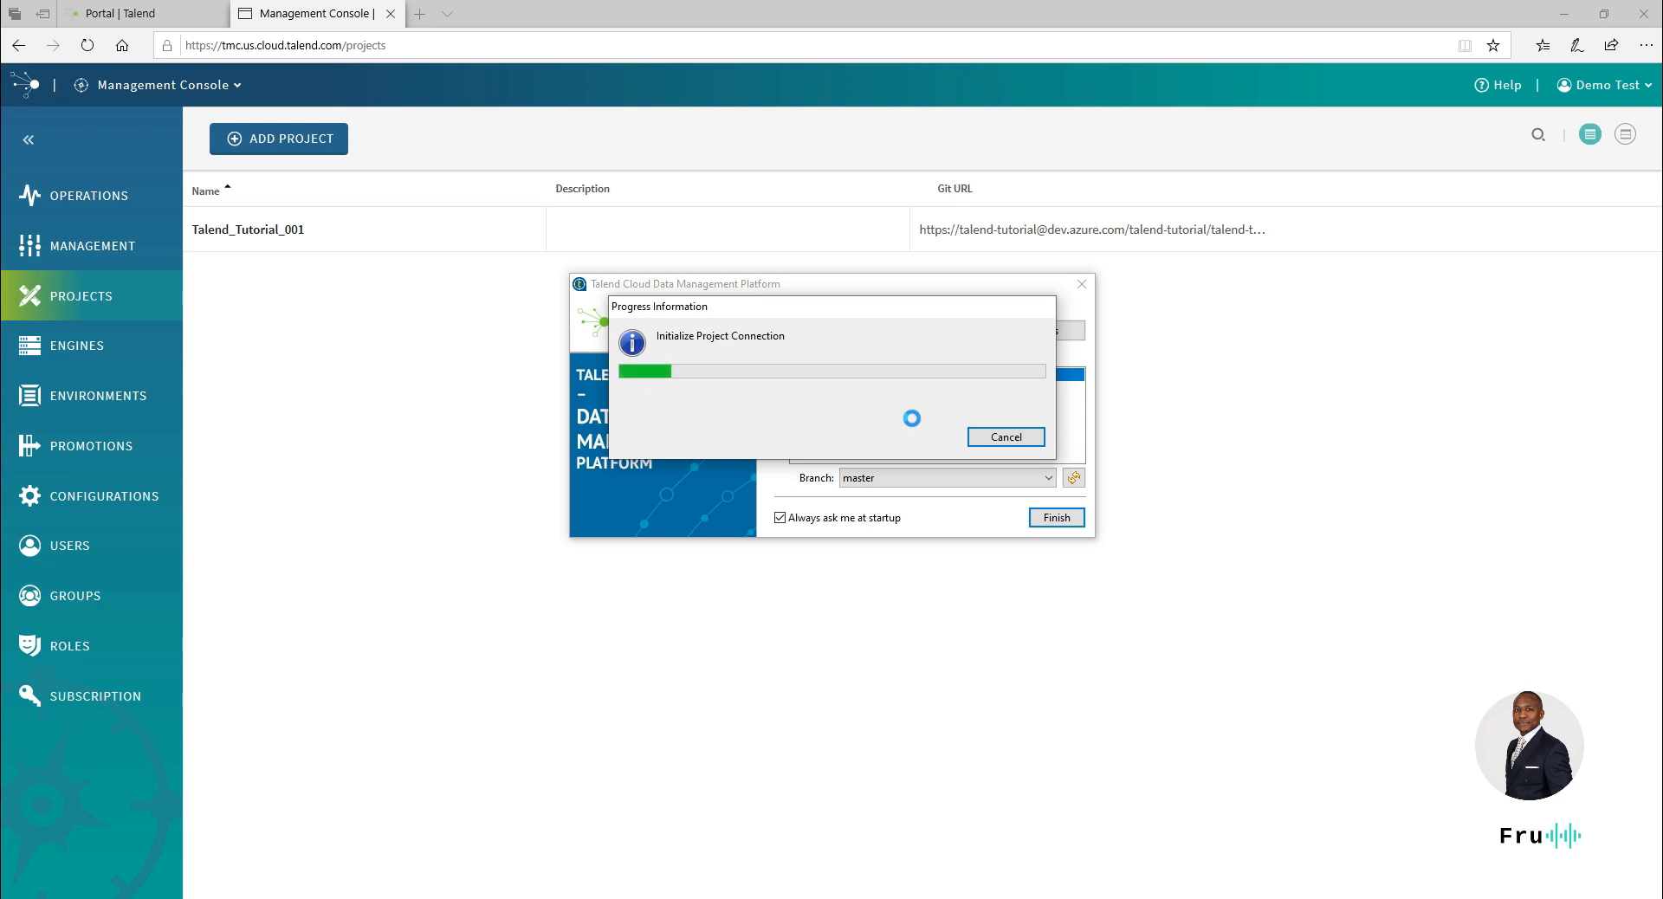
left_click(910, 406)
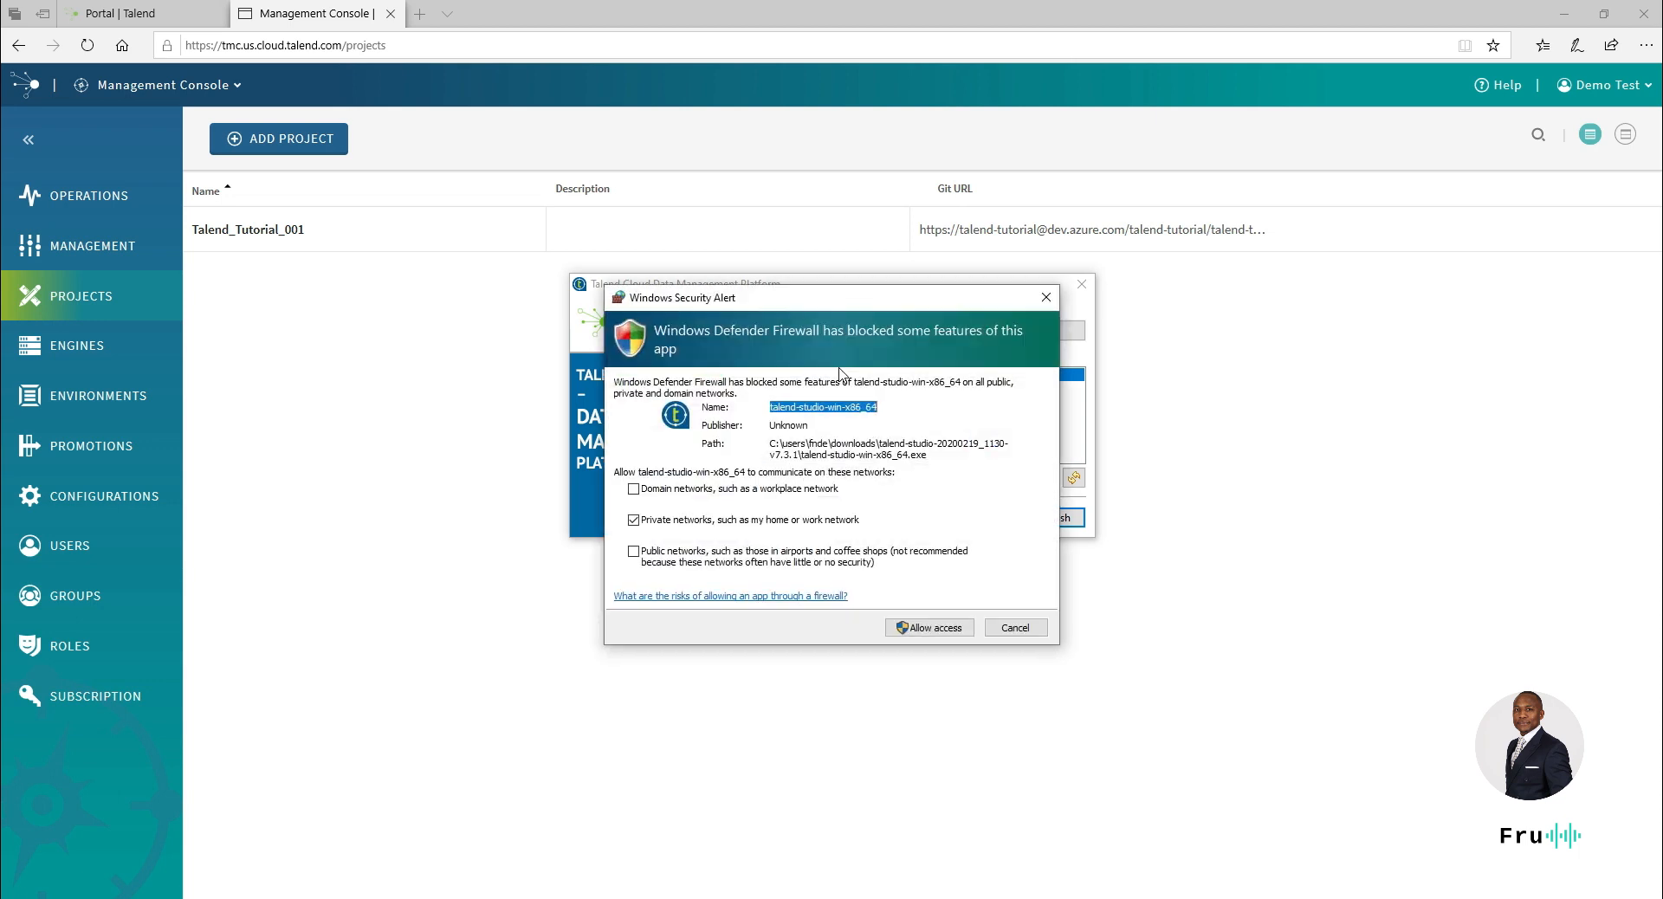
left_click(934, 625)
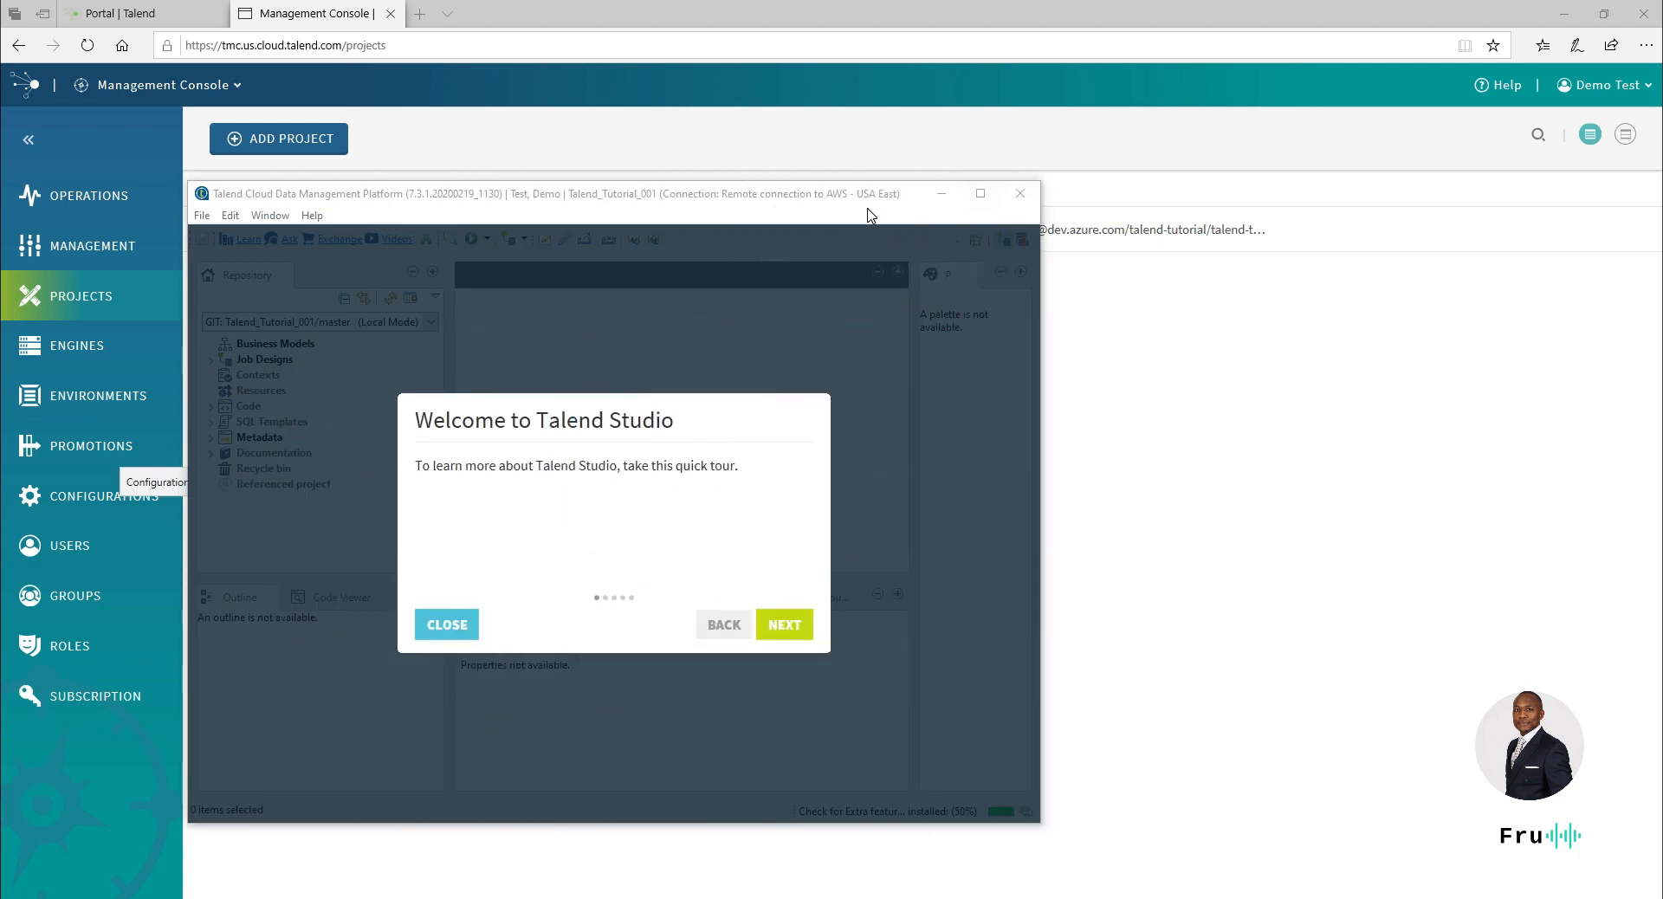
Maximize the Studio window and go through the welcome tour from Repository to Palette, ending with Let Me Try.
left_click(981, 193)
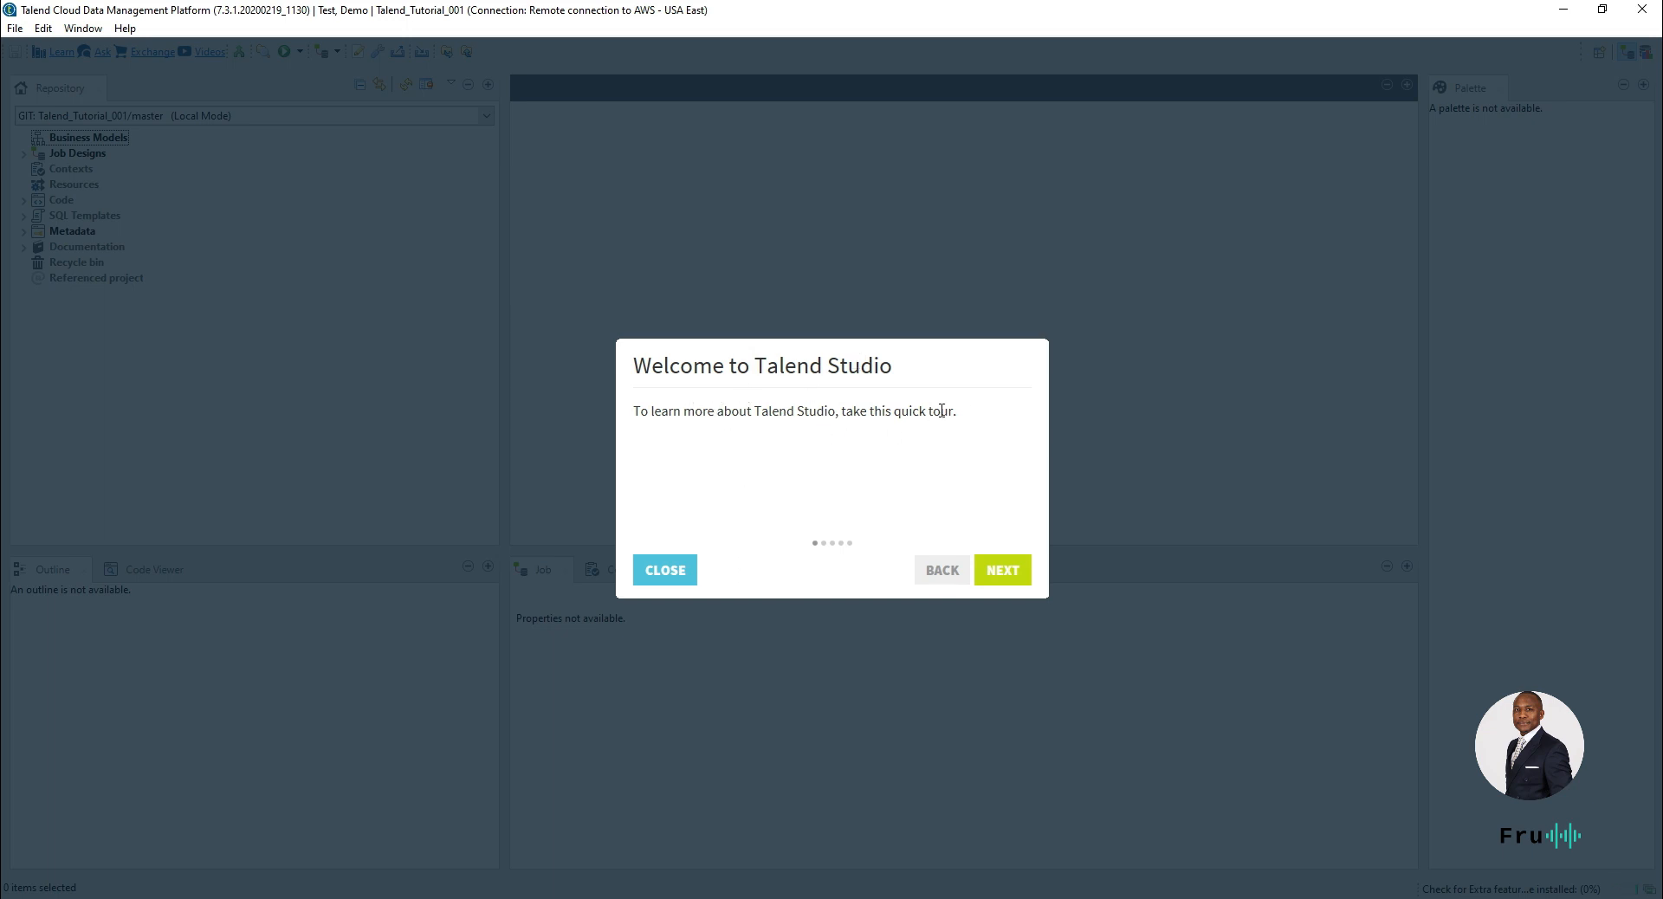
left_click(1015, 573)
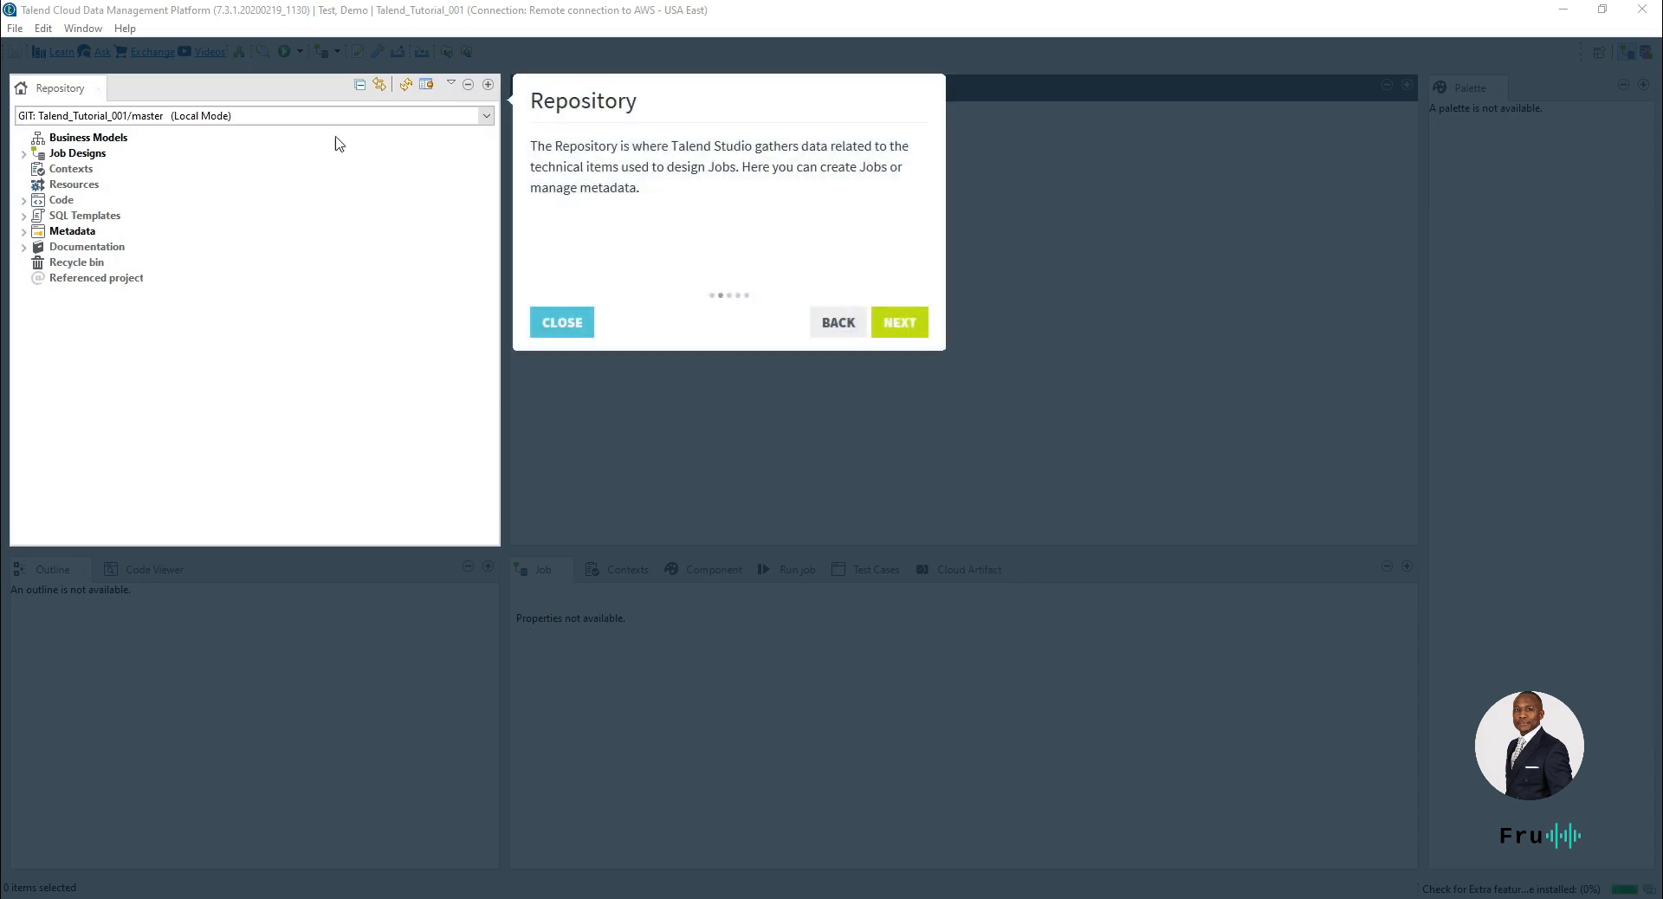
left_click(900, 322)
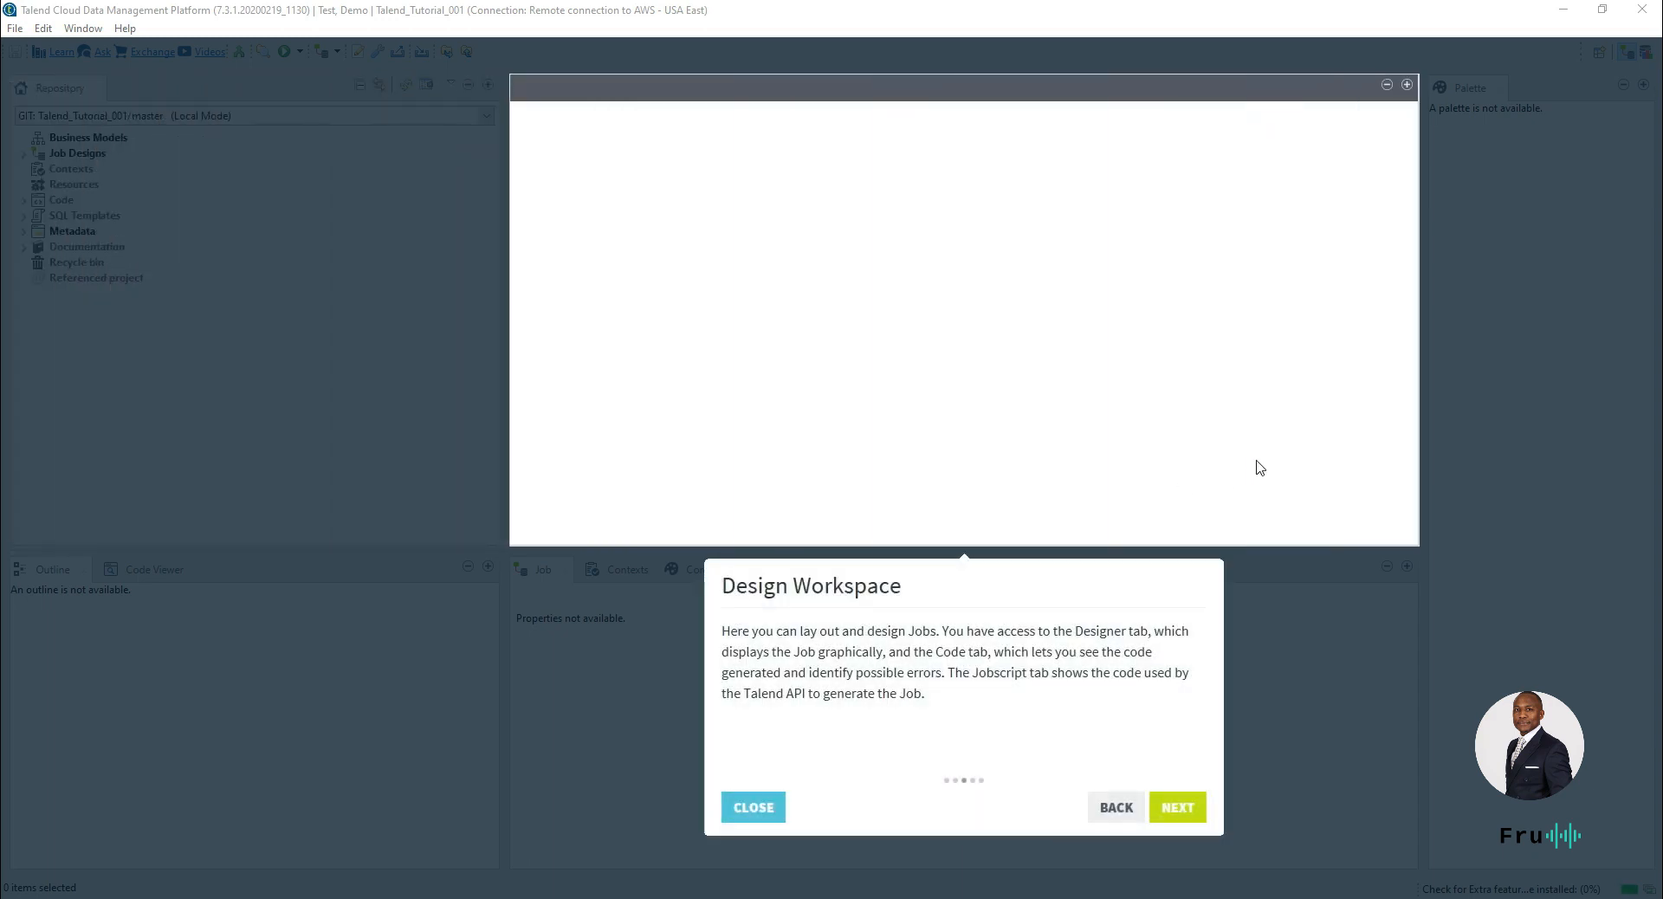
left_click(1188, 801)
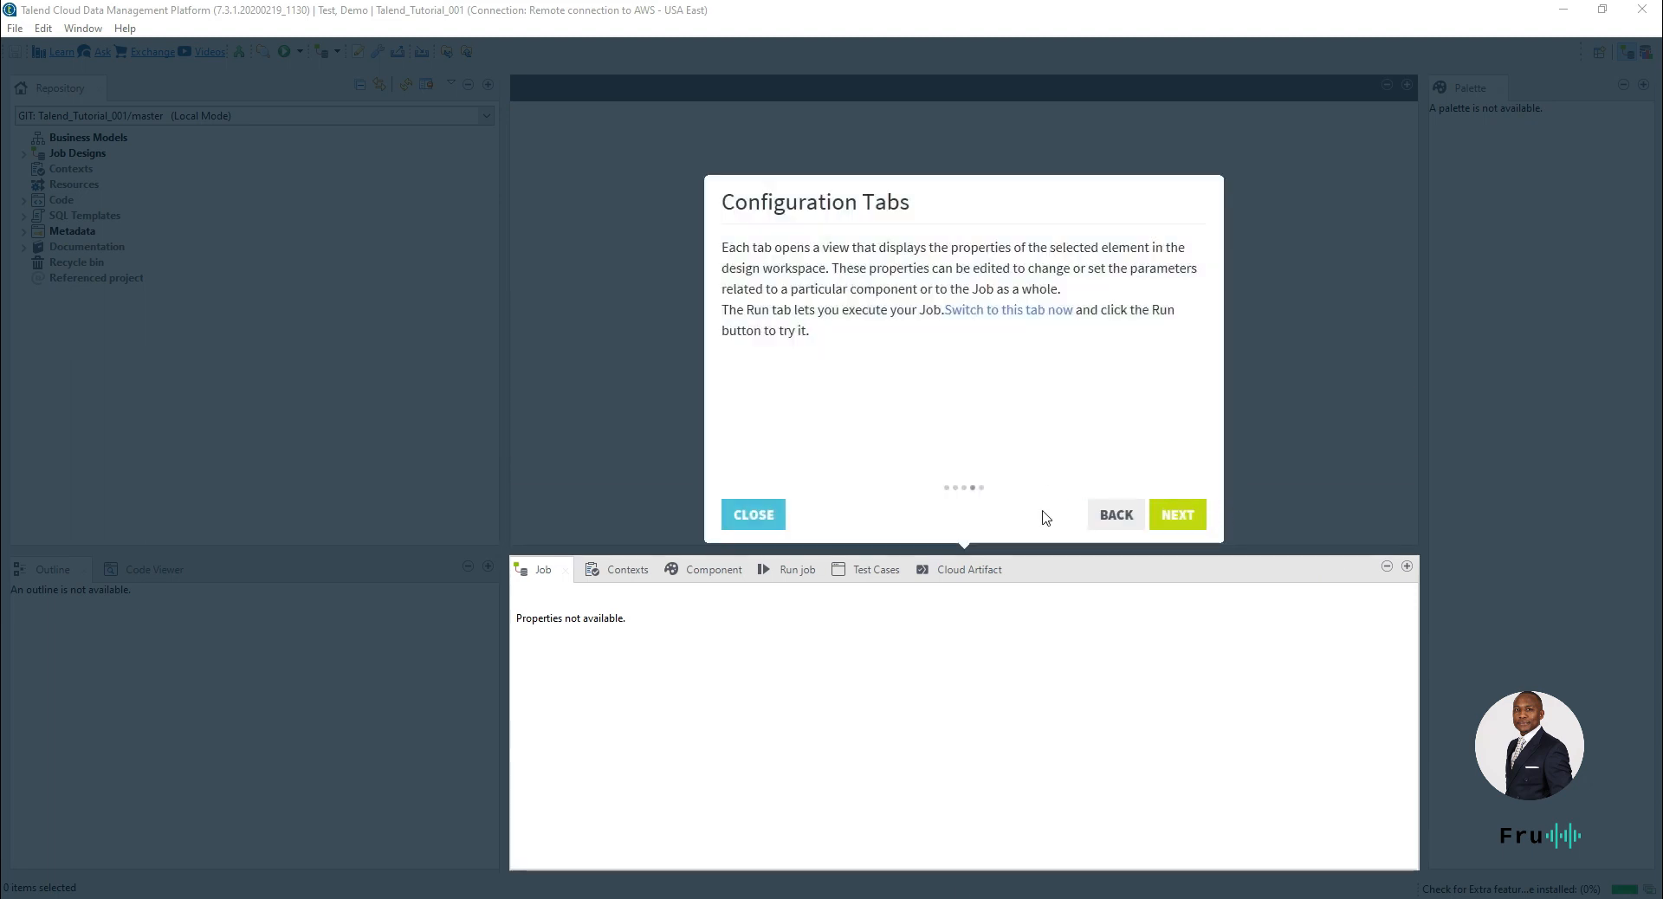
left_click(1178, 515)
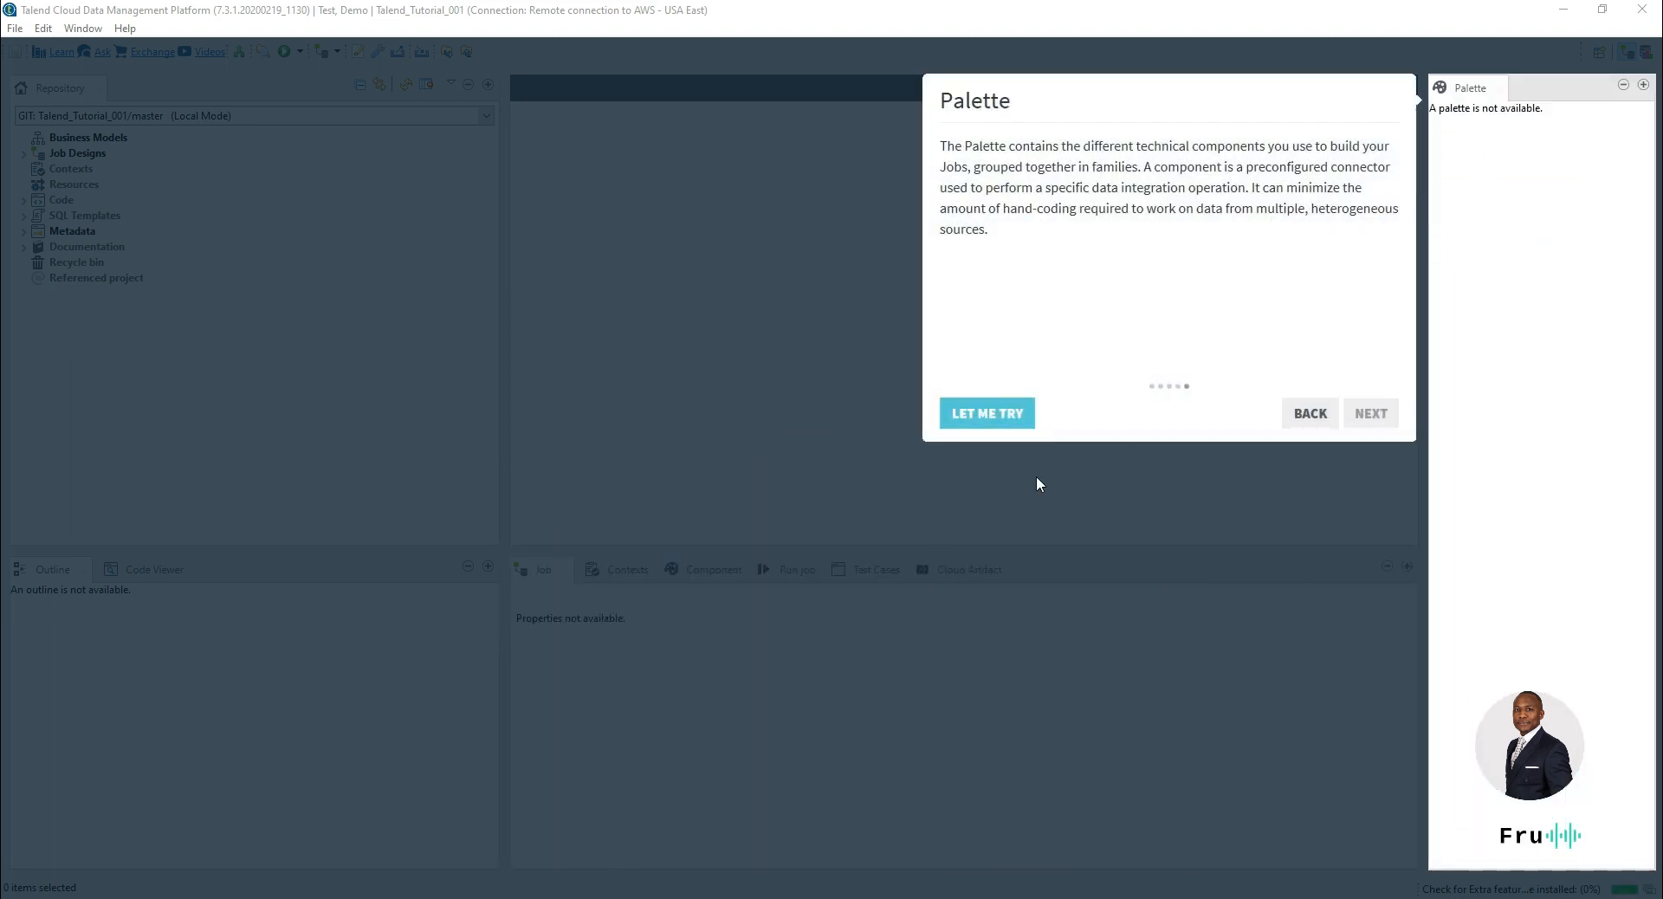
left_click(988, 413)
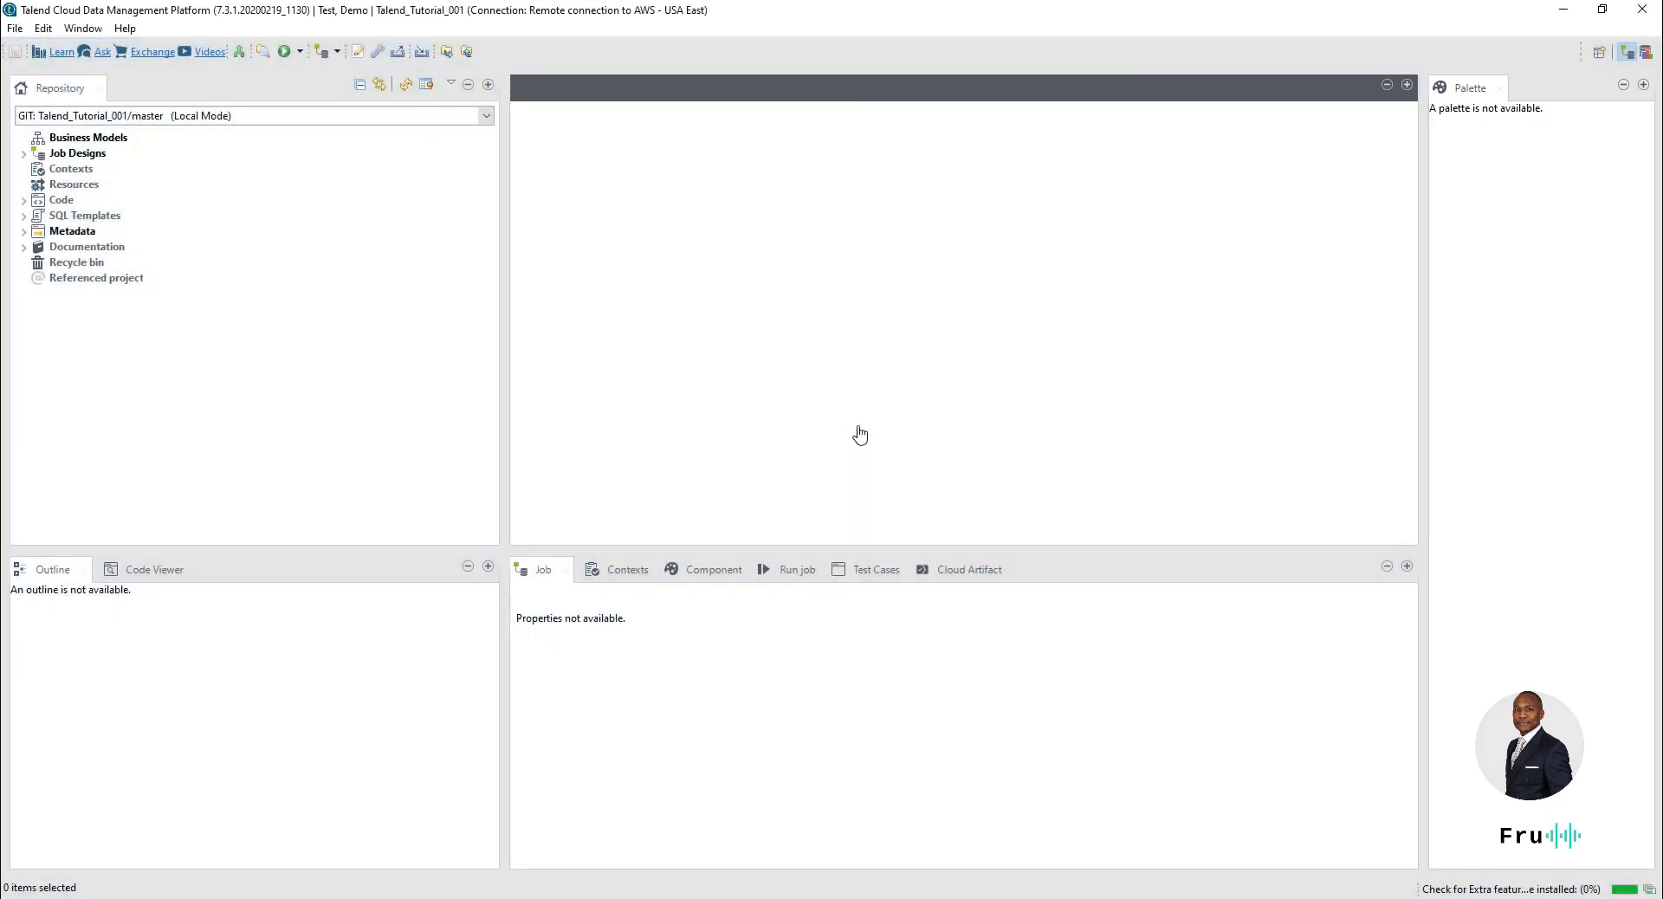
Narrow the Repository panel and install the Required third-party libraries package, accepting all of its licenses.
left_click_drag(508, 246, 270, 314)
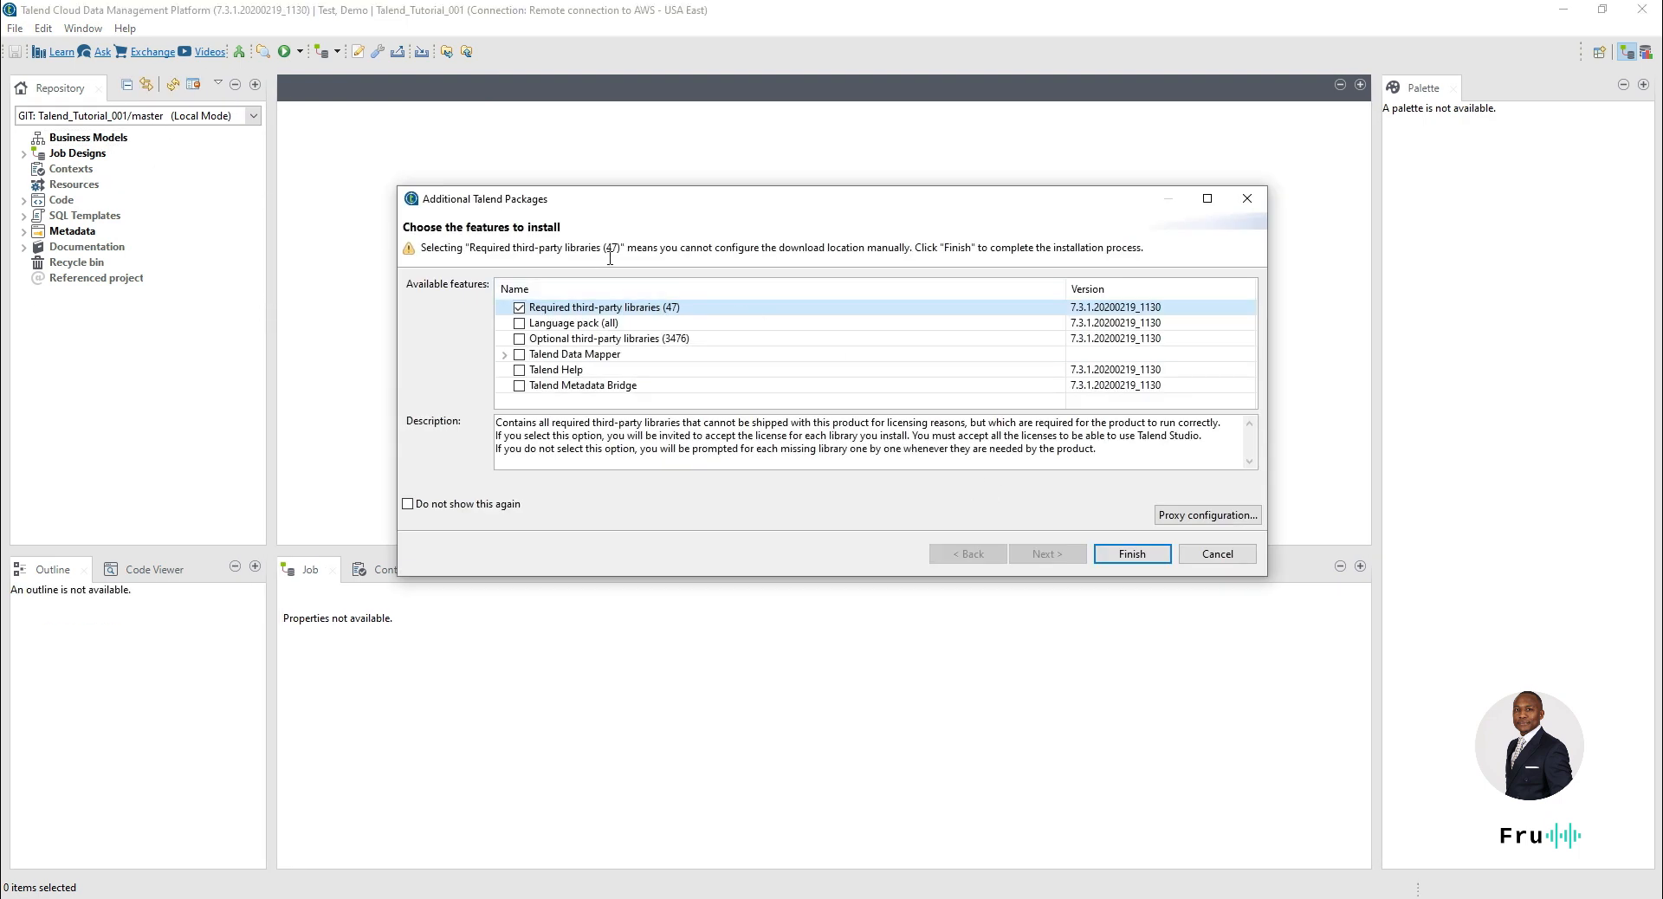
left_click_drag(652, 201, 616, 156)
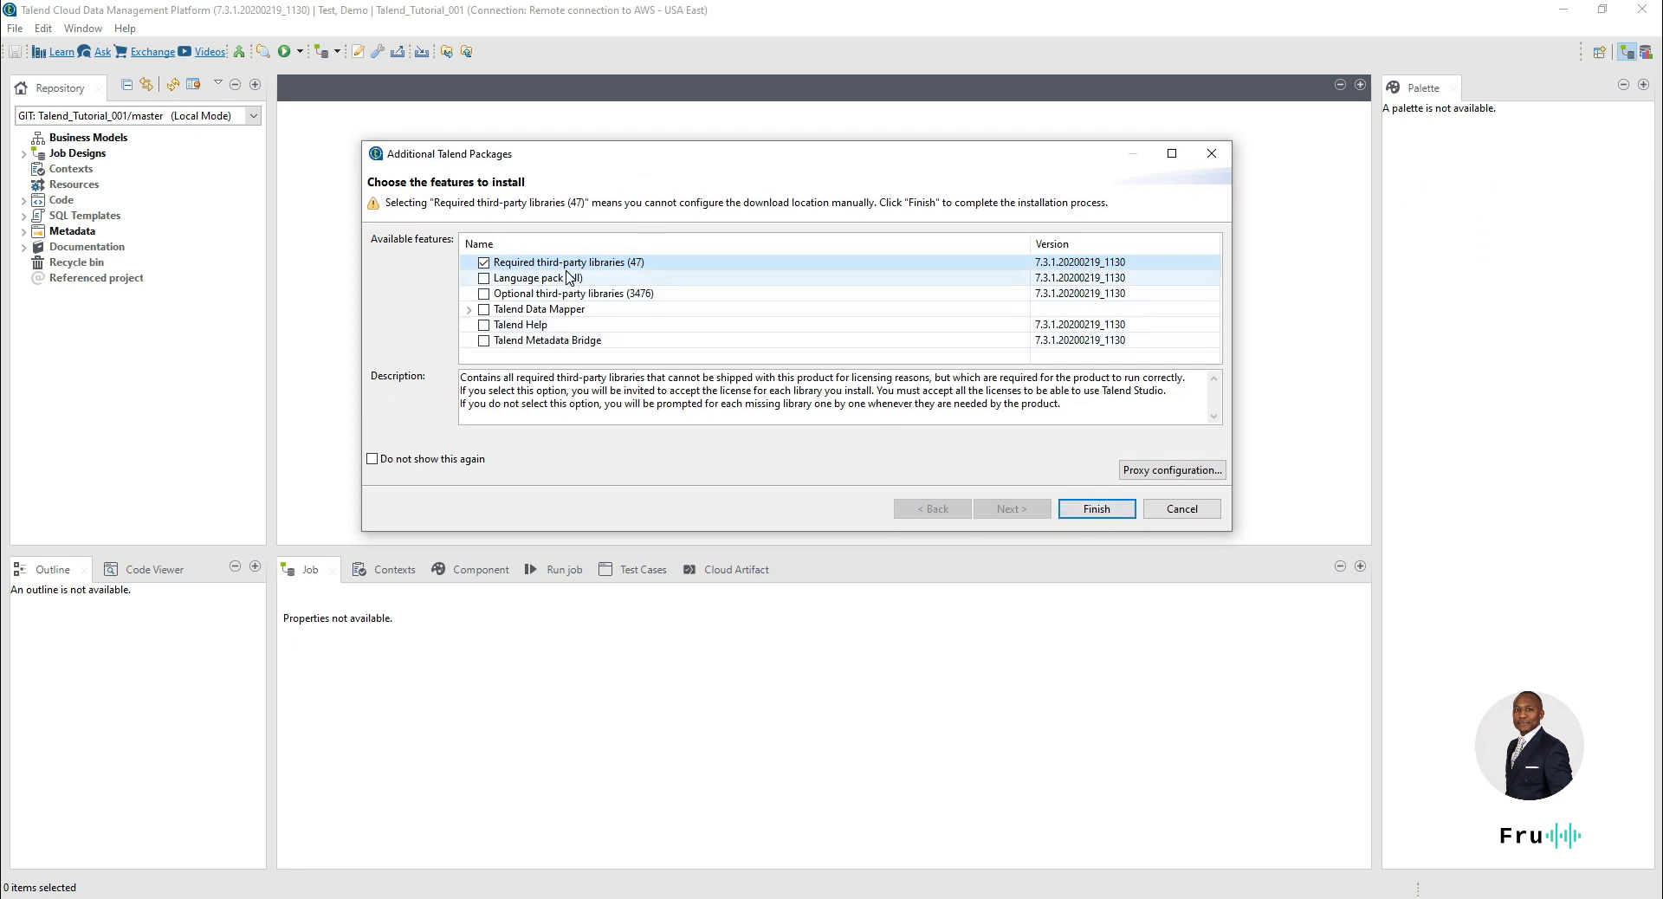
left_click(1105, 507)
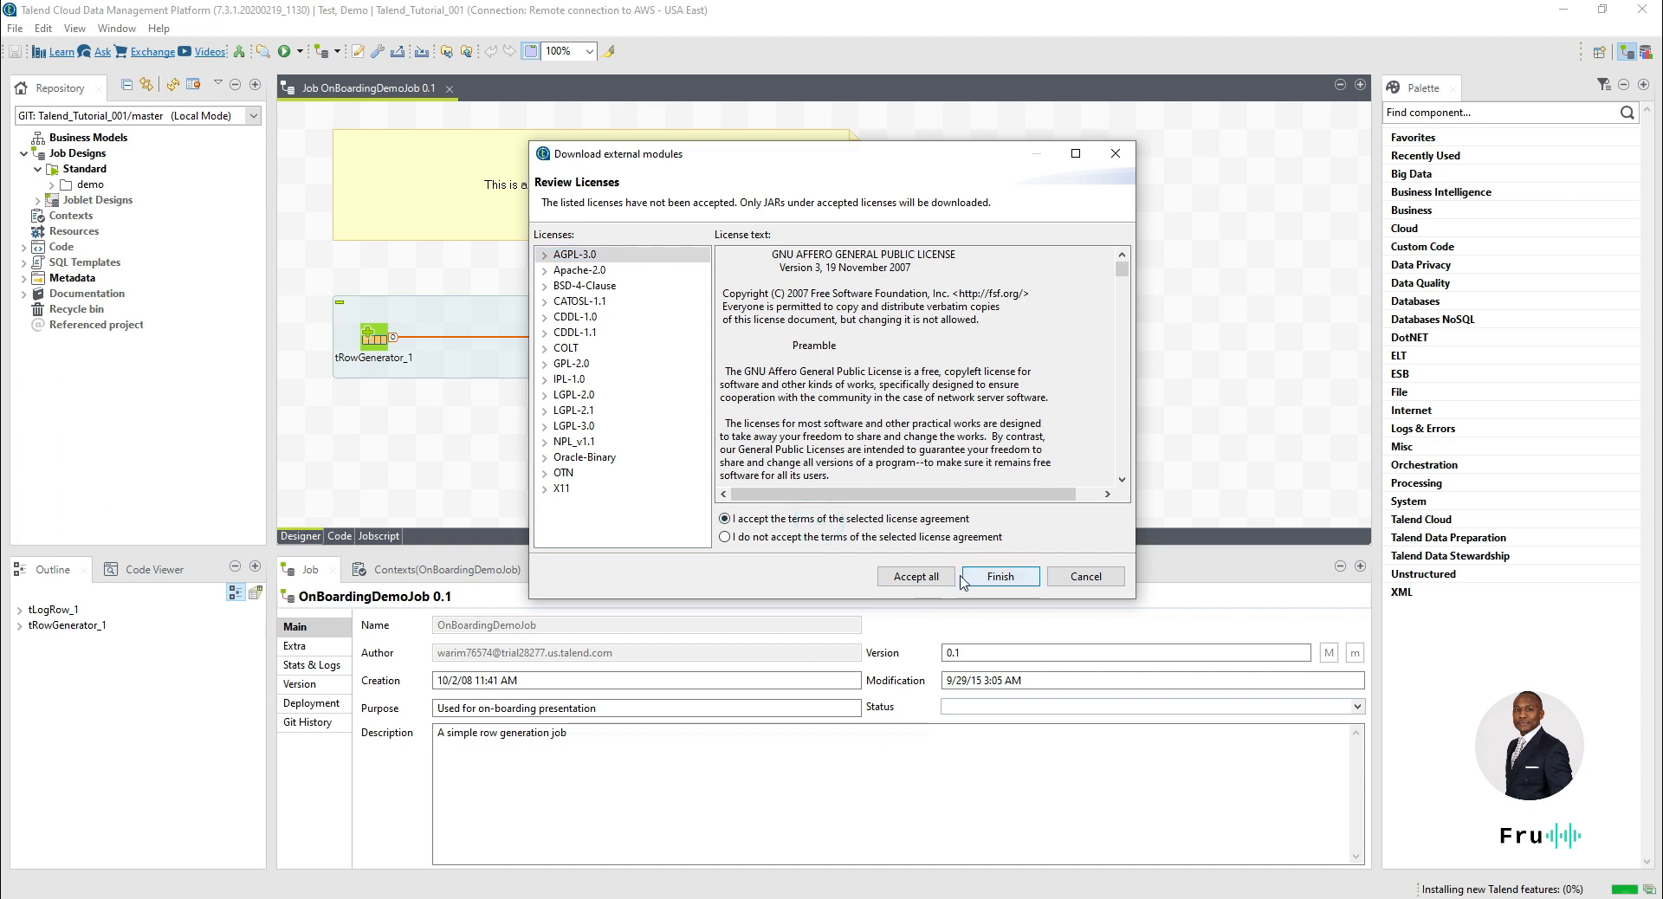
left_click(925, 573)
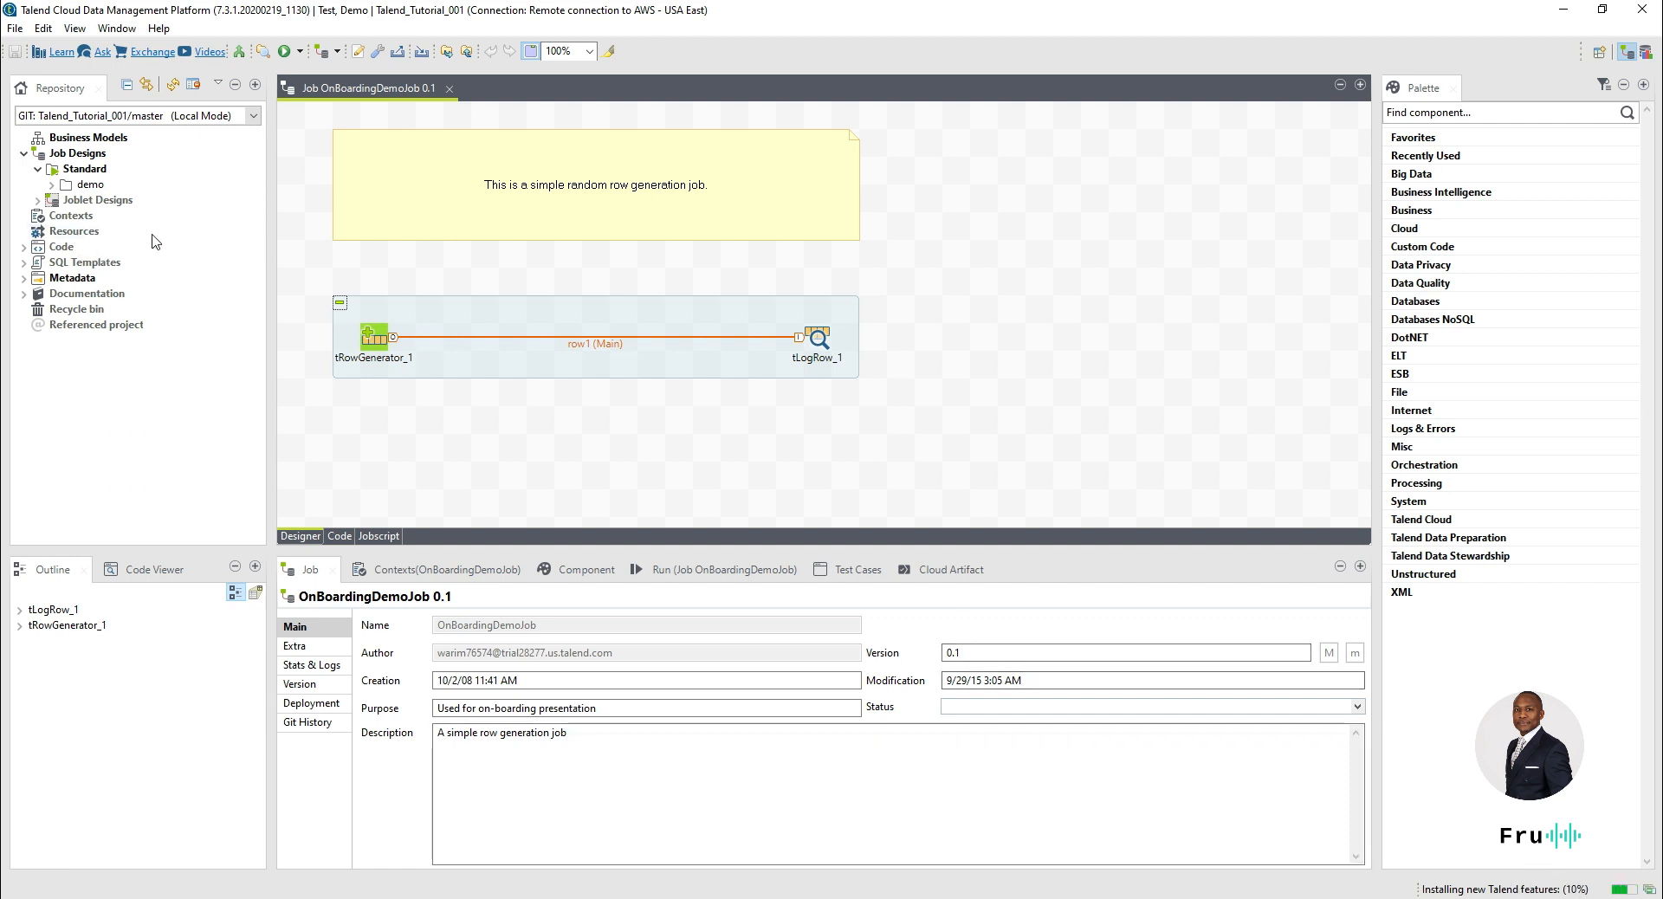
Expand the demo folder under the Standard job designs, close OnBoardingDemoJob 0.1 and reopen it from the Repository.
left_click_drag(269, 248, 232, 248)
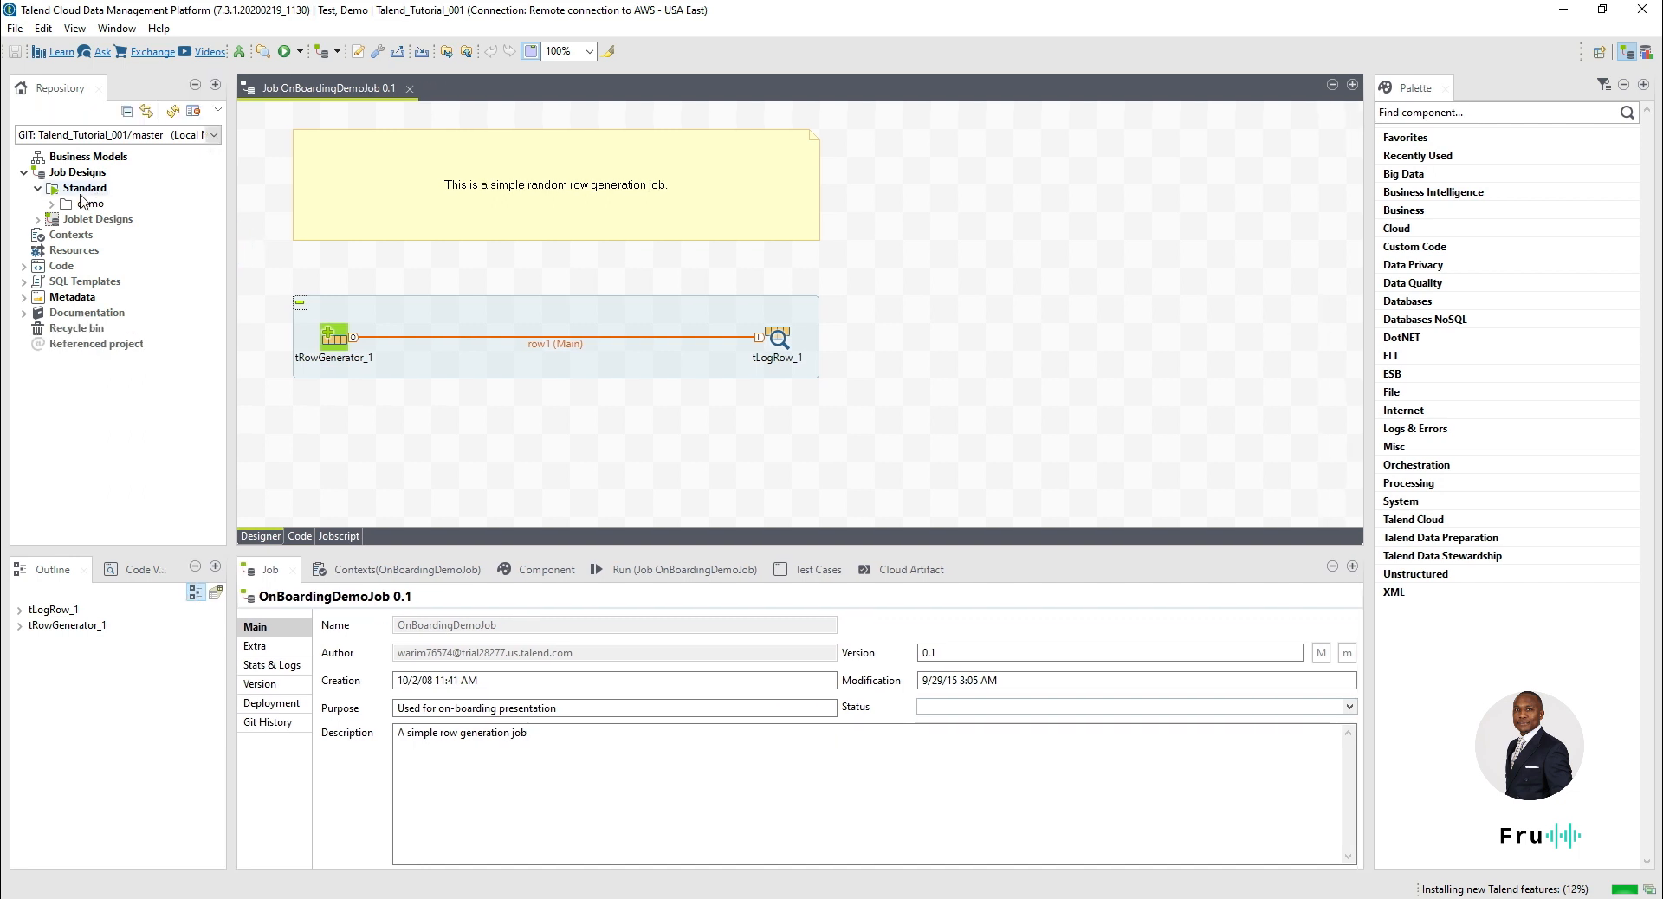
left_click(52, 204)
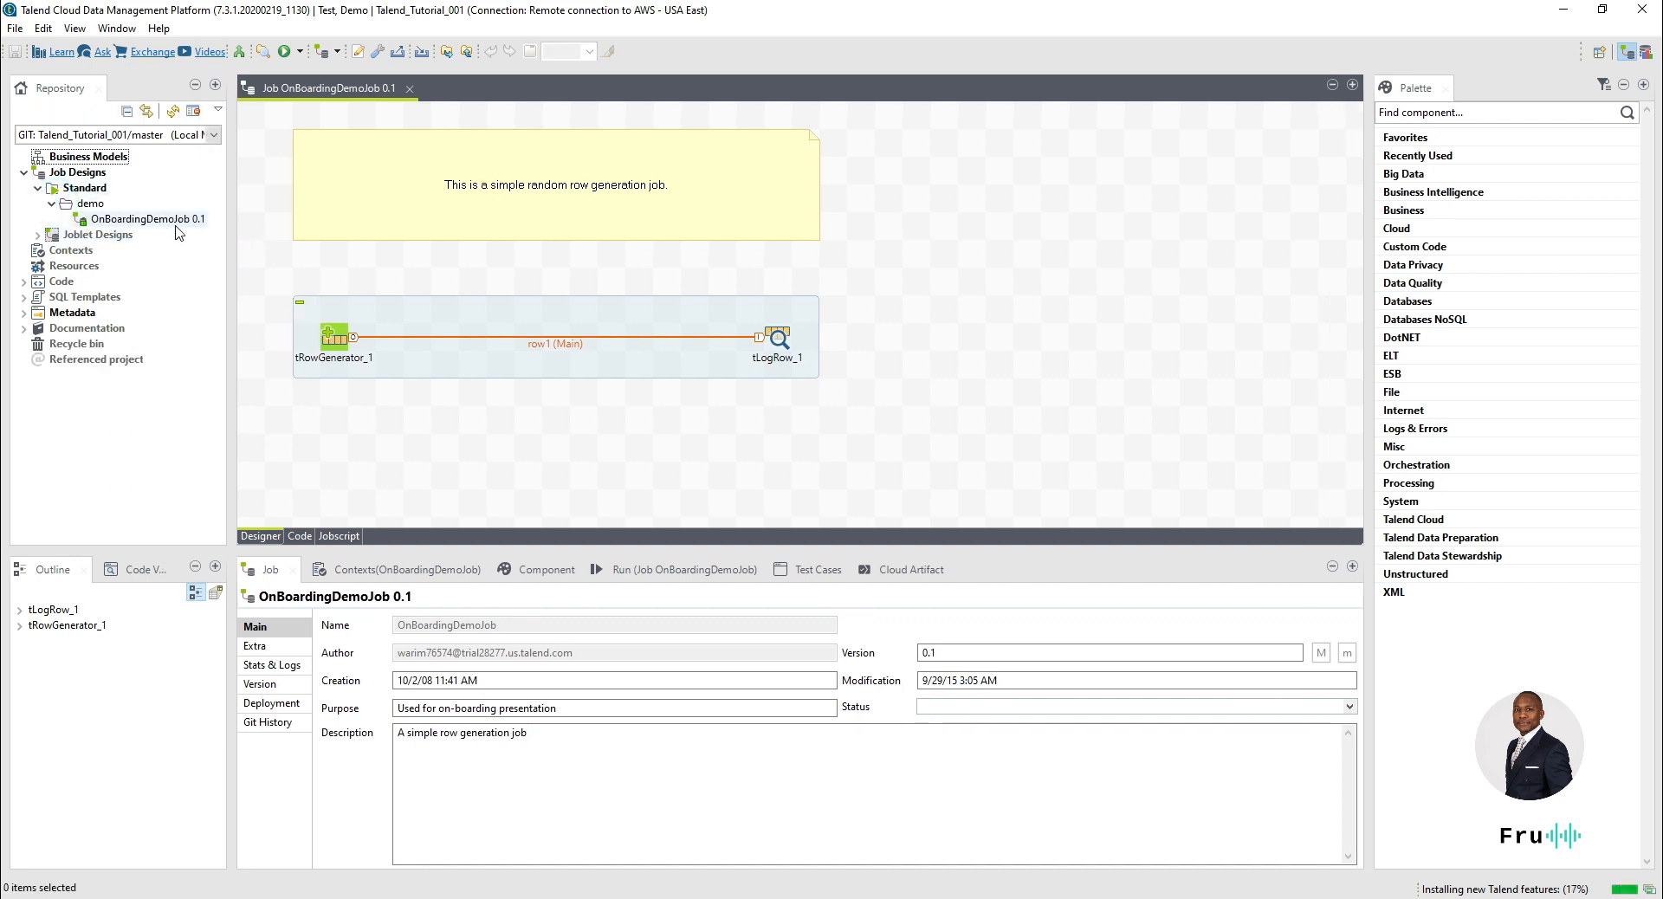
left_click(409, 89)
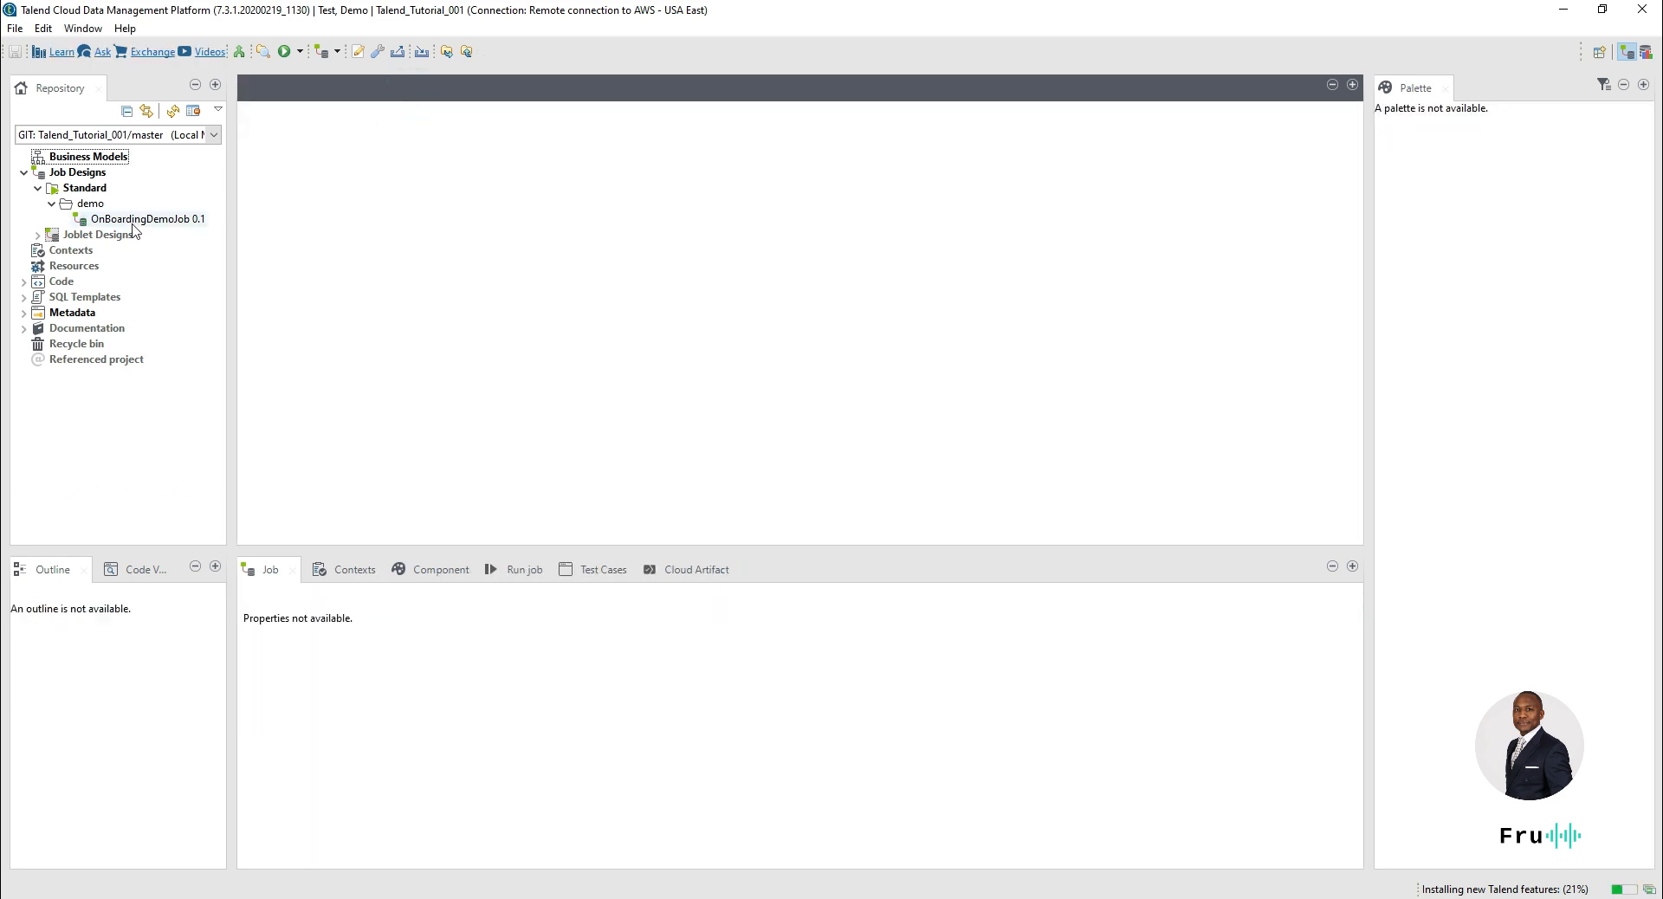
left_click(113, 221)
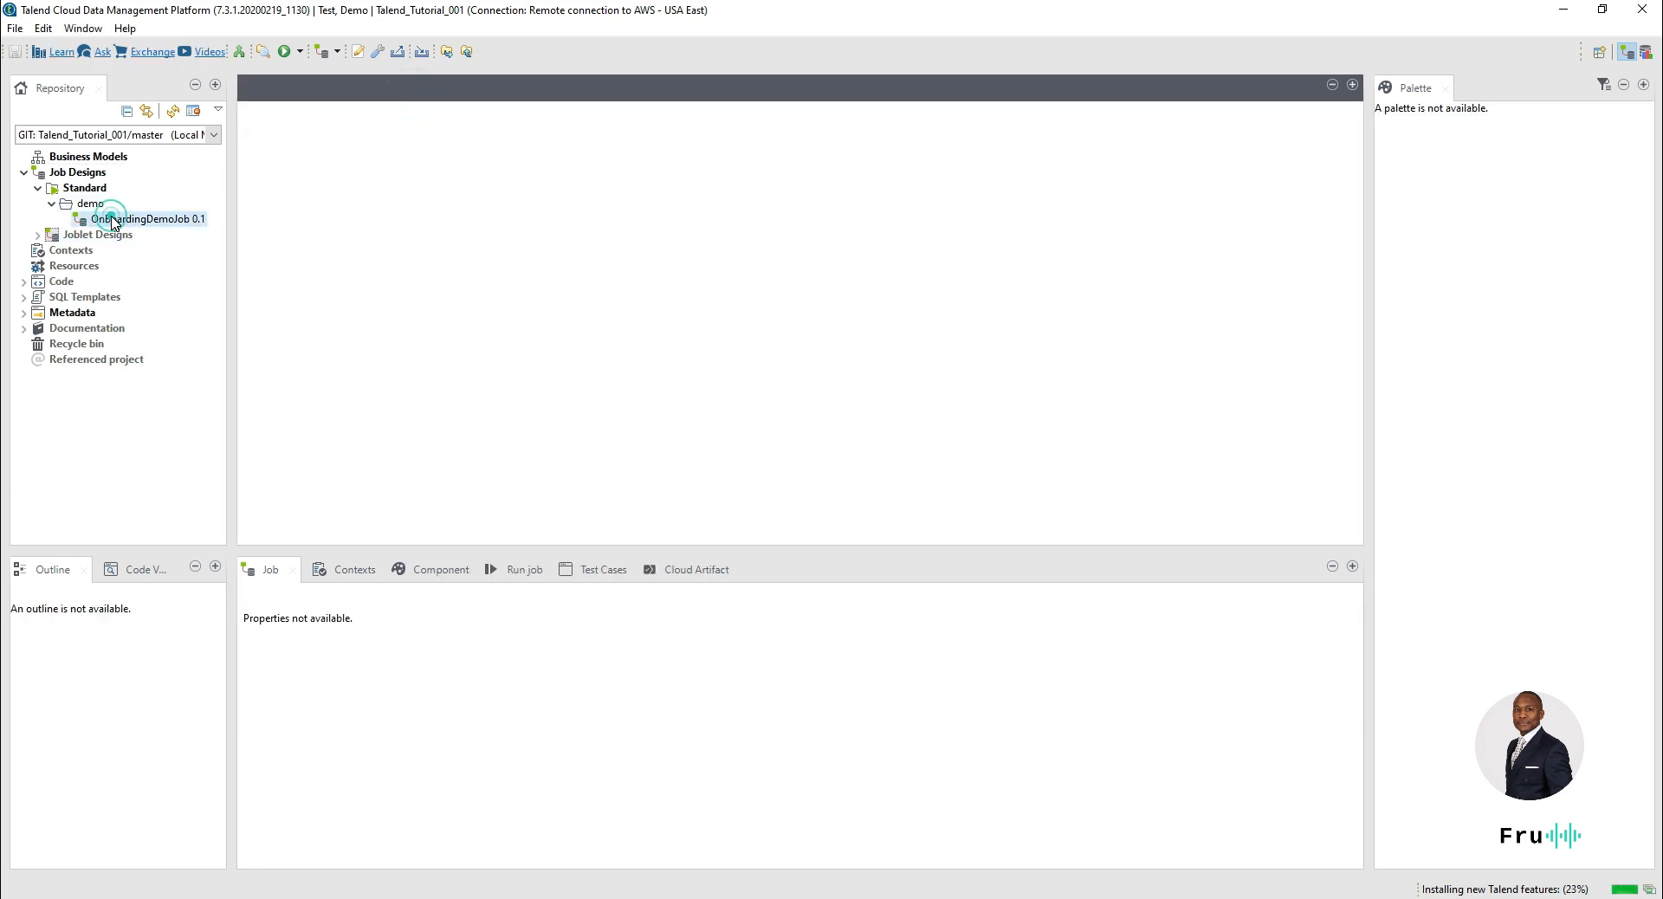
double_click(113, 221)
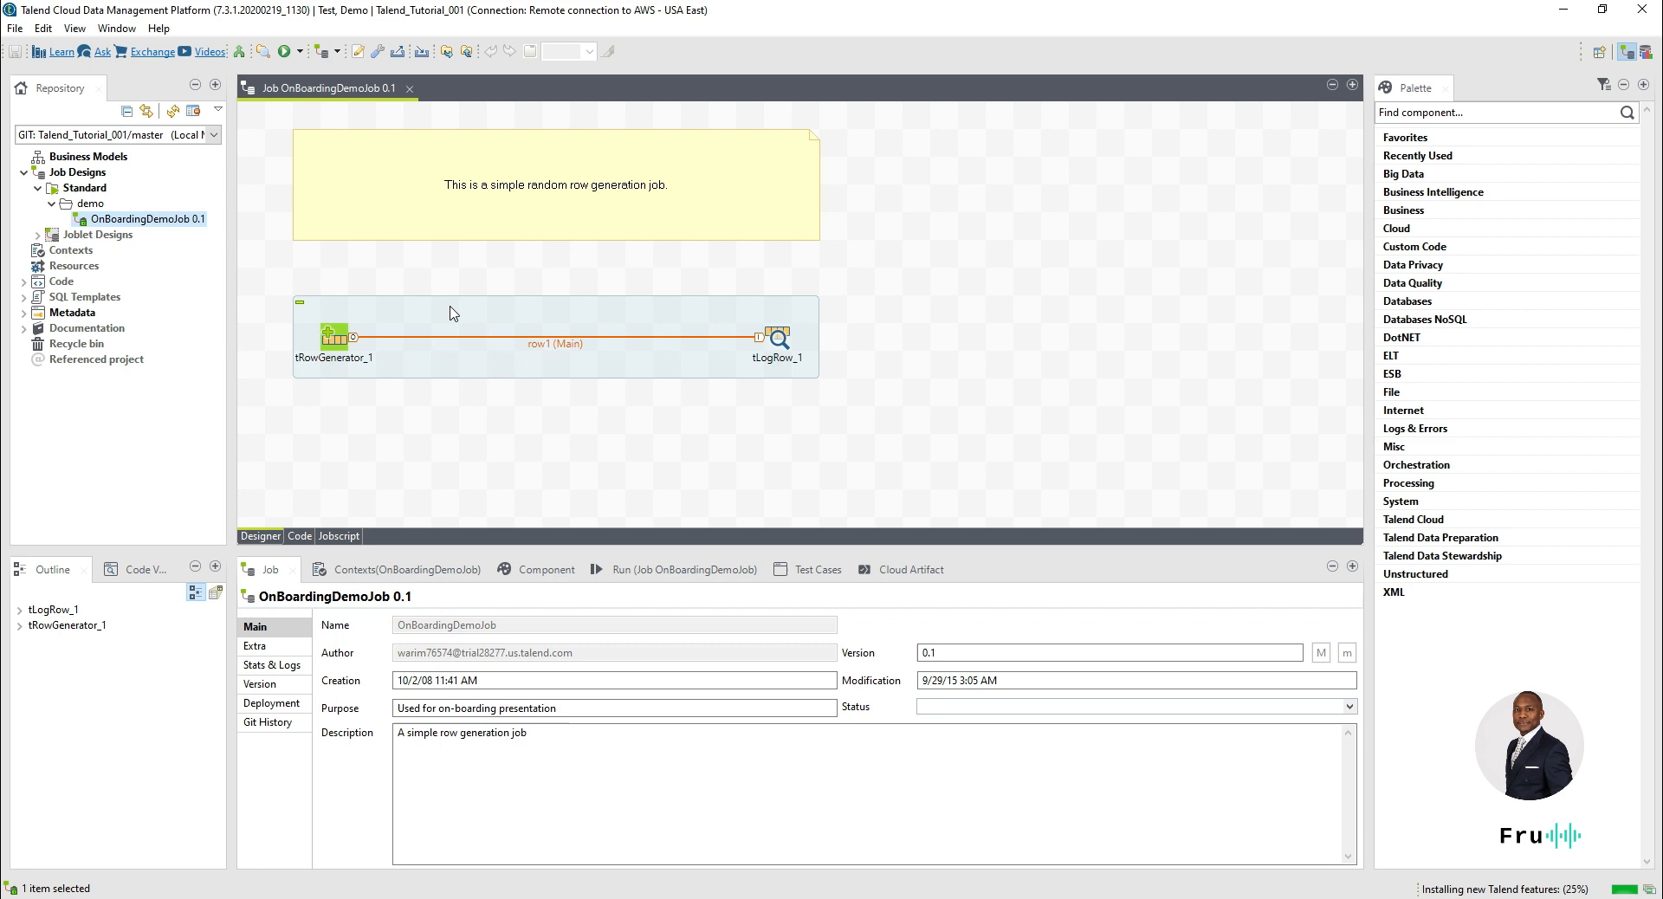
Move the tRowGenerator_1 to tLogRow_1 subjob closer to the yellow note and review the project's Git branch options.
left_click_drag(436, 324, 464, 295)
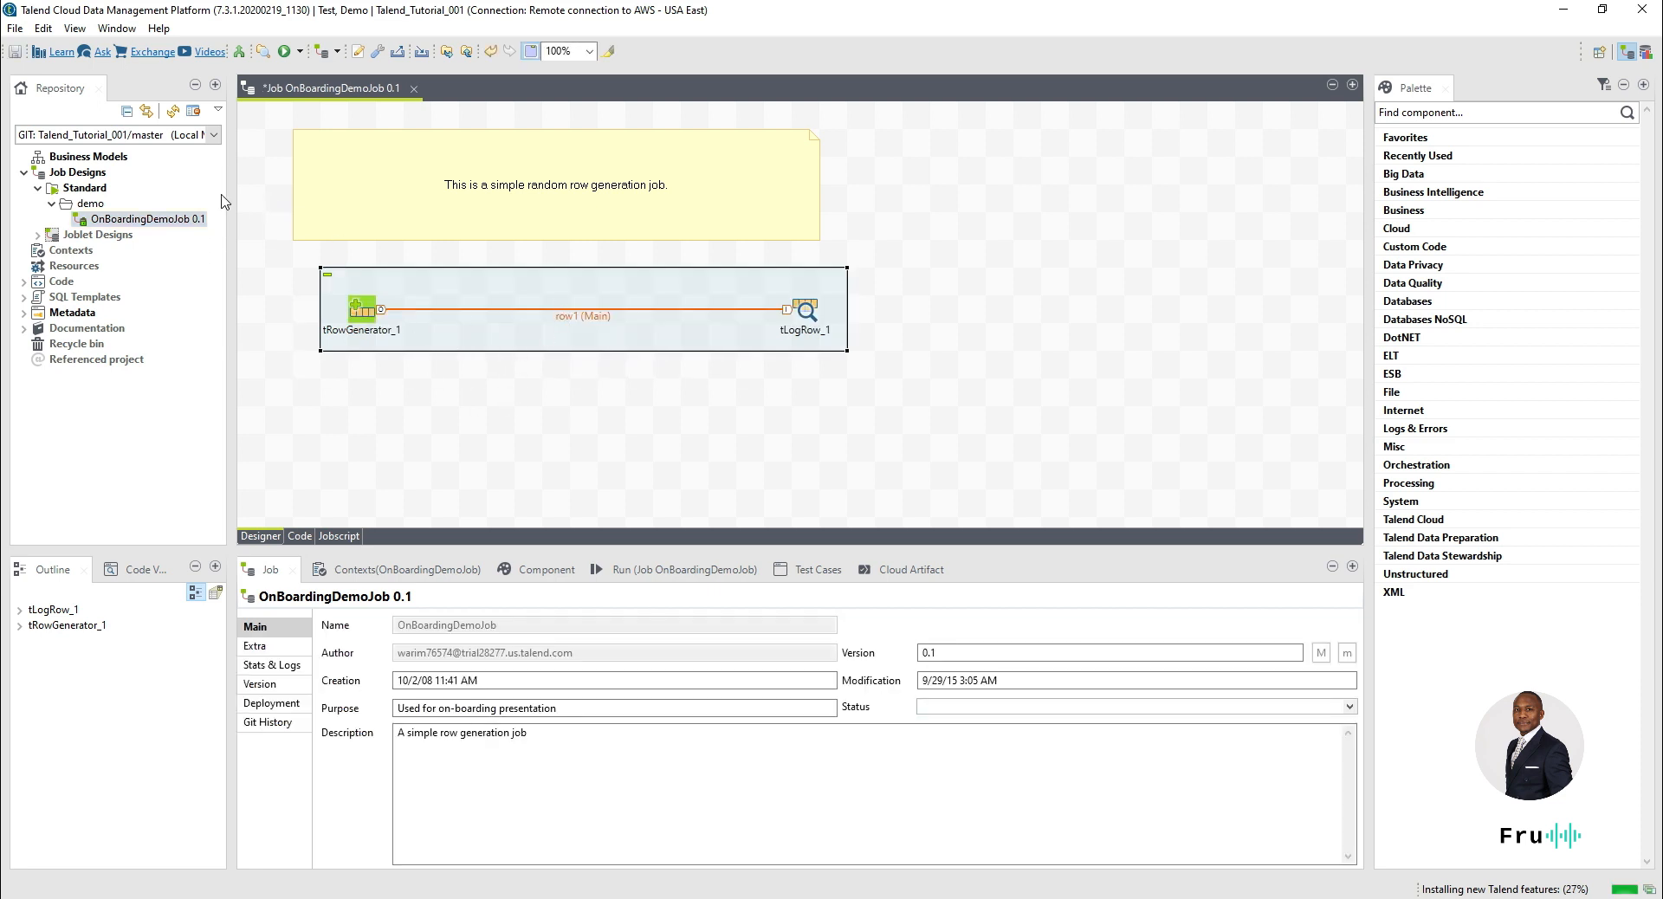
left_click(213, 134)
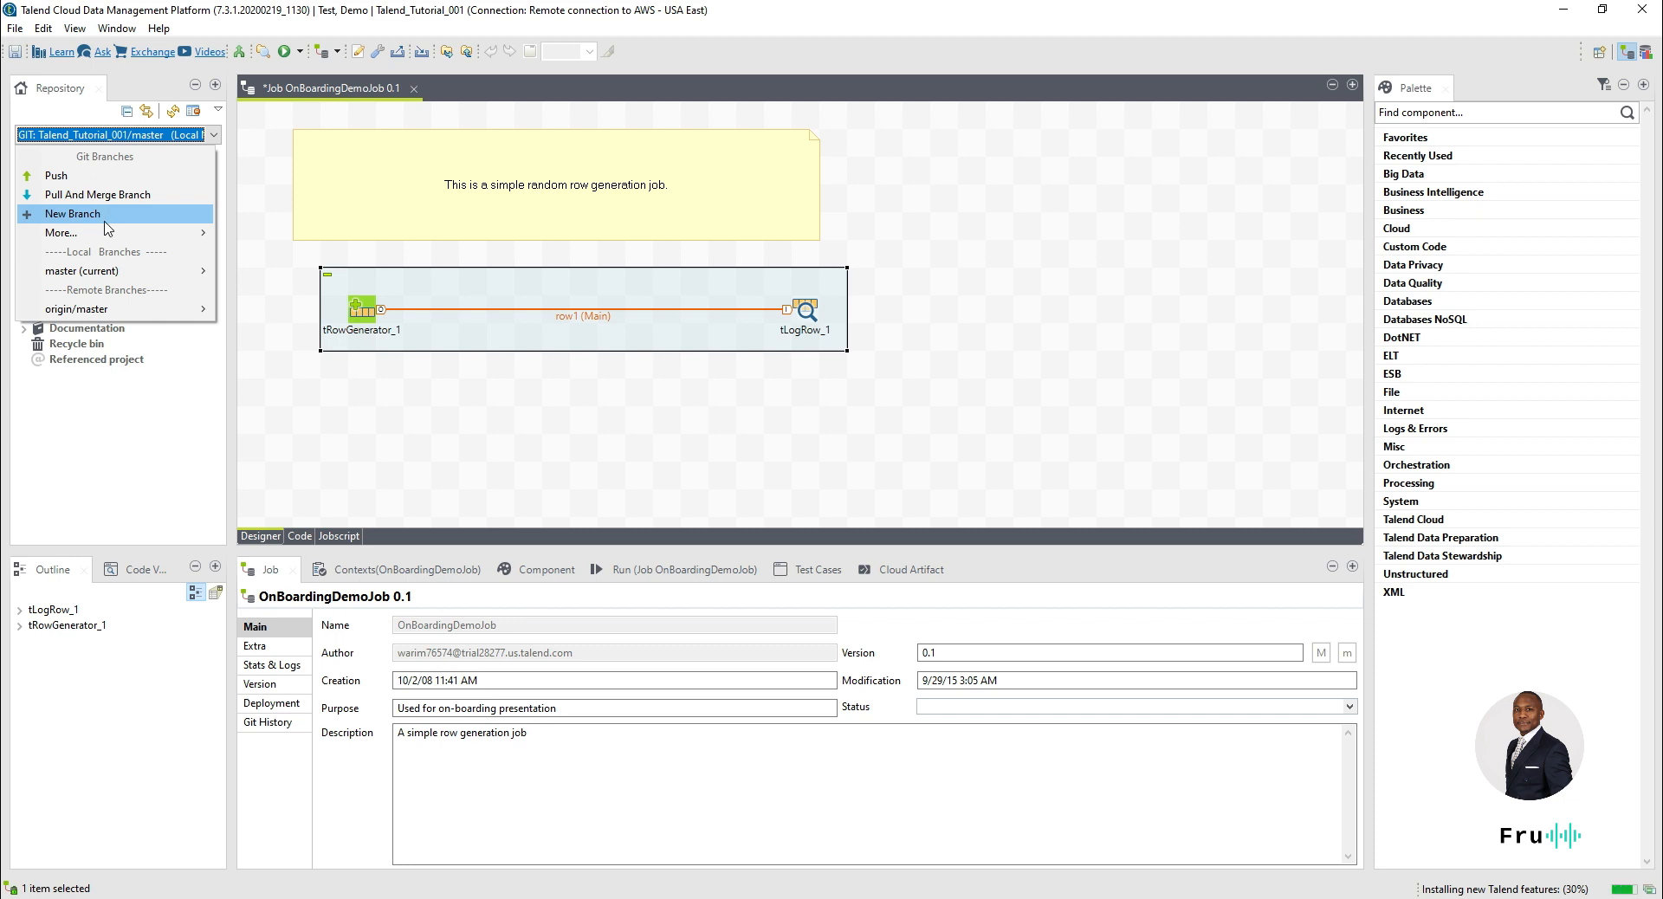
left_click(604, 398)
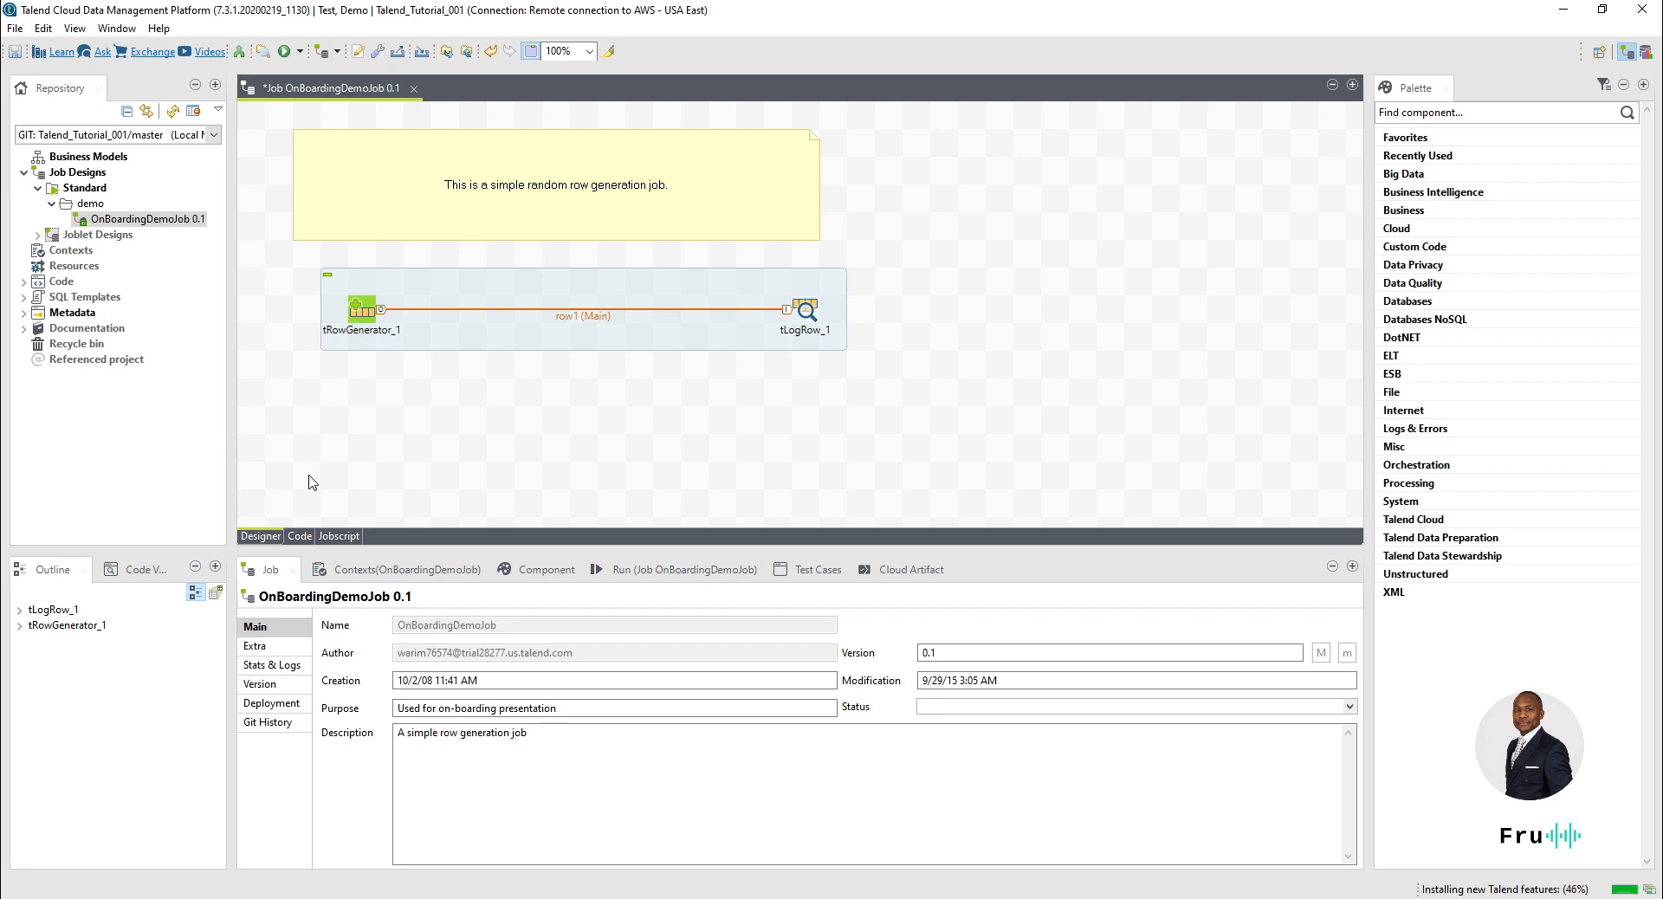
Review the generated Java code of OnBoardingDemoJob 0.1 and close the job, saving its changes.
left_click(300, 537)
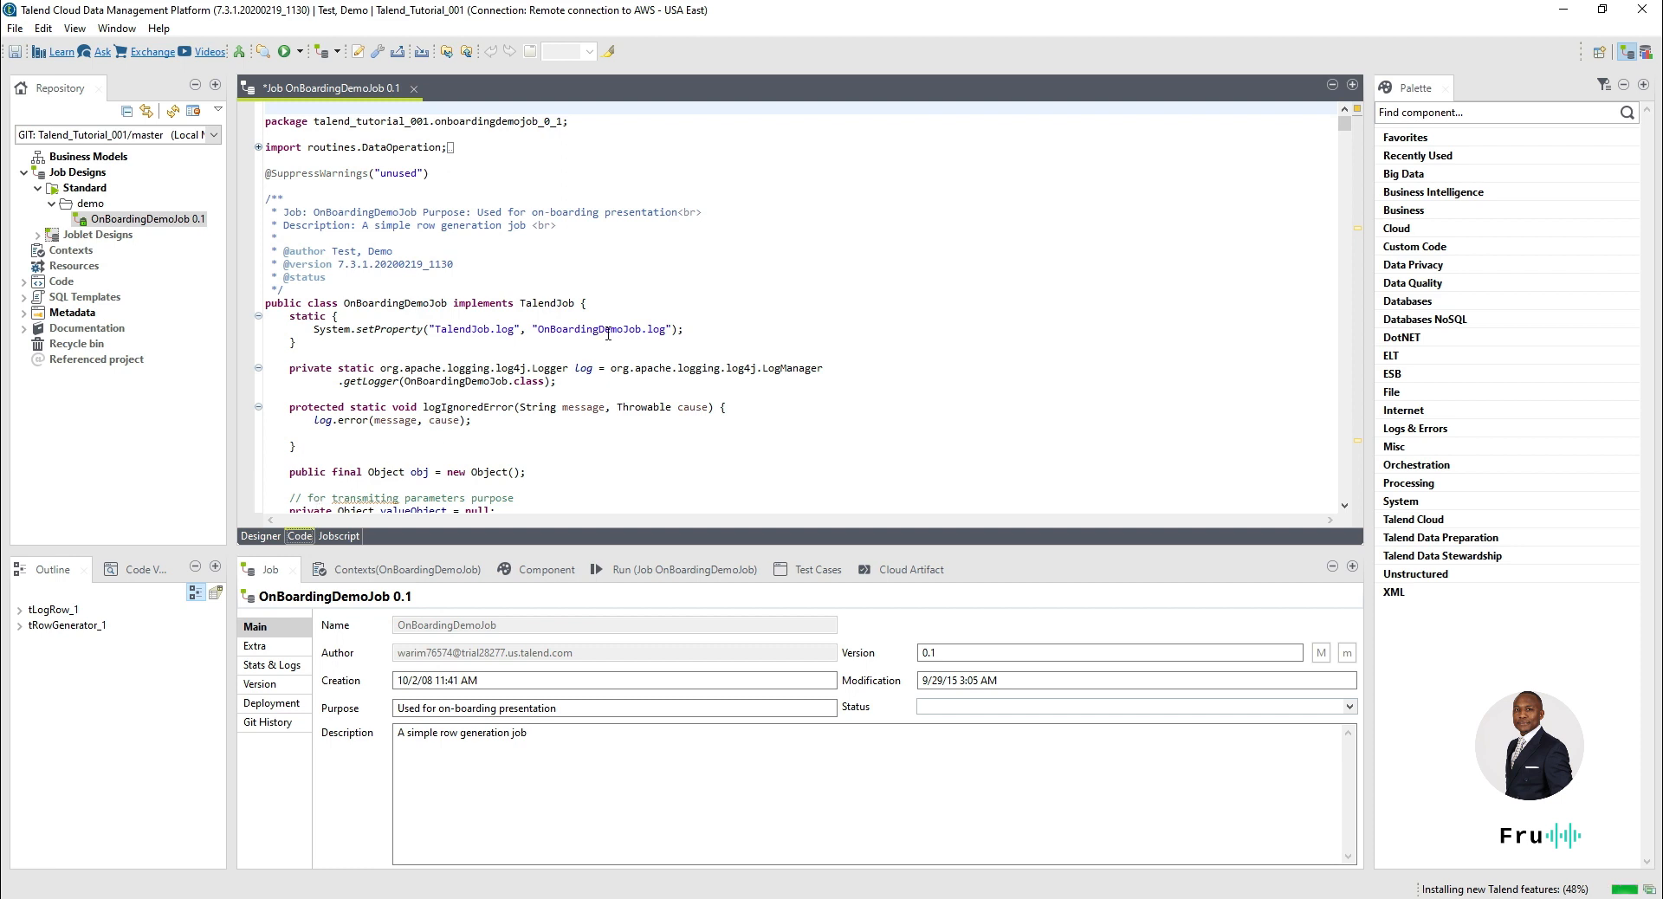
scroll(617, 390, "down", 4)
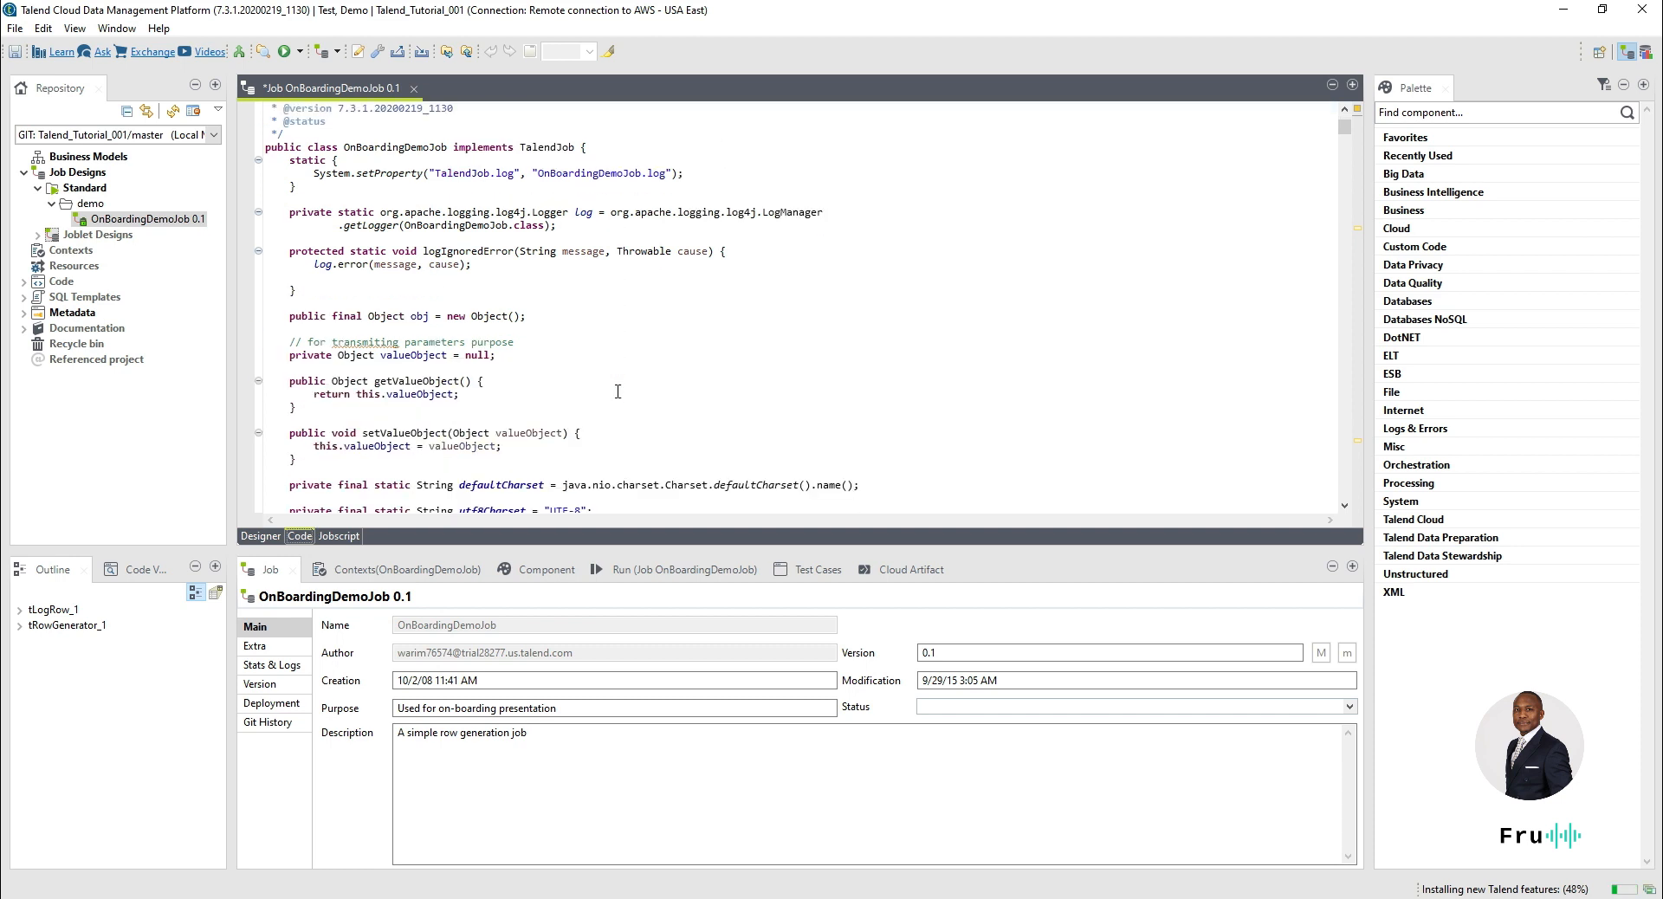
scroll(617, 392, "down", 5)
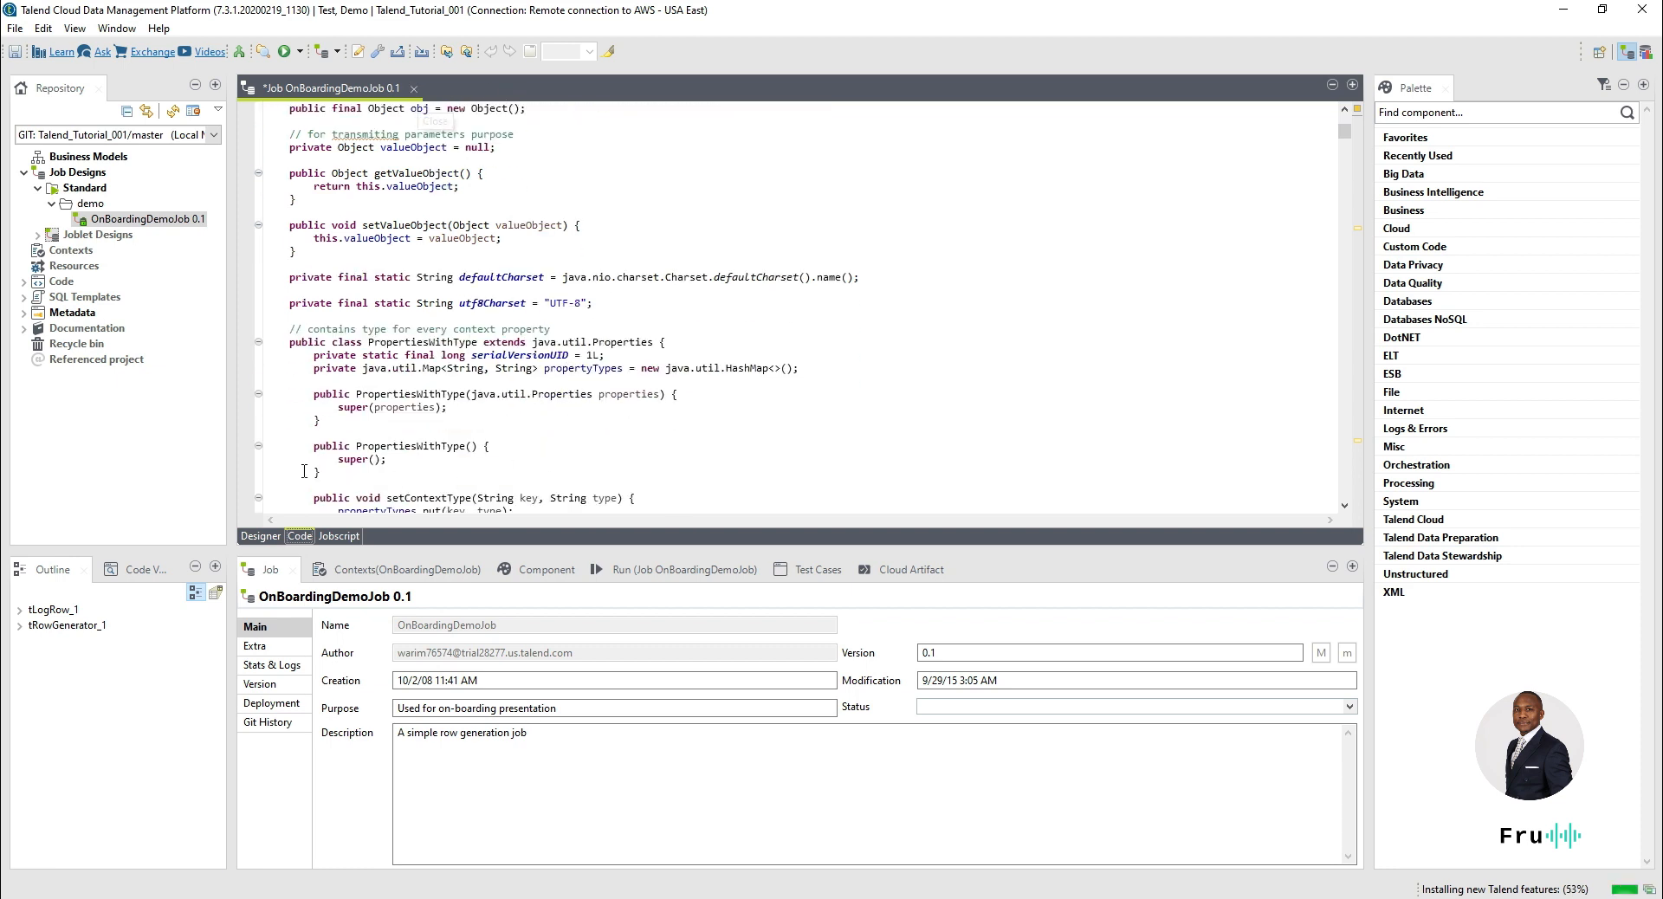
left_click(414, 88)
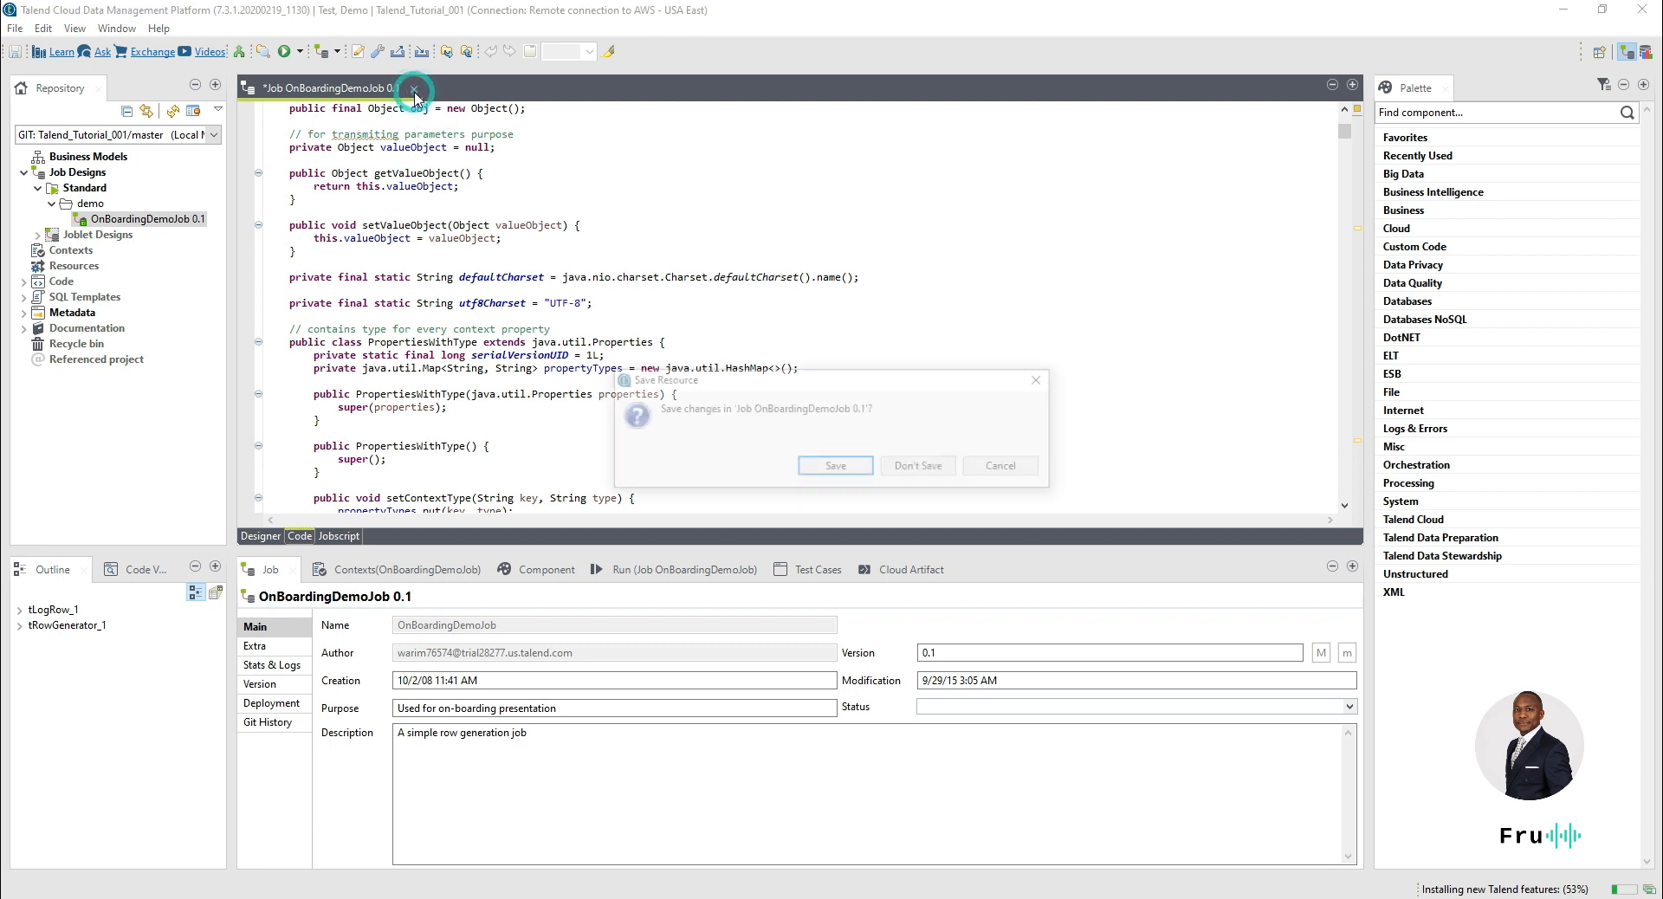
left_click(797, 465)
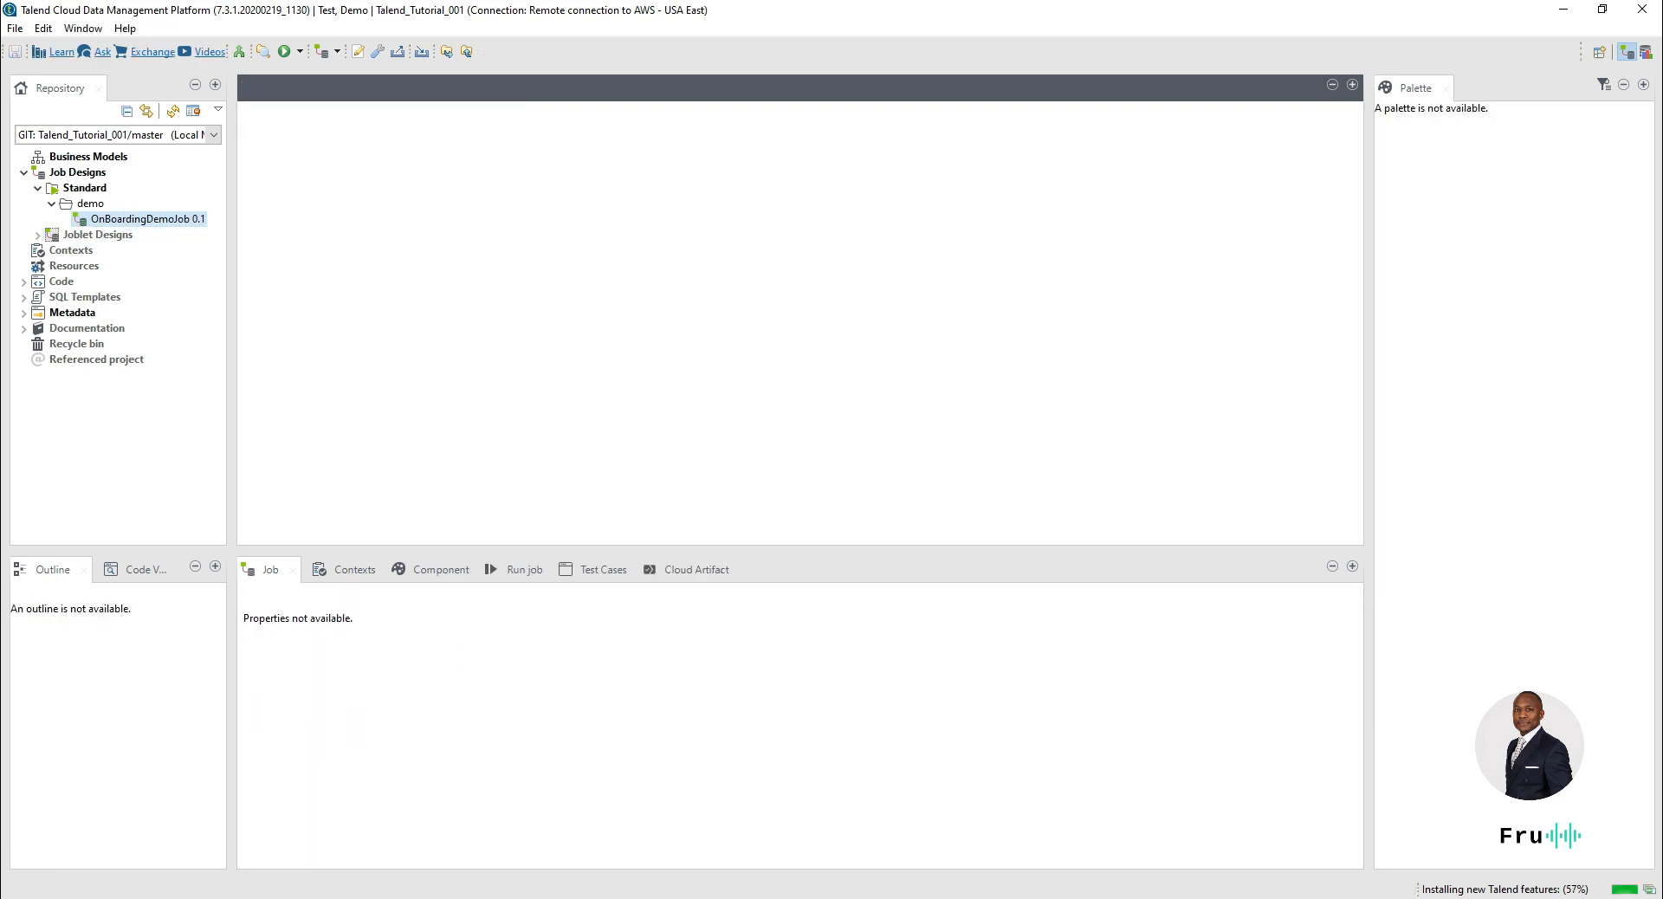
Push the Talend_Tutorial_001 project's local master branch commits to the Git server.
key("alt+Tab")
left_click(214, 136)
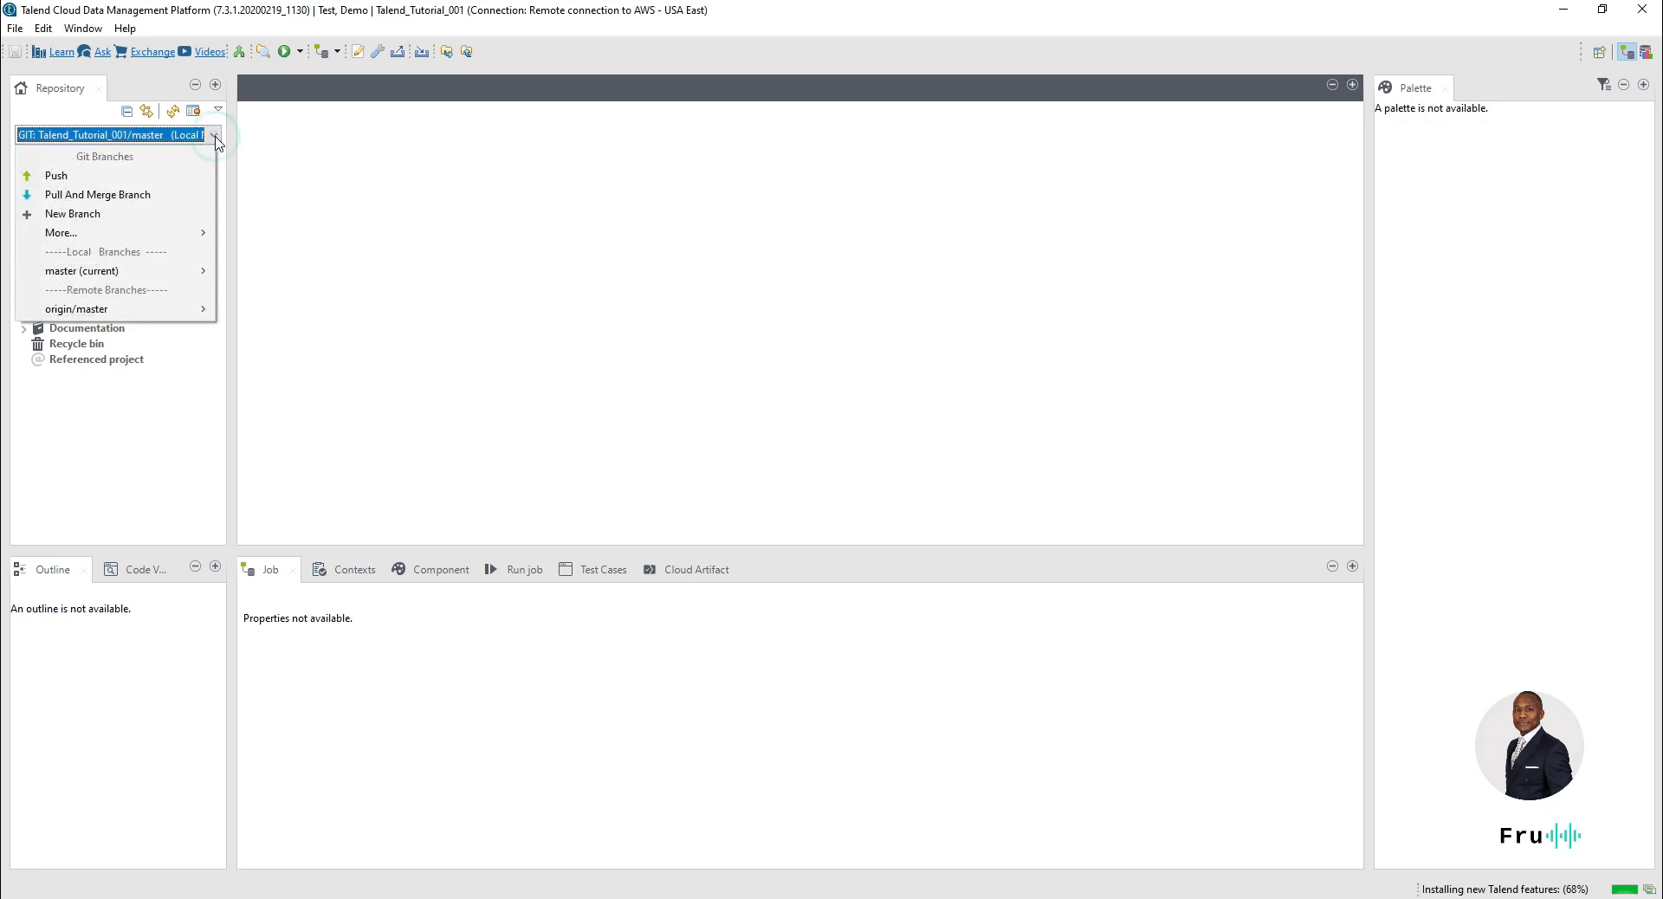
left_click(134, 177)
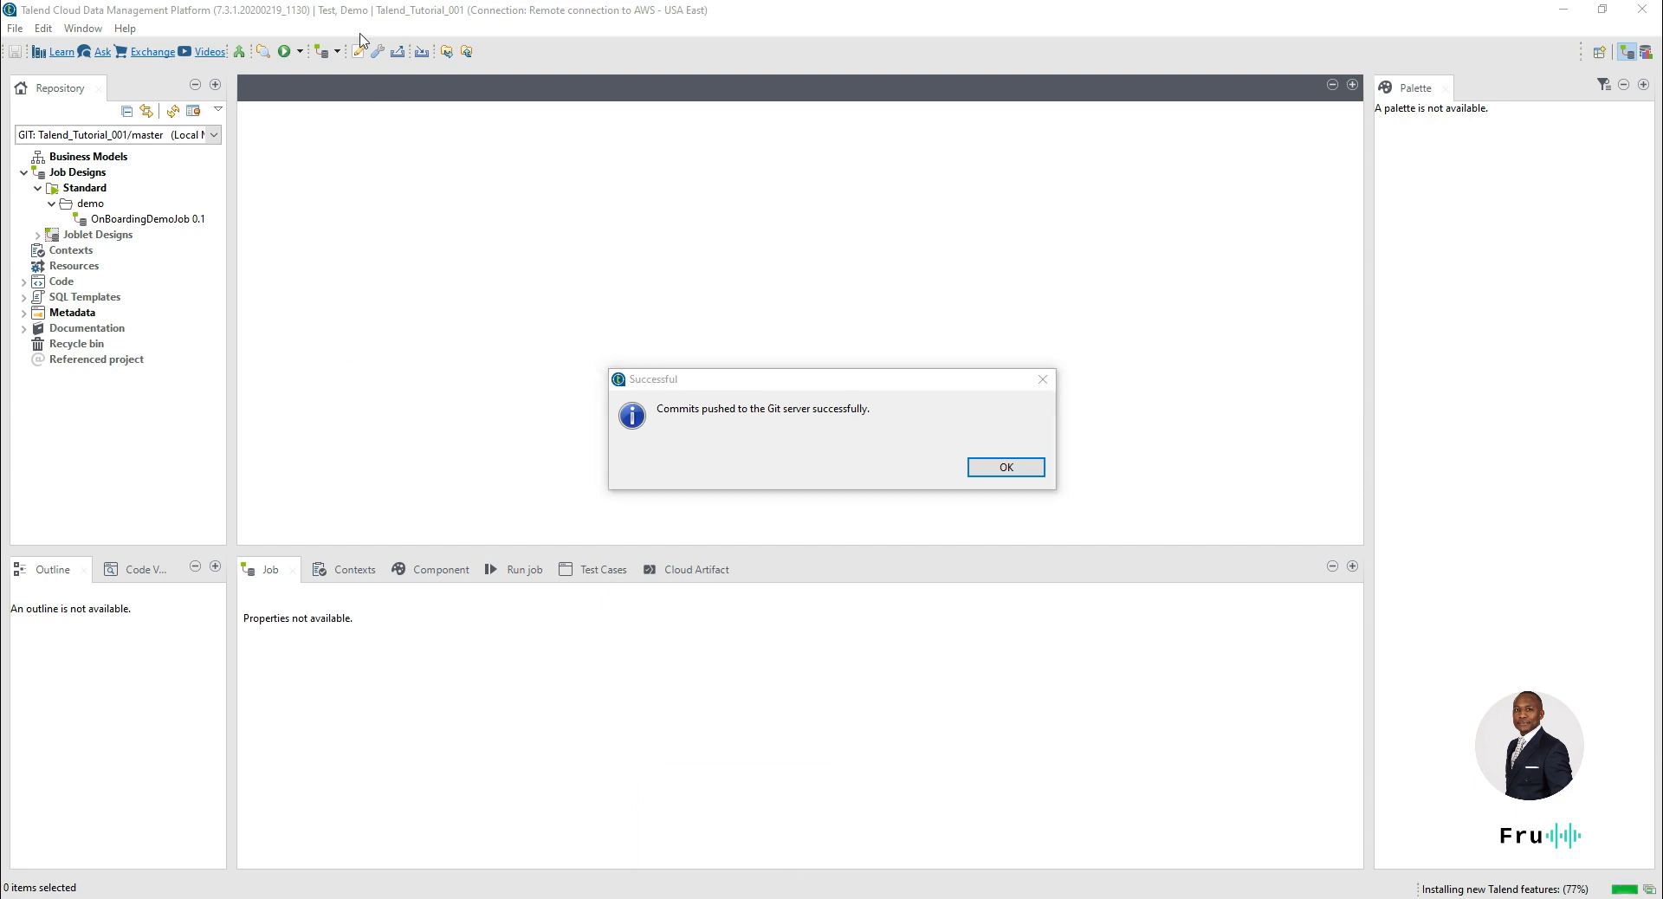
Switch to the Azure DevOps browser window, maximize it and open the repository files of the talend-tutorial project.
left_click_drag(519, 12, 807, 92)
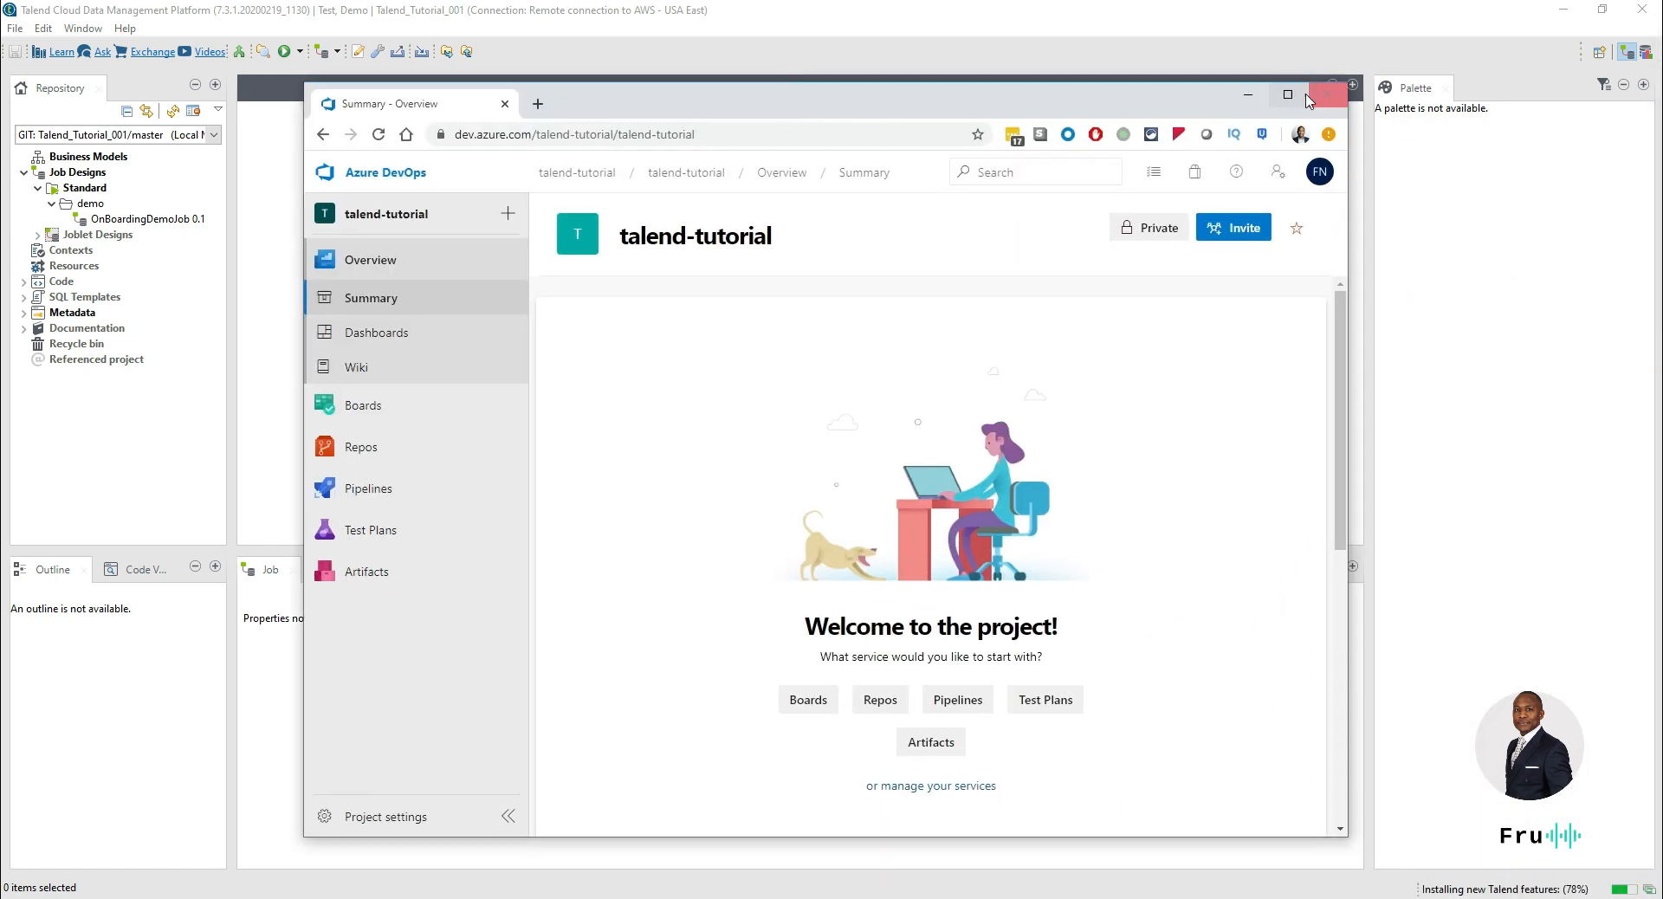
left_click(1288, 94)
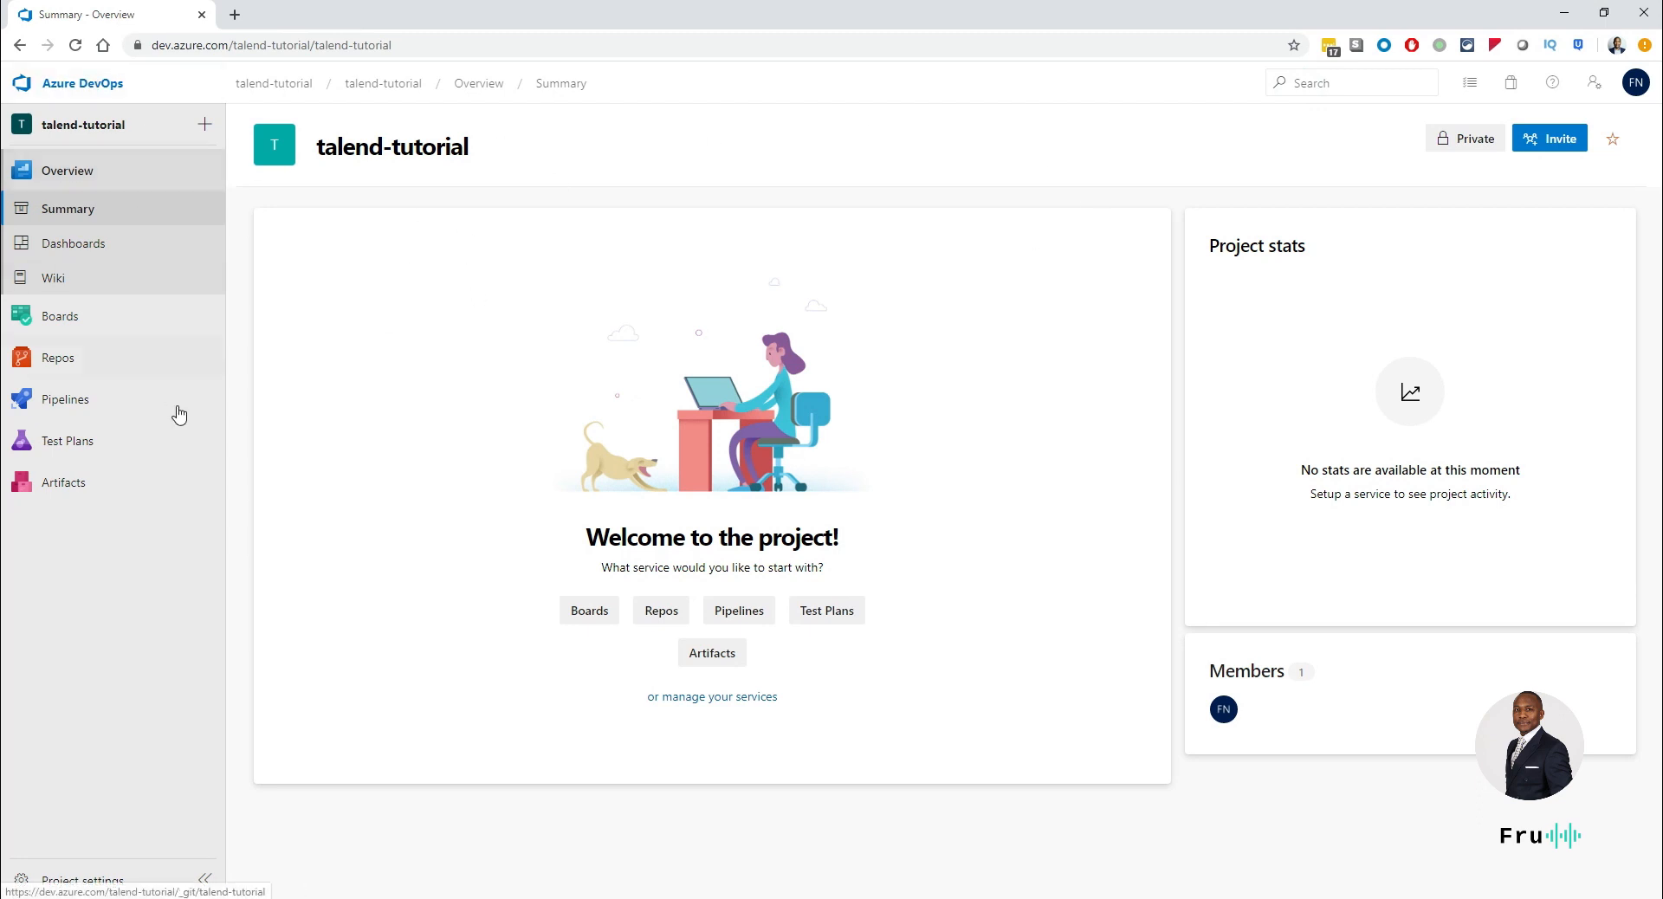
mouse_move(119, 364)
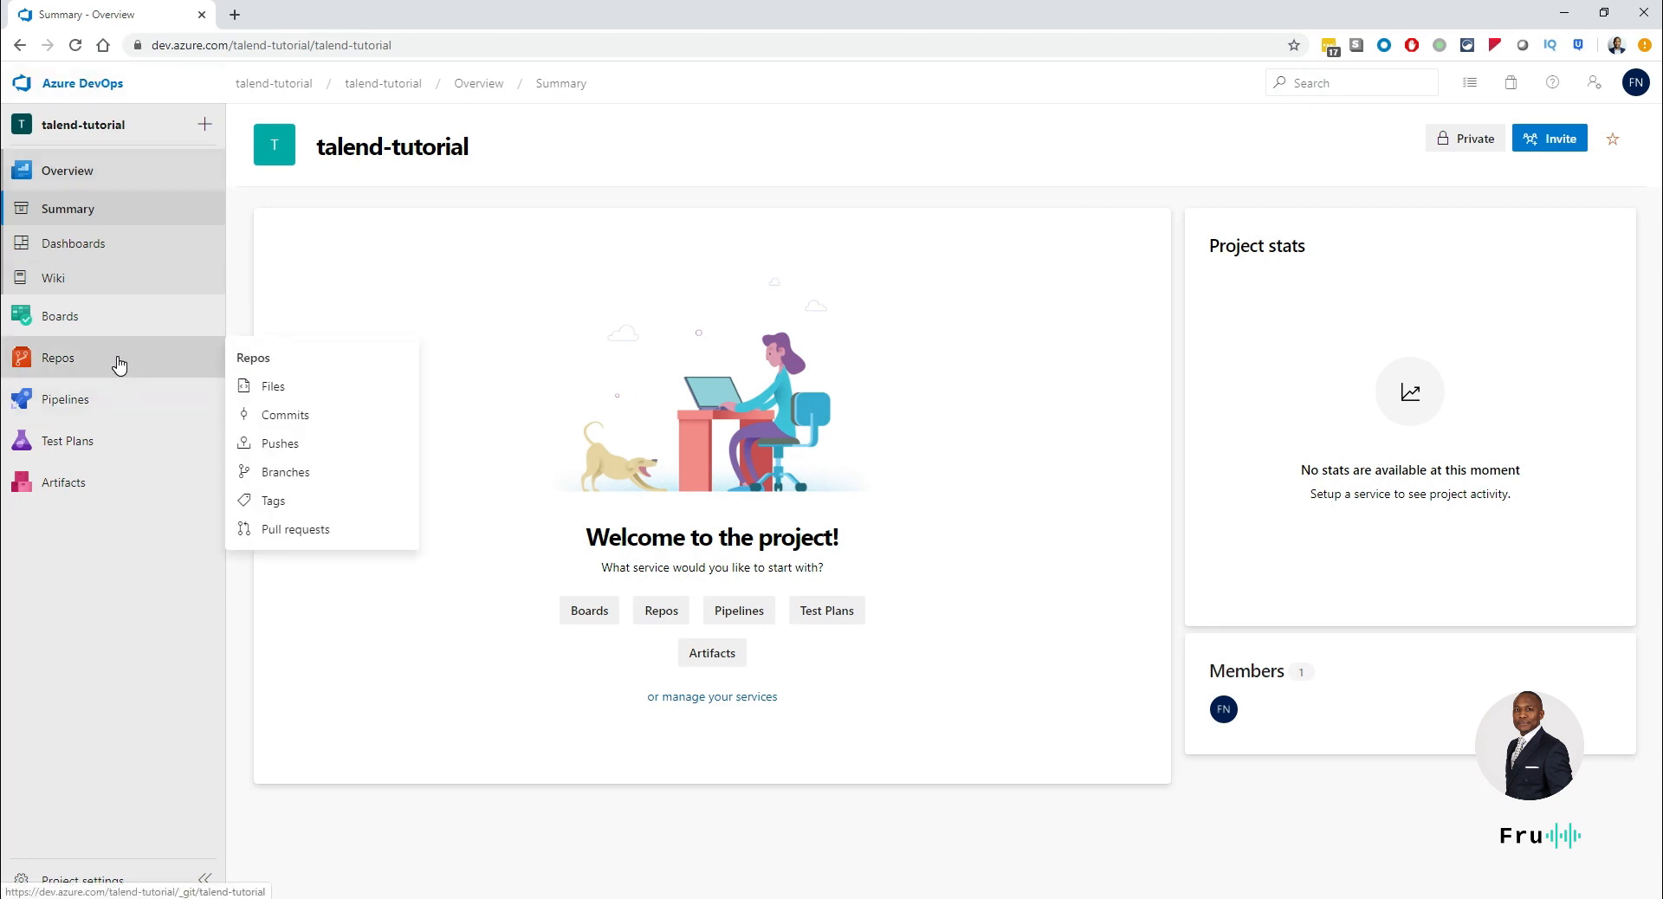
left_click(118, 365)
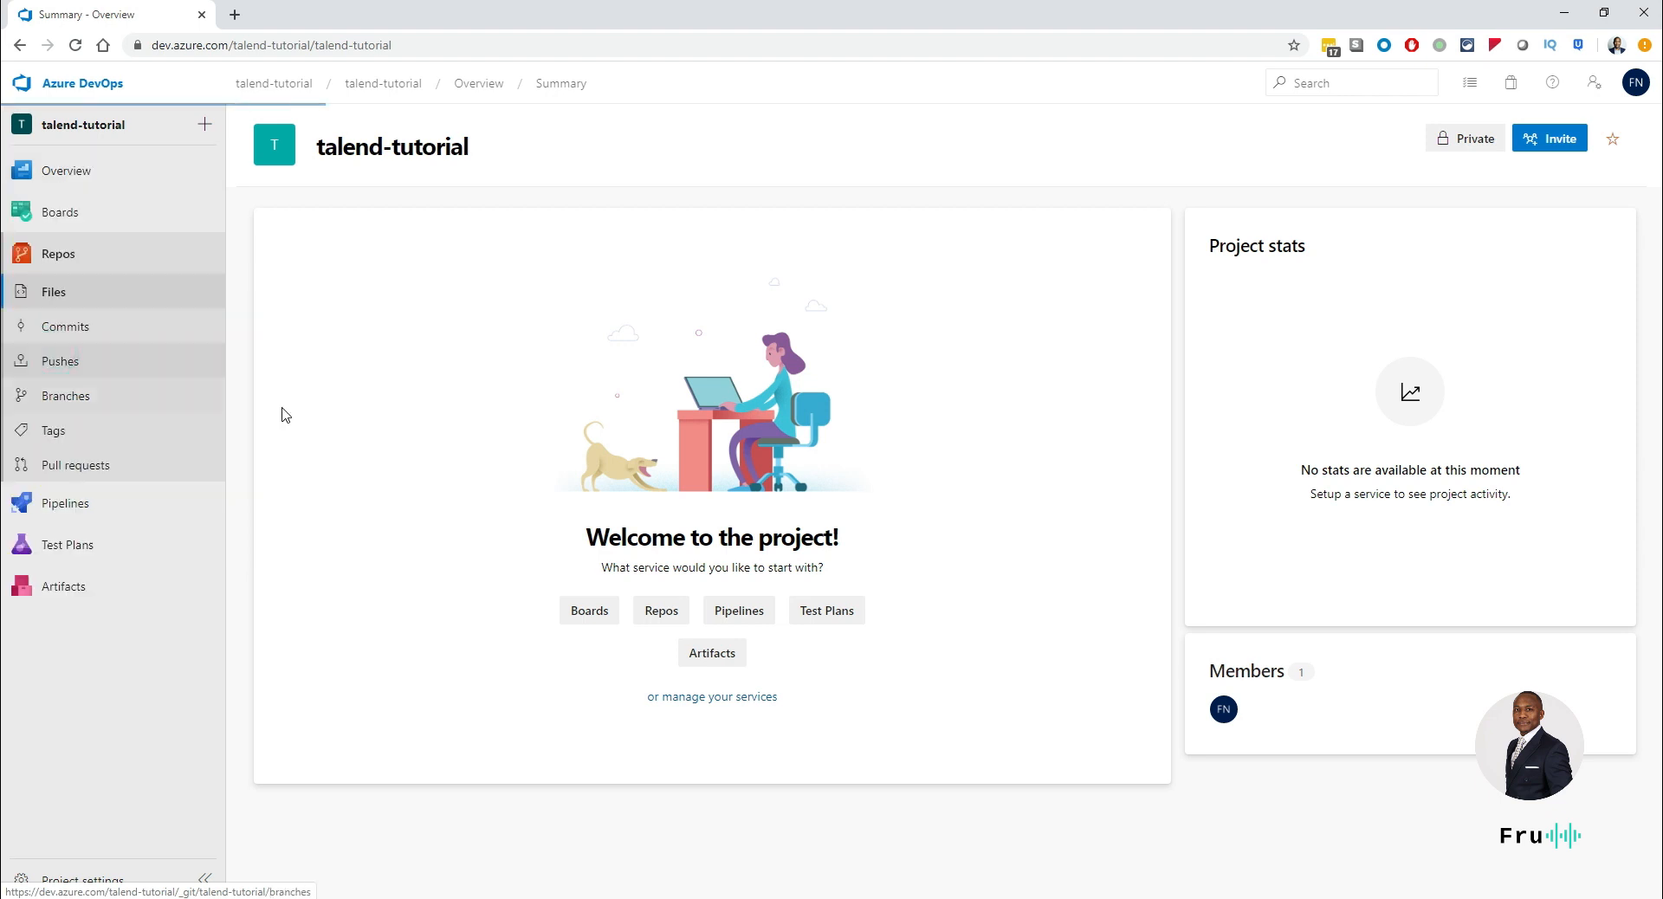
Examine the contents and latest commits of the TALEND_TUTORIAL_001 folder, and return to the repository's root files.
mouse_move(104, 505)
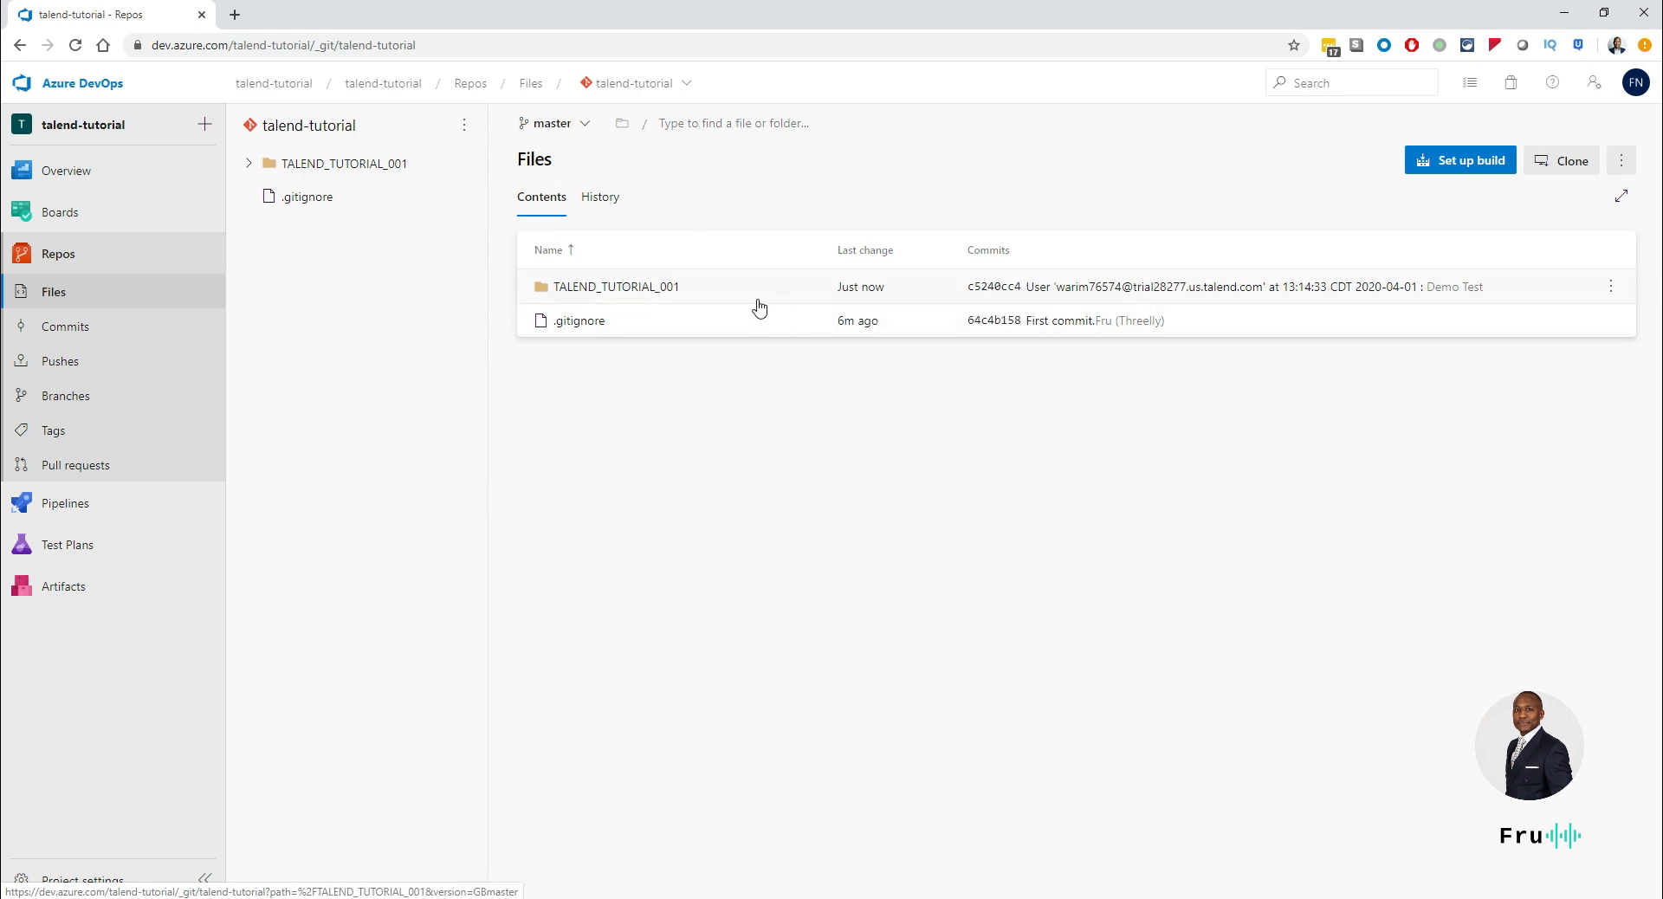
left_click(712, 289)
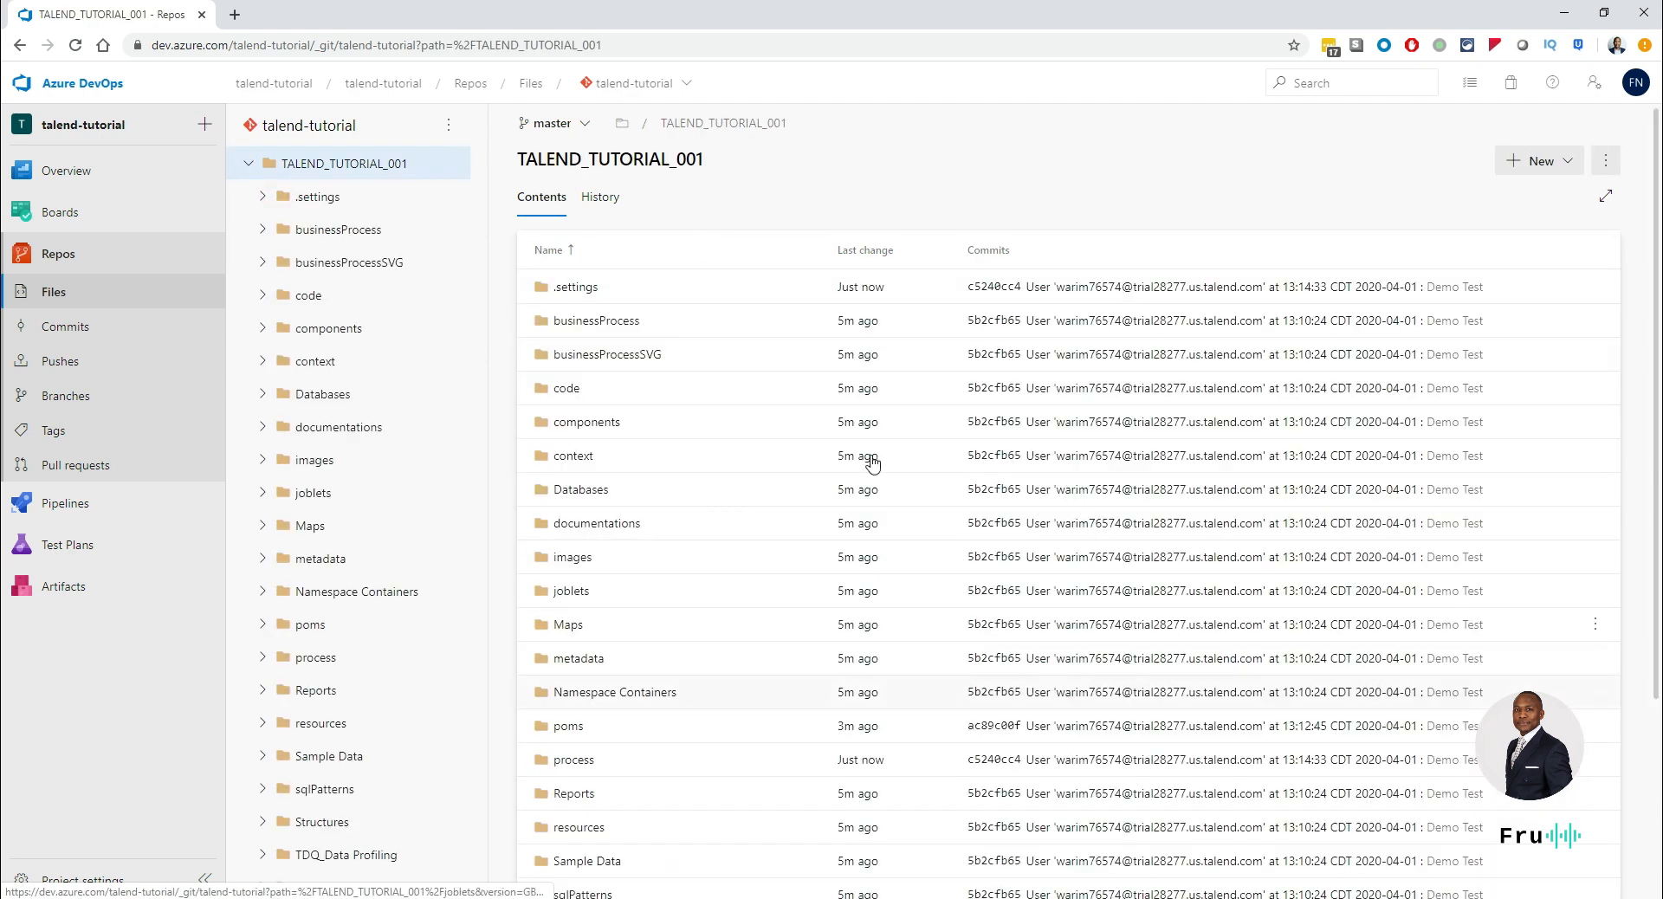
scroll(946, 546, "down", 3)
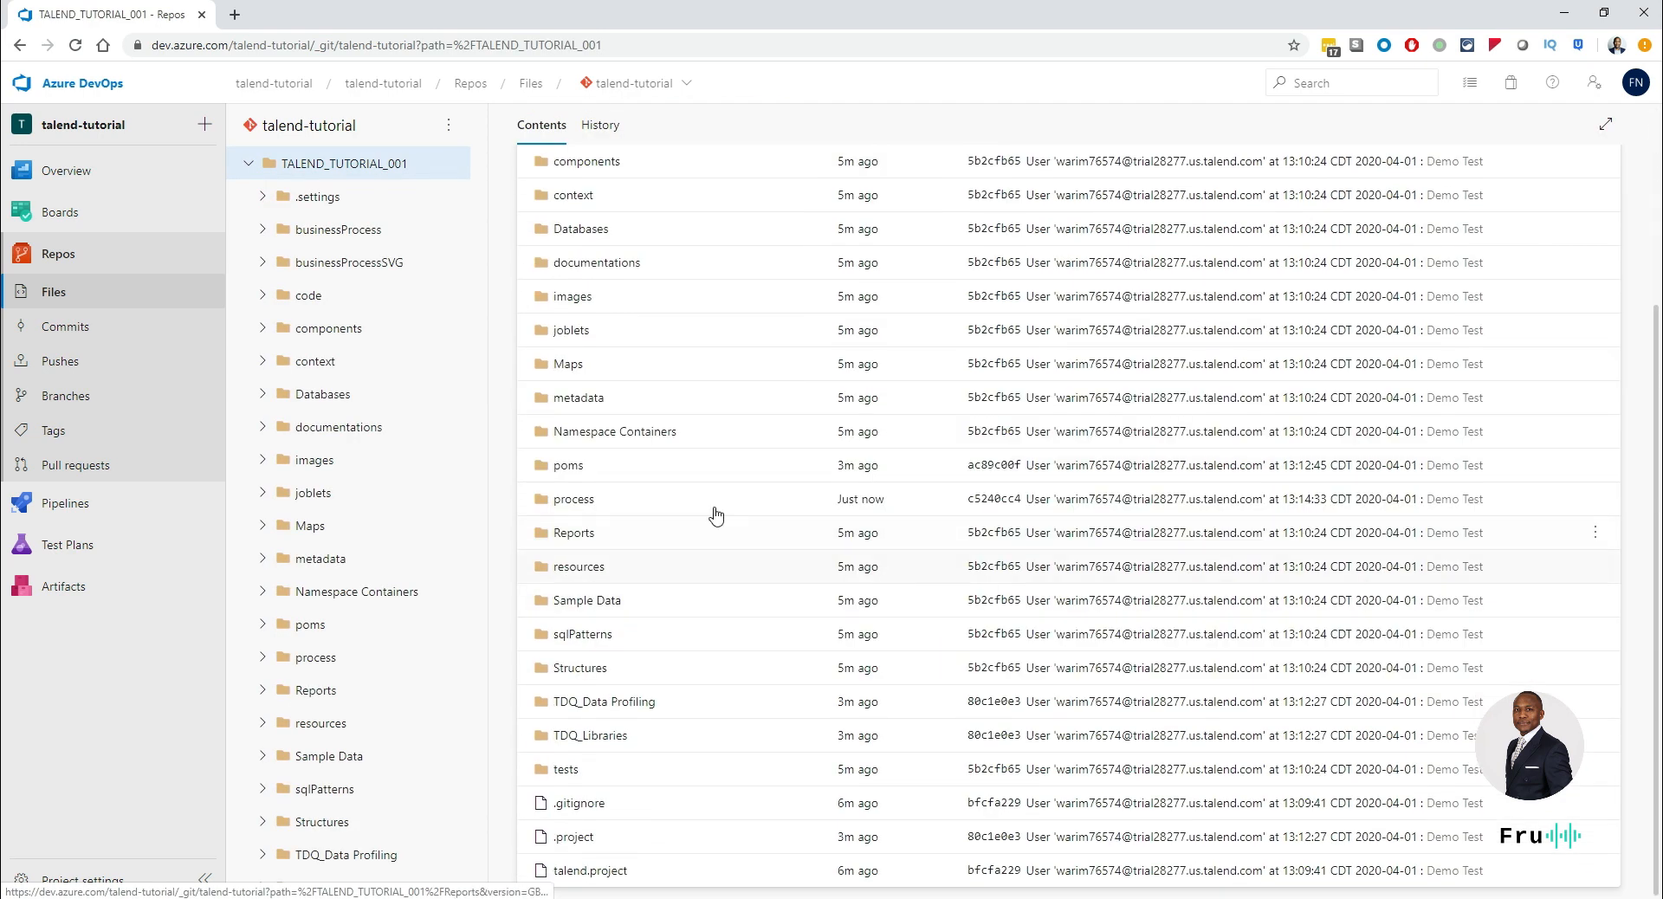
left_click(111, 291)
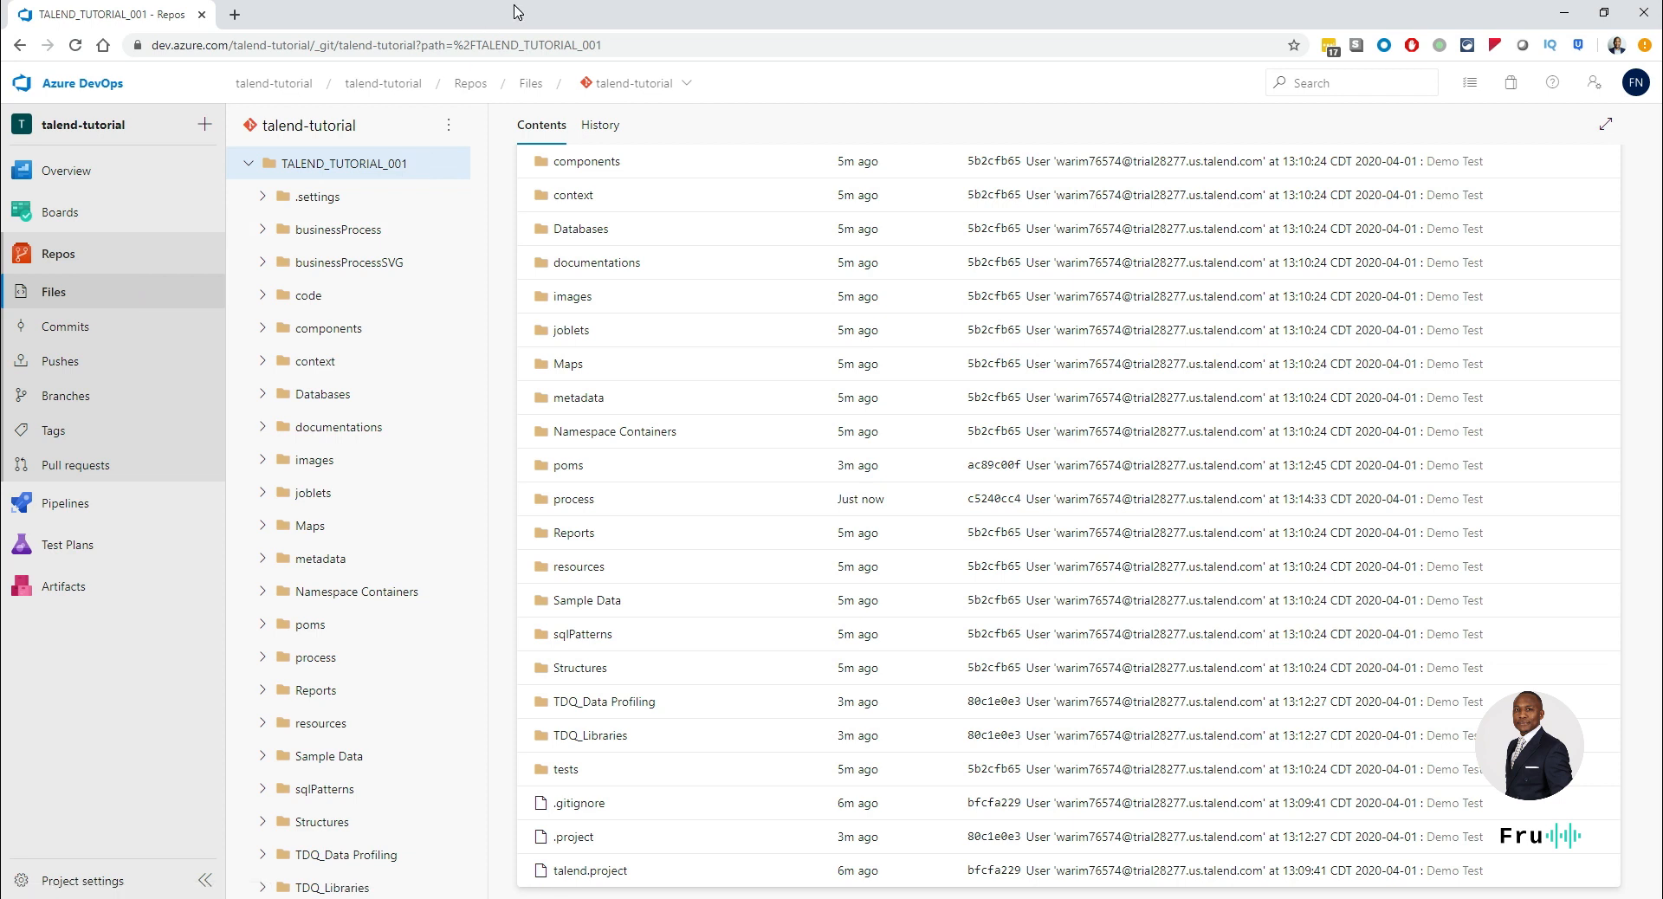
left_click(73, 252)
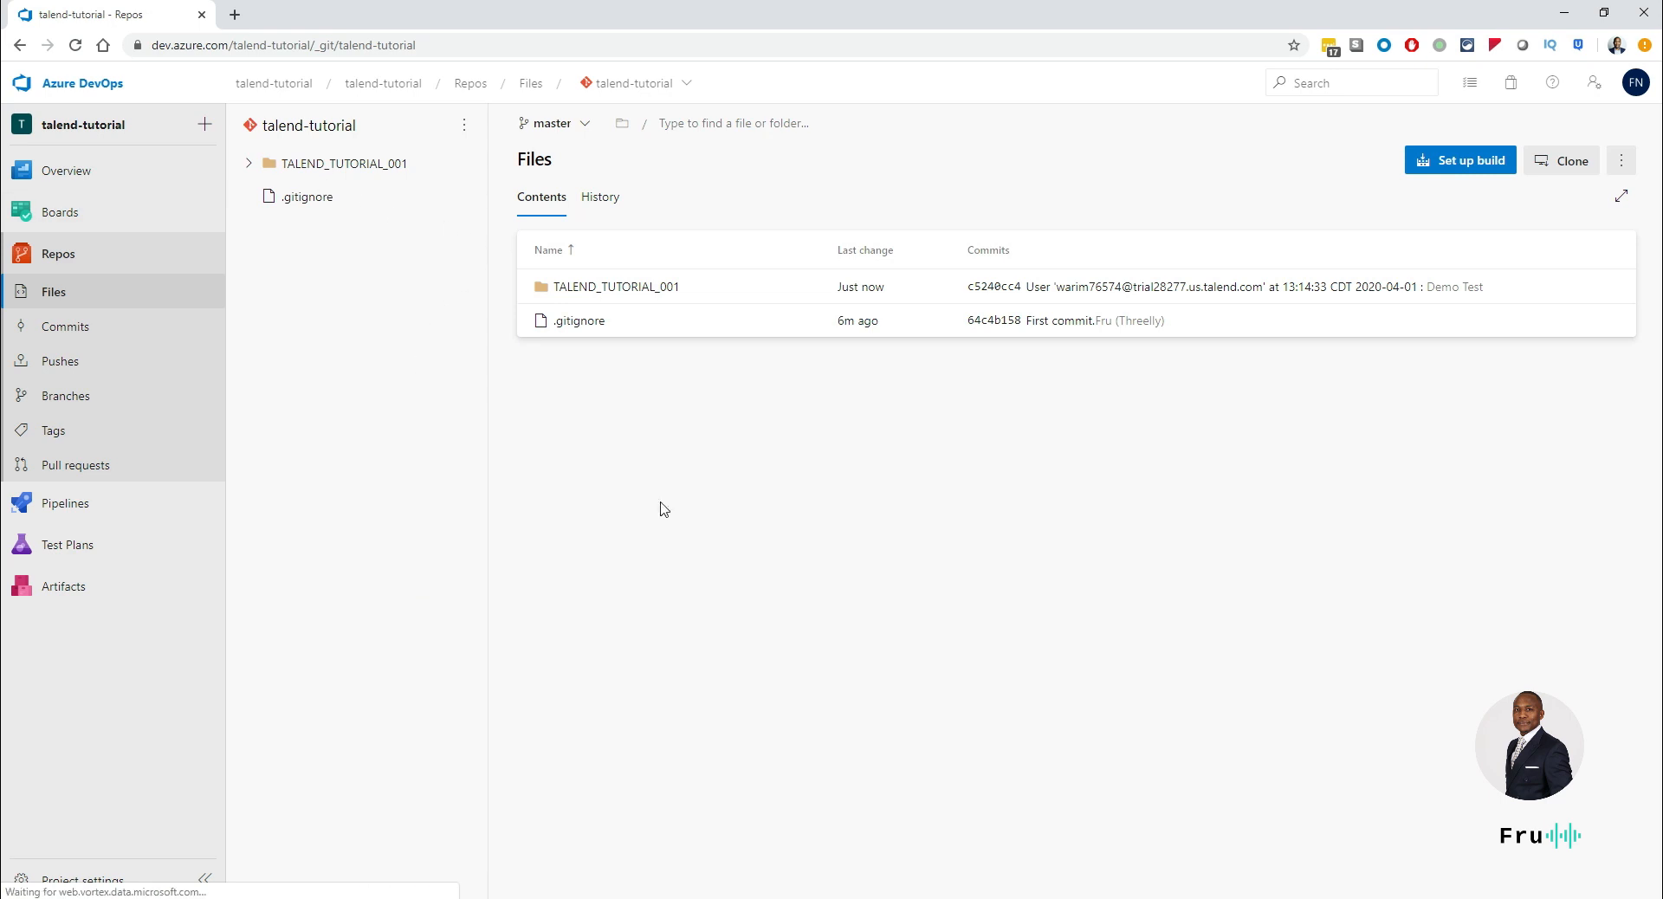